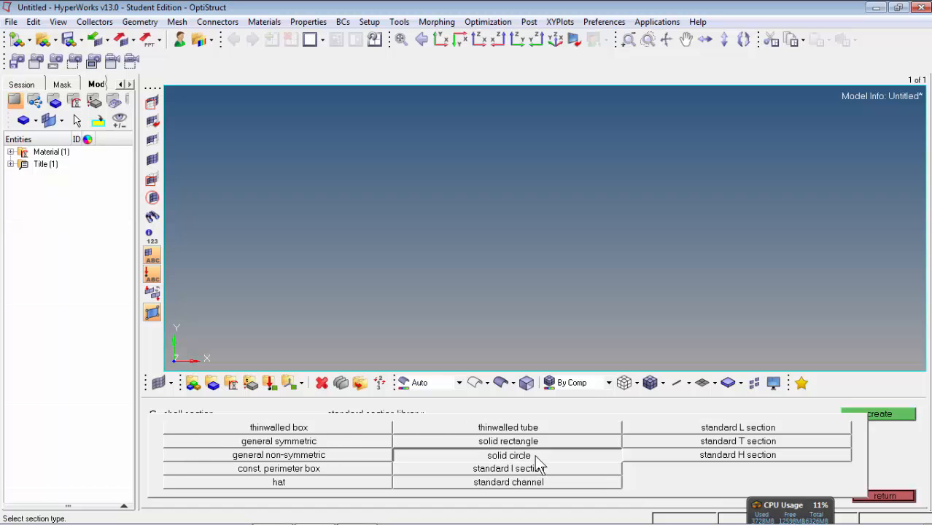
Create a solid circle standard beam section with a radius of 25 and return to the main model view.
left_click(862, 417)
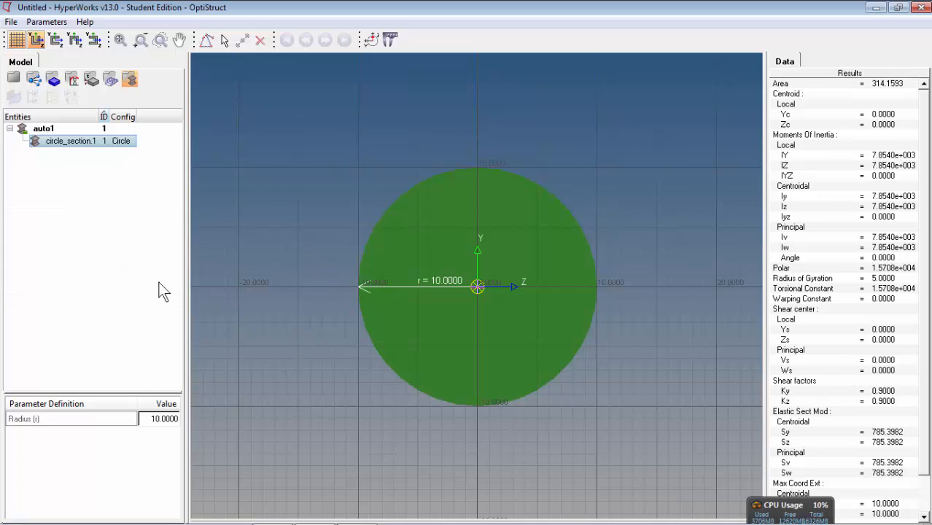
double_click(154, 420)
type("25")
key("Return")
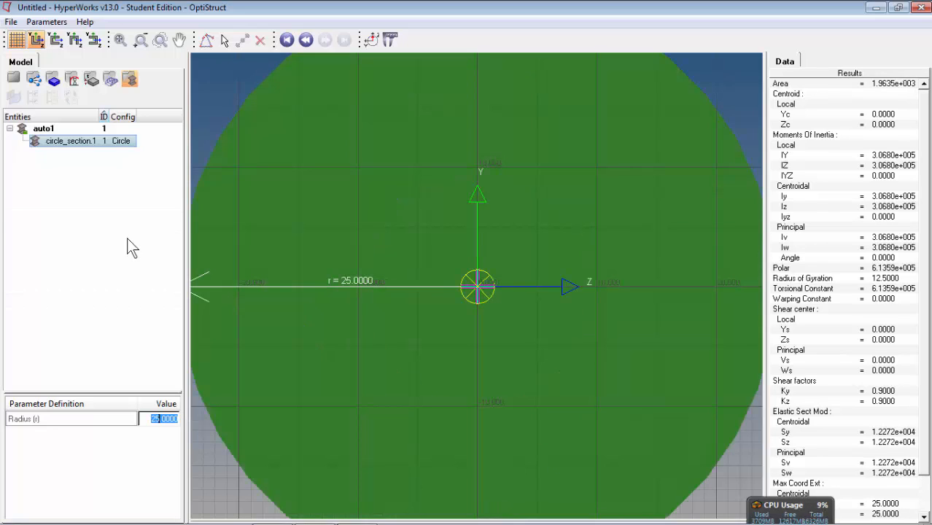
left_click(11, 21)
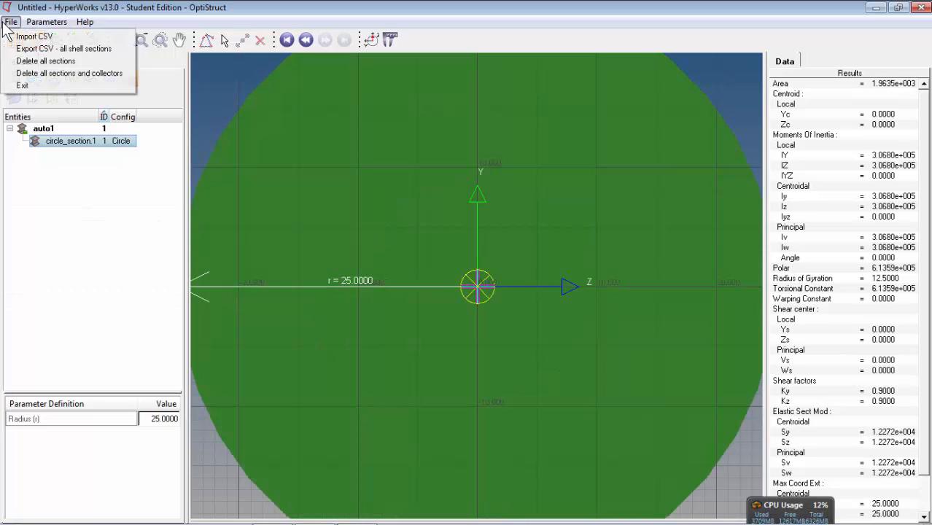
left_click(31, 84)
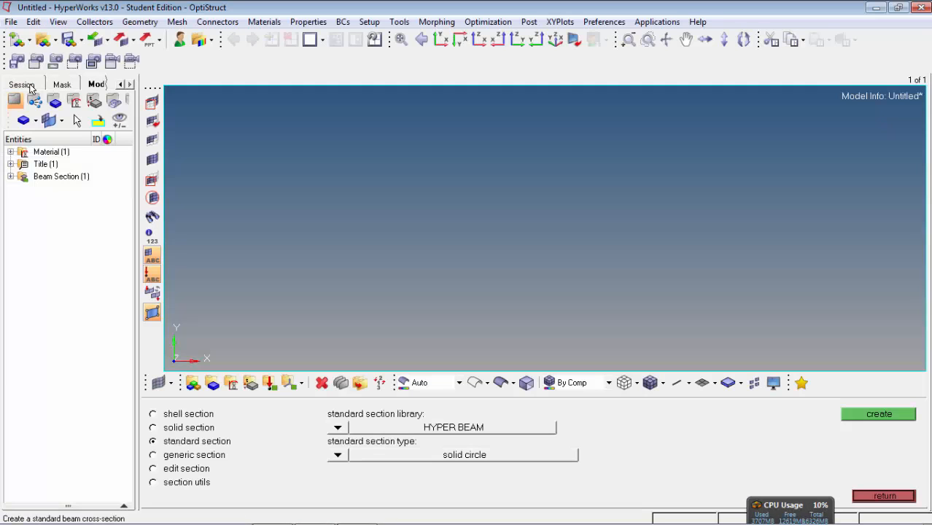
left_click(10, 177)
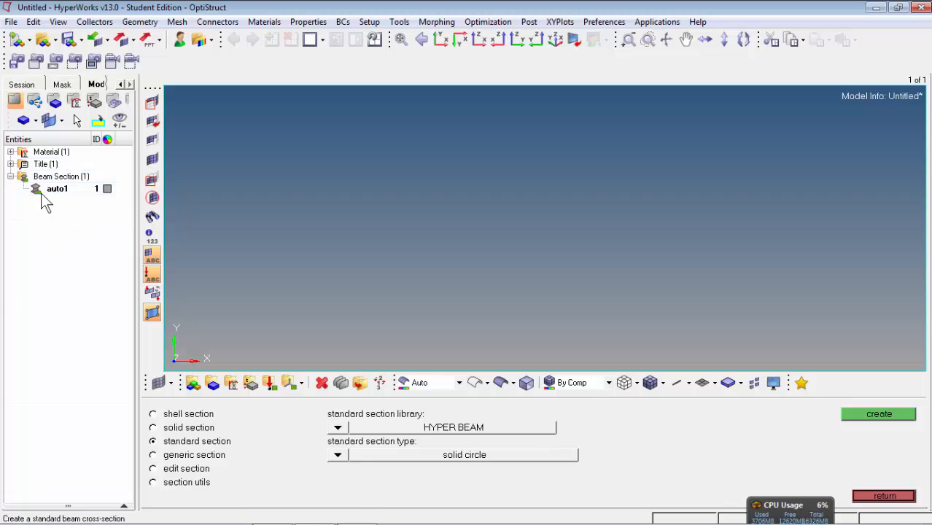
left_click(879, 497)
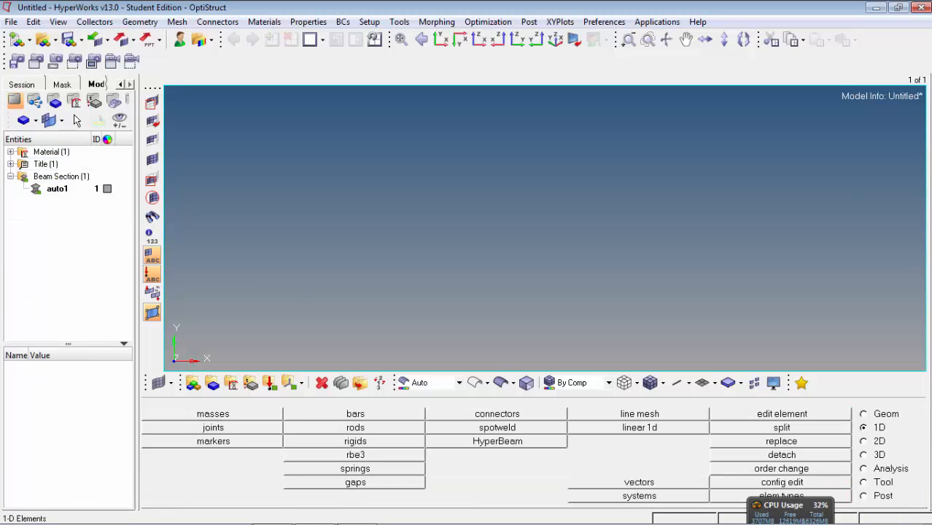
Switch to PowerPoint to check the MHPCLL collector sequence for 1D analysis, and return to HyperWorks.
mouse_move(255, 520)
left_click(286, 517)
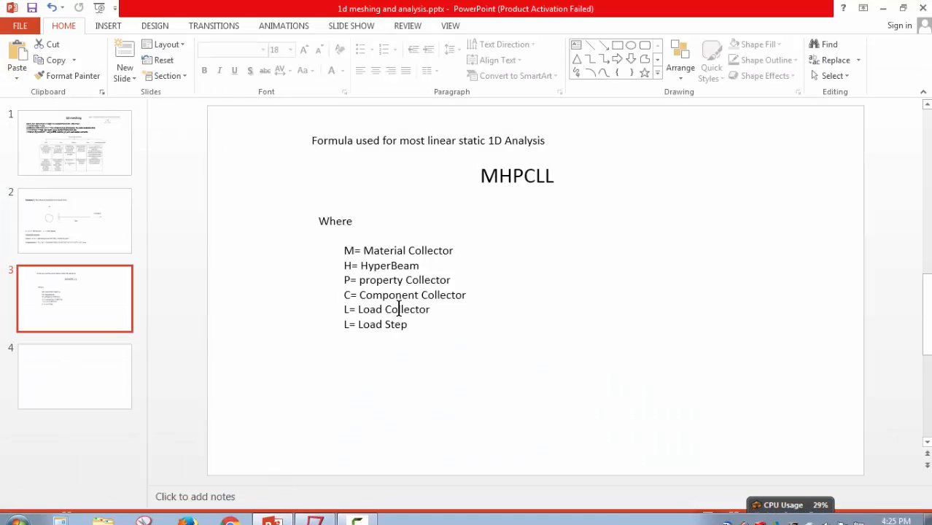
mouse_move(329, 495)
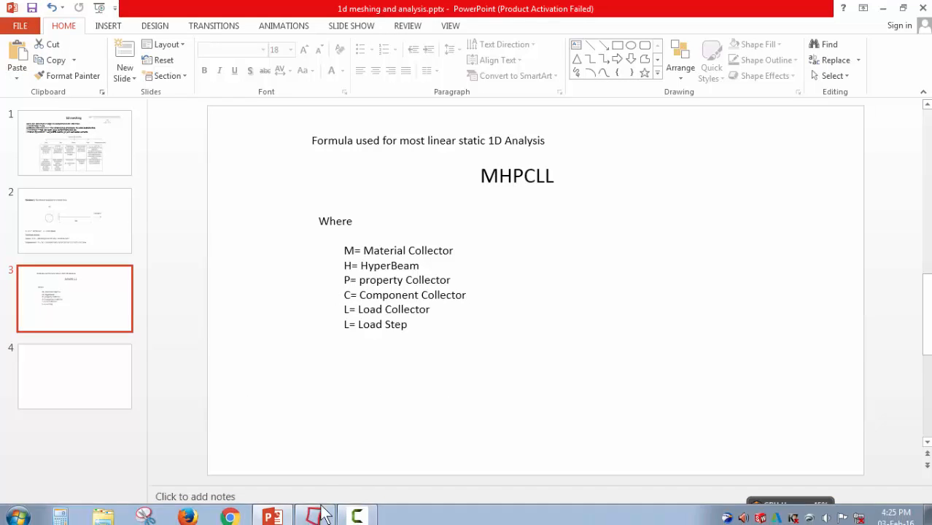
left_click(313, 512)
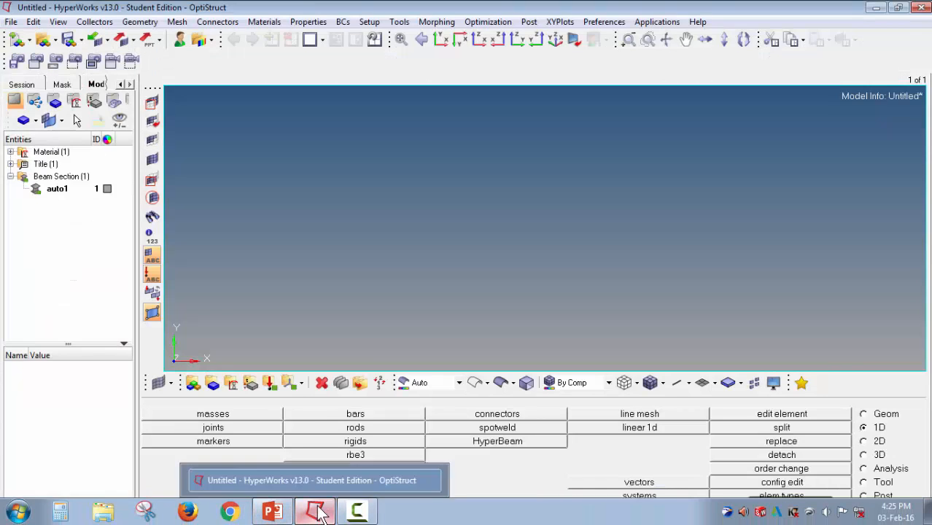
left_click(325, 515)
left_click(325, 515)
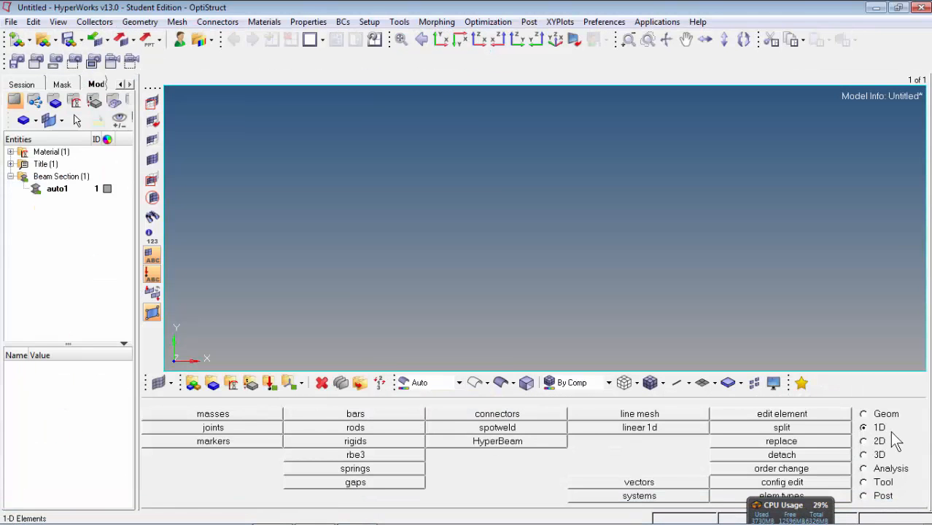
Begin a new property collector named prop with the type 1D.
left_click(250, 384)
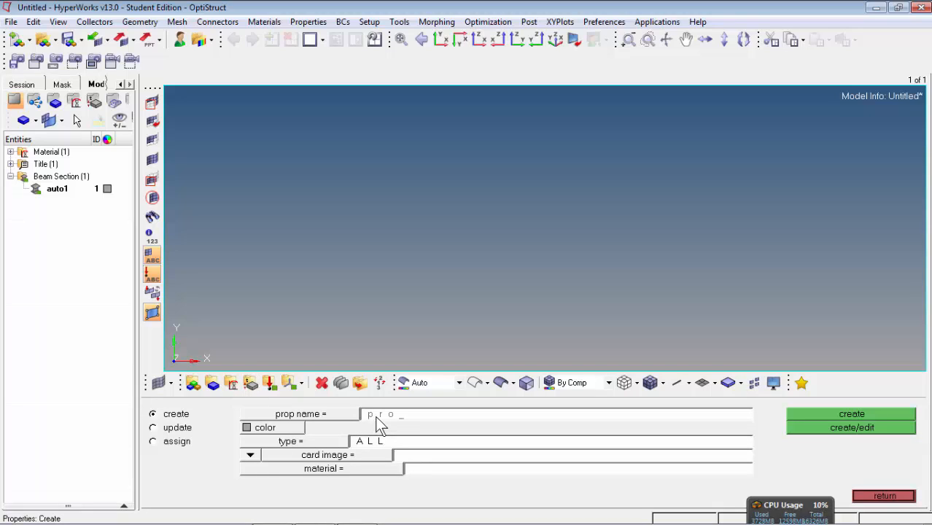
left_click(313, 443)
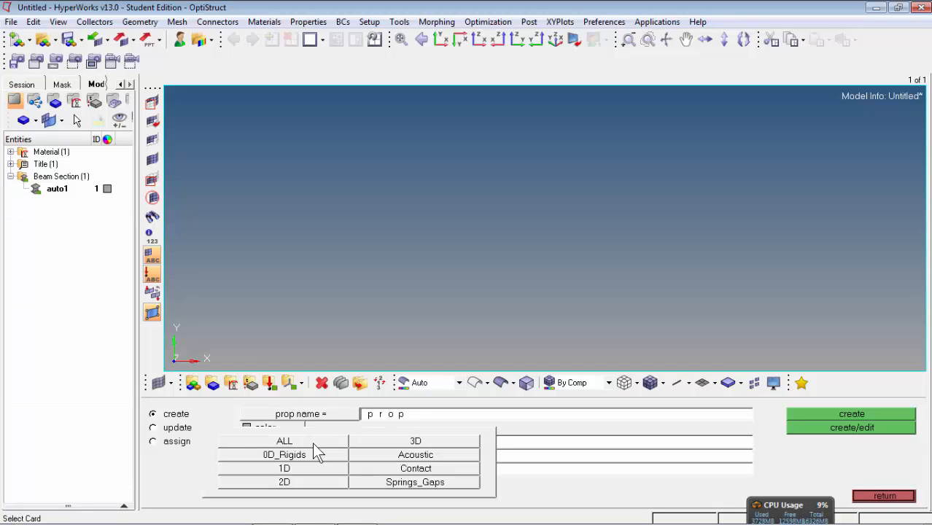
left_click(285, 469)
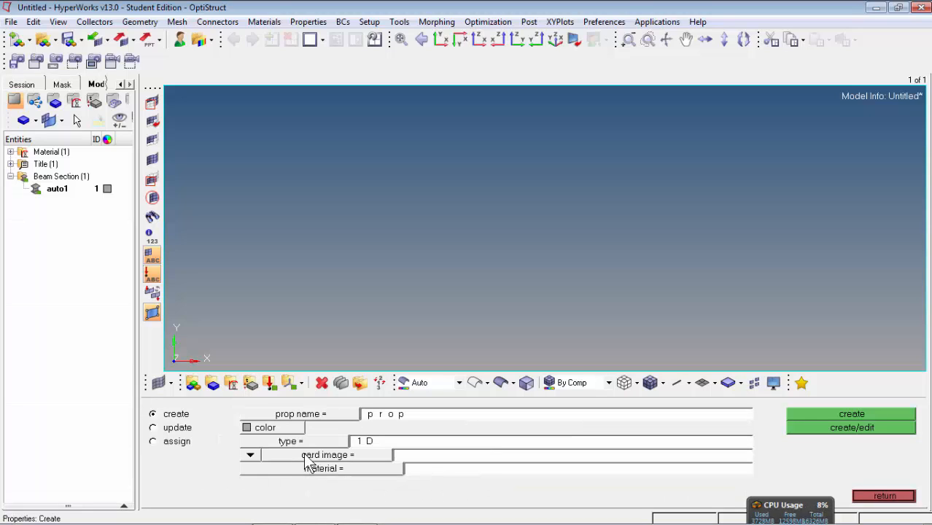
Switch to PowerPoint to review the Exercise 1 rod problem on slide 2, and return to HyperWorks.
left_click(272, 510)
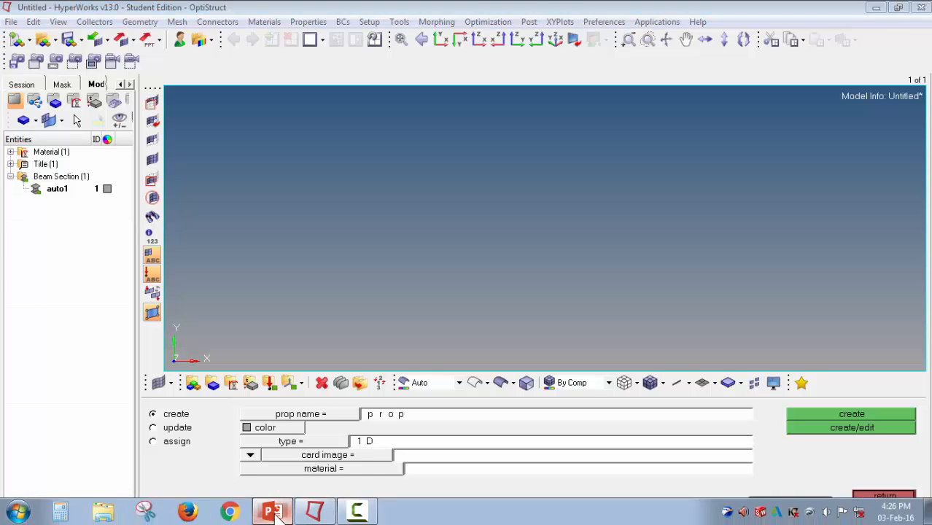
left_click(92, 246)
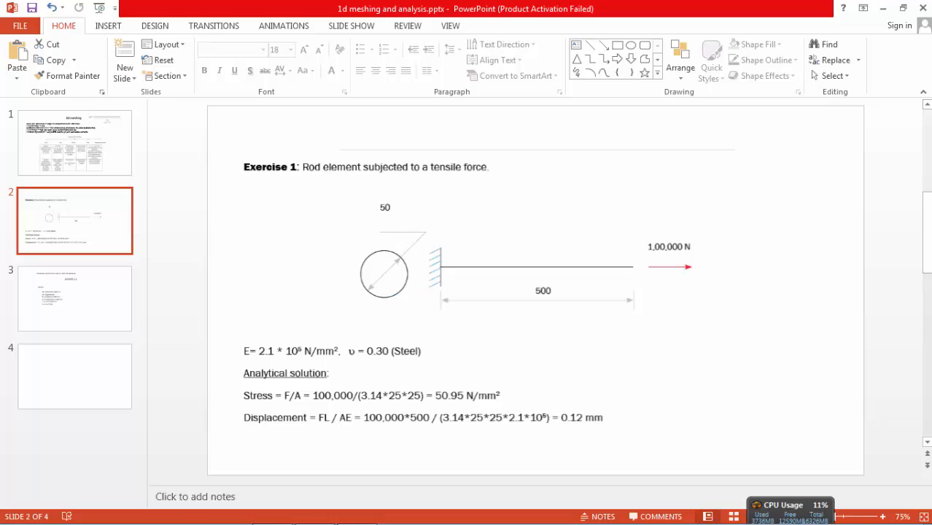
left_click(314, 515)
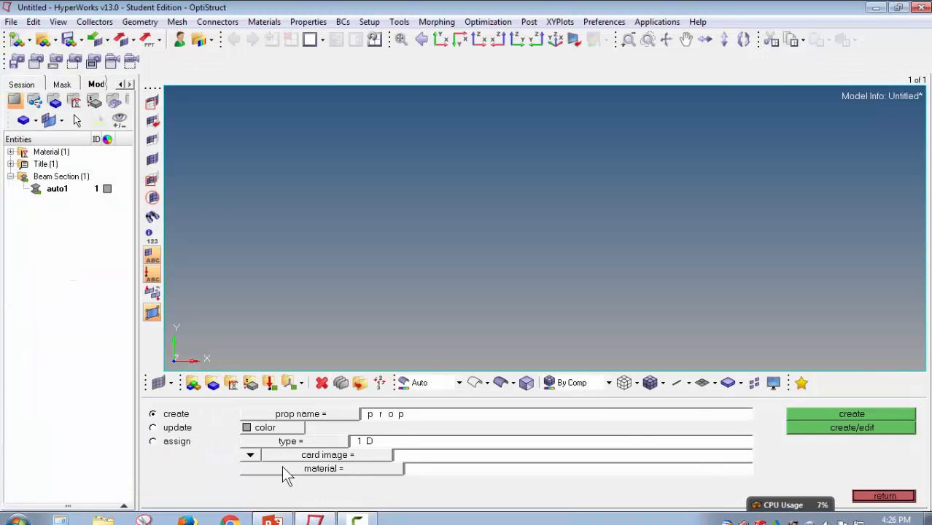
Set the property's card image to PROD and recheck the Exercise 1 slide in PowerPoint before returning to HyperWorks.
left_click(347, 456)
left_click(355, 455)
left_click(426, 455)
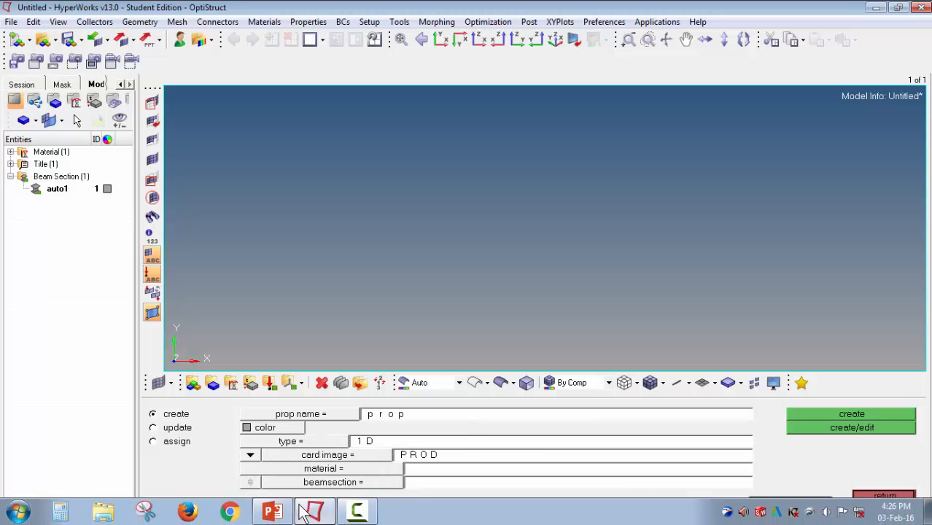
left_click(279, 511)
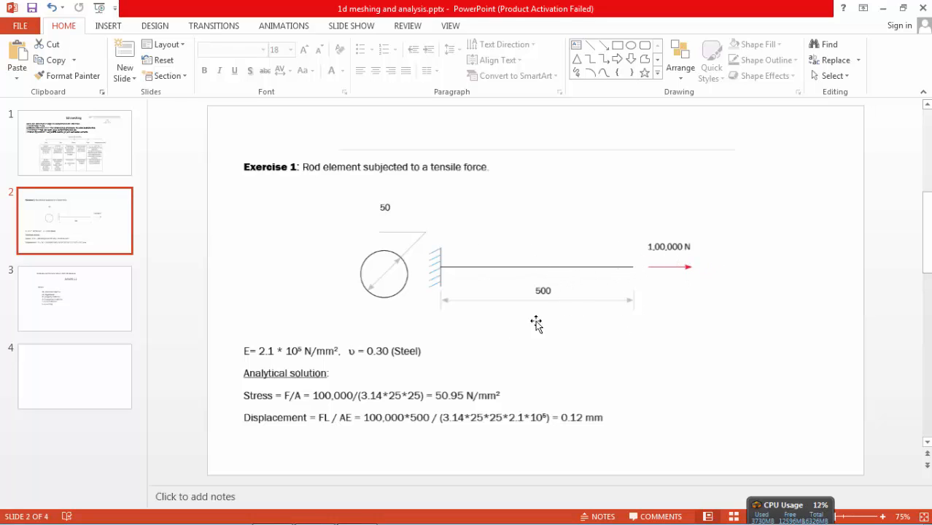
left_click(318, 514)
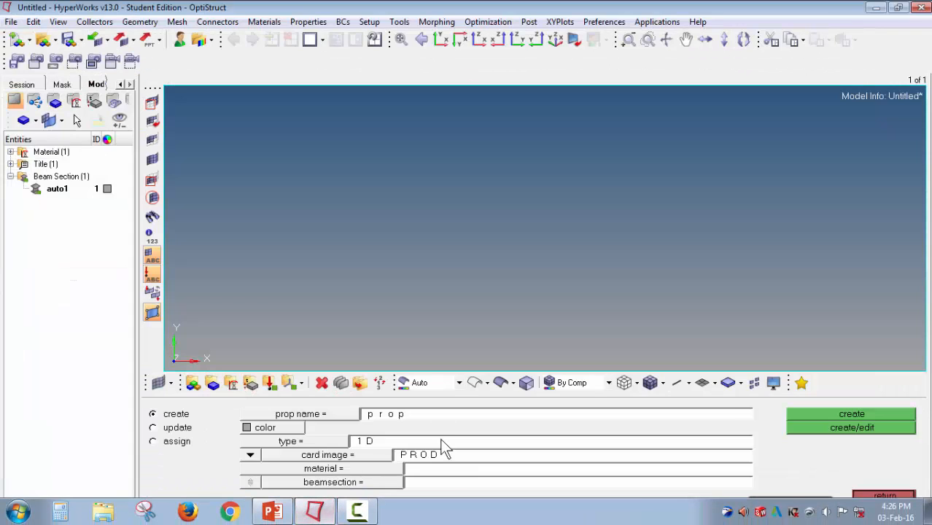
Assign the steel material and the circle_section.1 beam section to prop, and create the property.
left_click(367, 473)
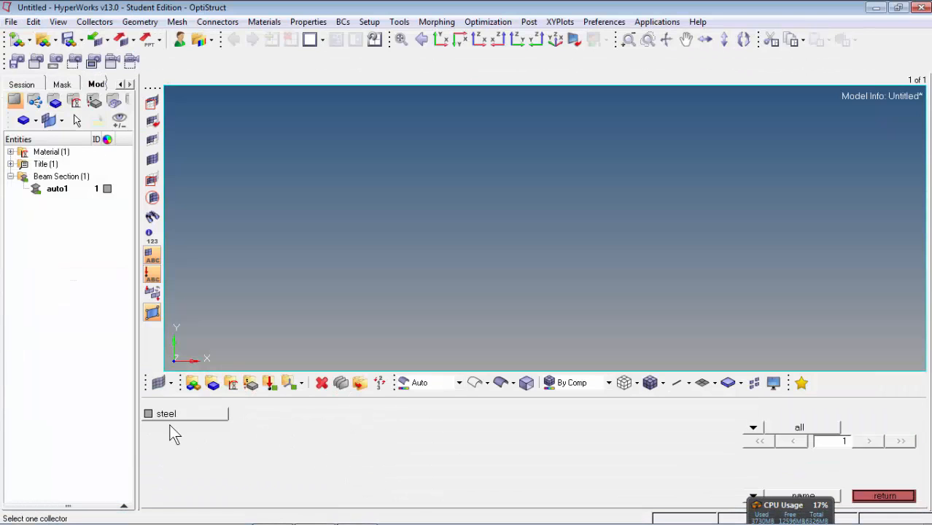
left_click(182, 413)
left_click(319, 484)
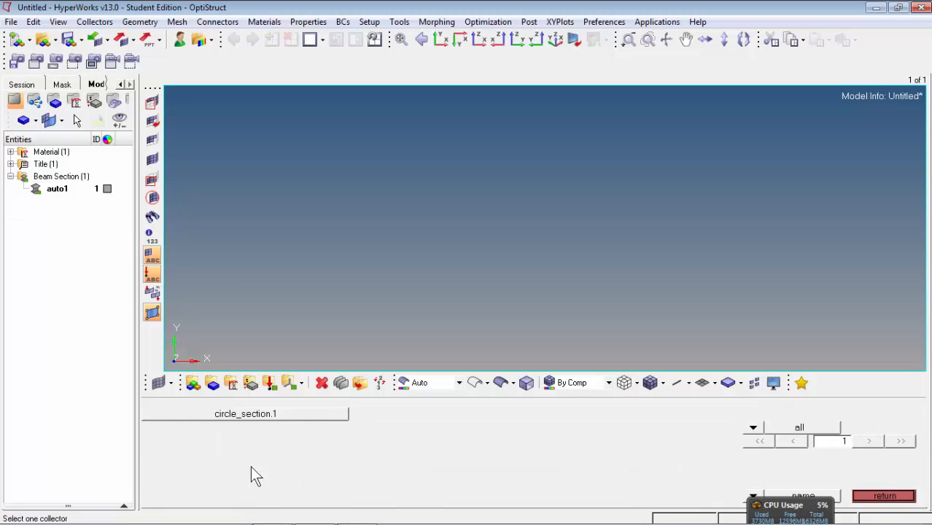
left_click(246, 414)
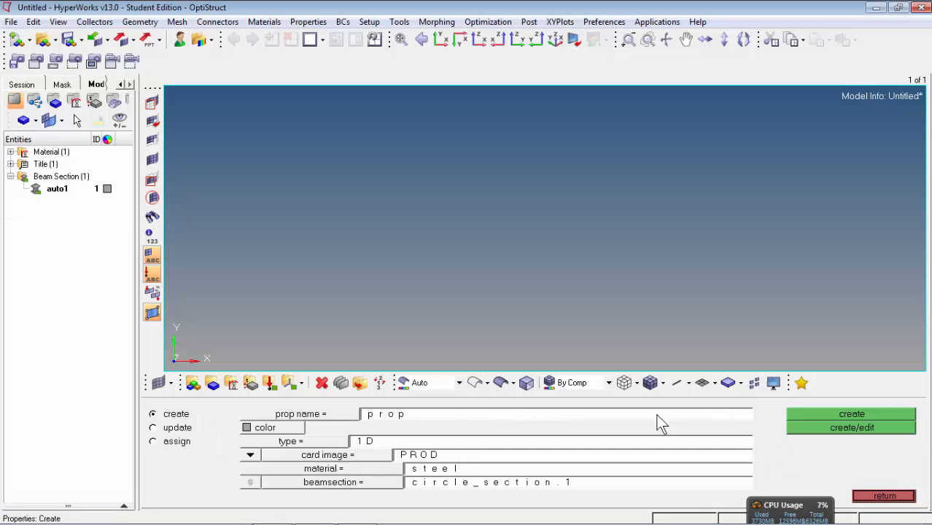
left_click(870, 414)
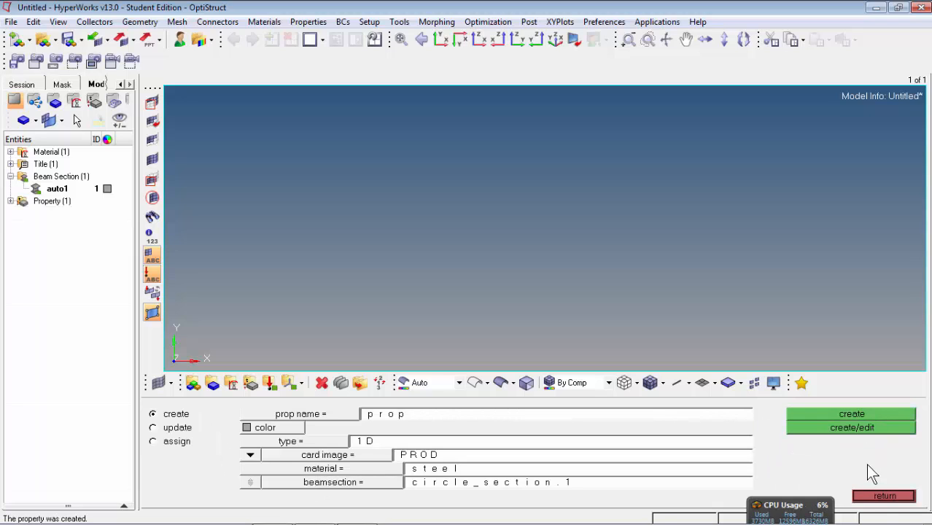
left_click(875, 497)
left_click(10, 202)
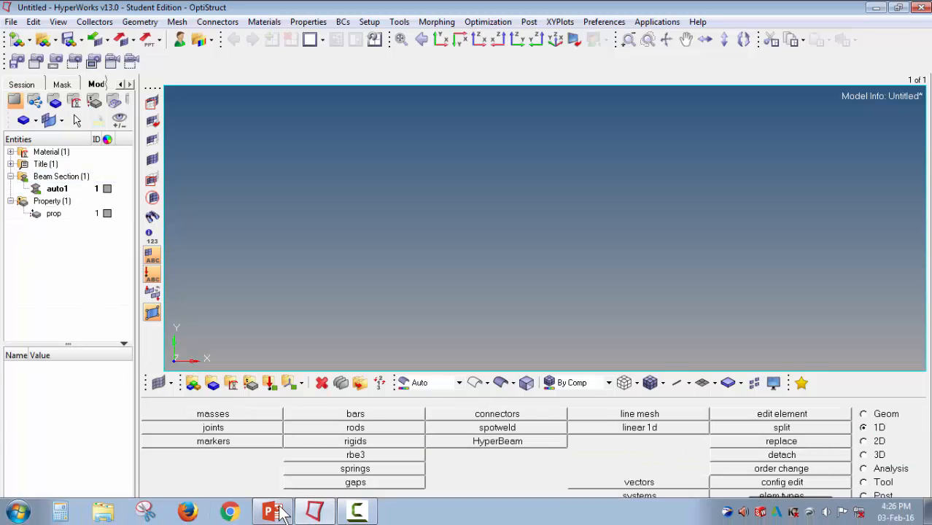
Switch to PowerPoint to check the component collector entry in the MHPCLL list on slide 3, and return to HyperWorks.
left_click(274, 512)
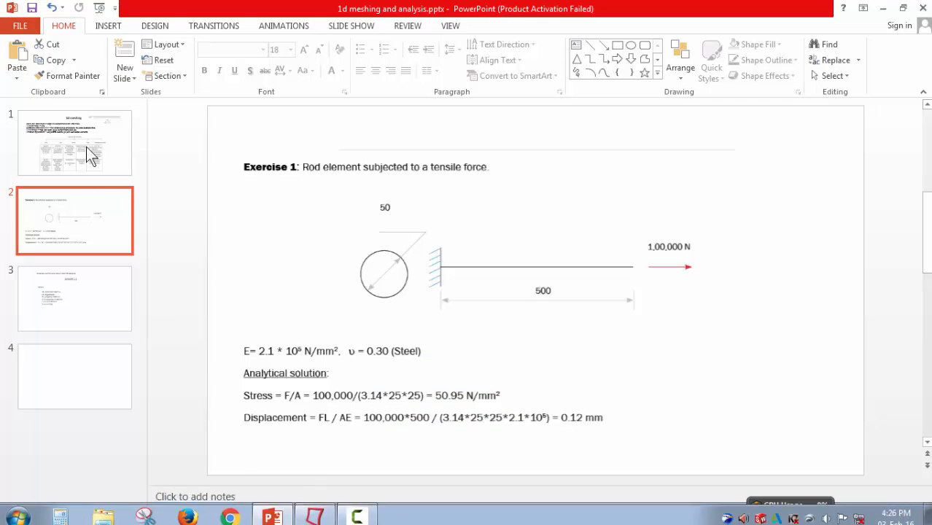
left_click(76, 321)
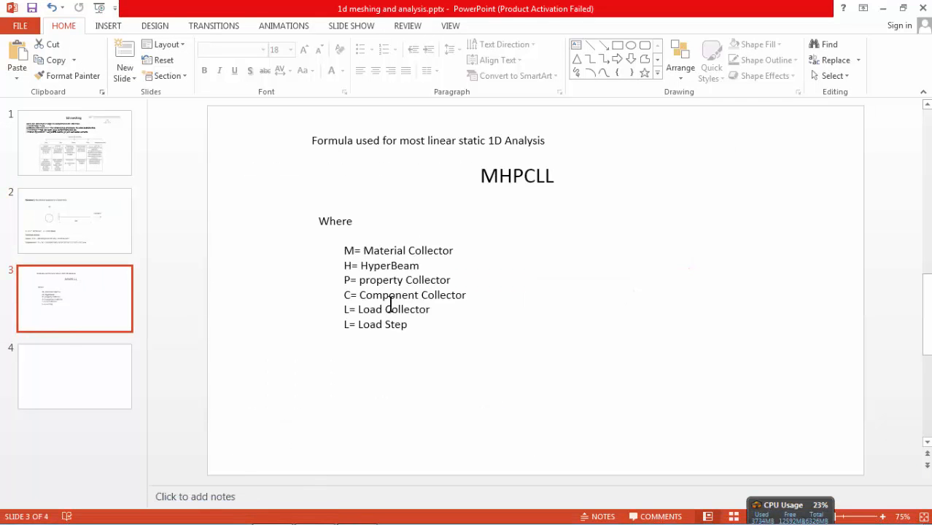
left_click_drag(330, 294, 493, 297)
left_click_drag(552, 305, 556, 305)
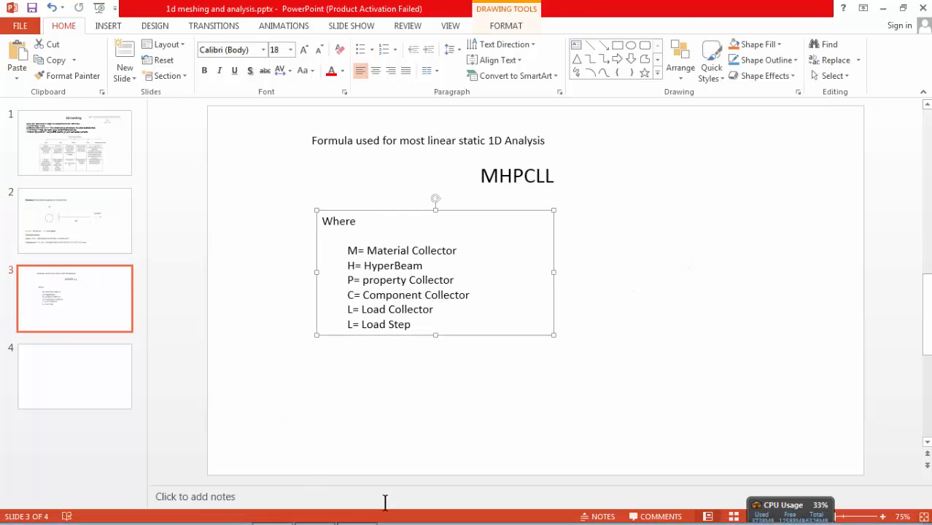
left_click(318, 510)
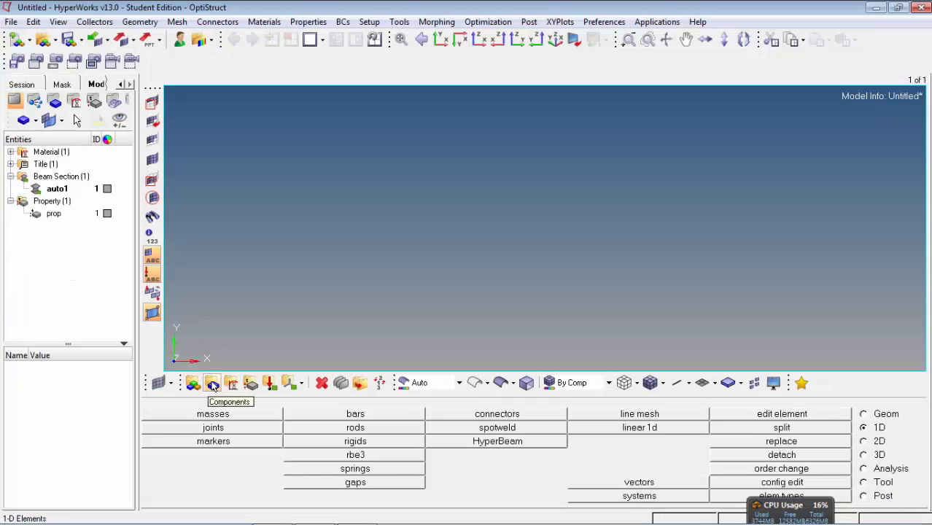
Begin a new component collector named rod with the property prop.
left_click(212, 383)
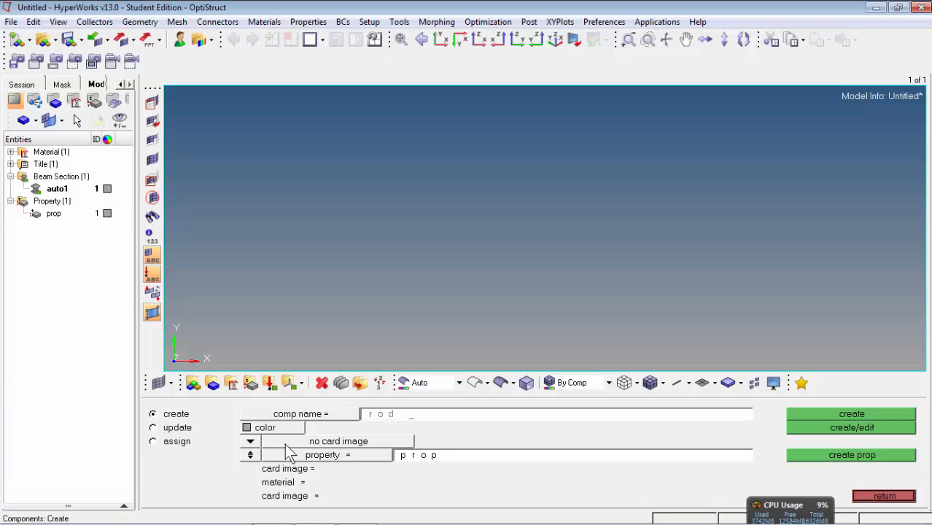
Try to choose a card image for the rod component, and restore the no card image option.
left_click(246, 440)
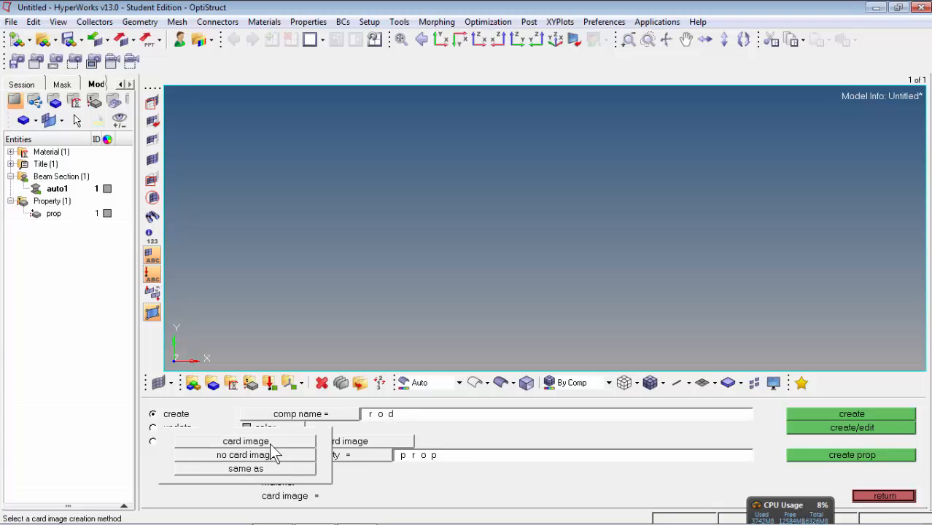
left_click(270, 445)
left_click(349, 444)
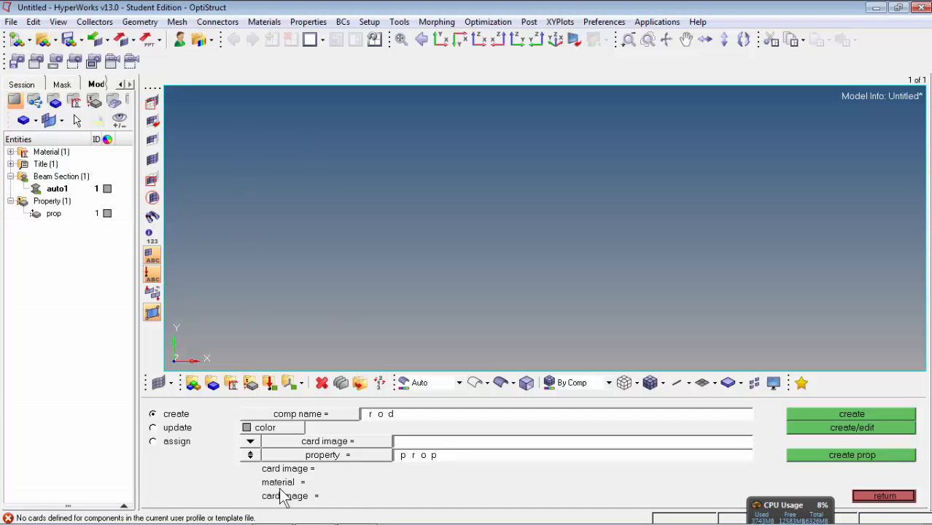
left_click(250, 441)
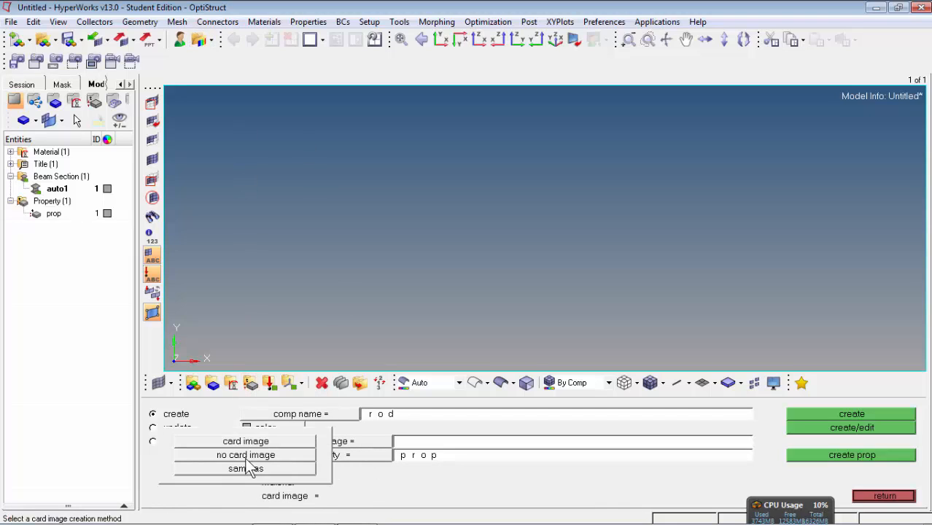
left_click(258, 455)
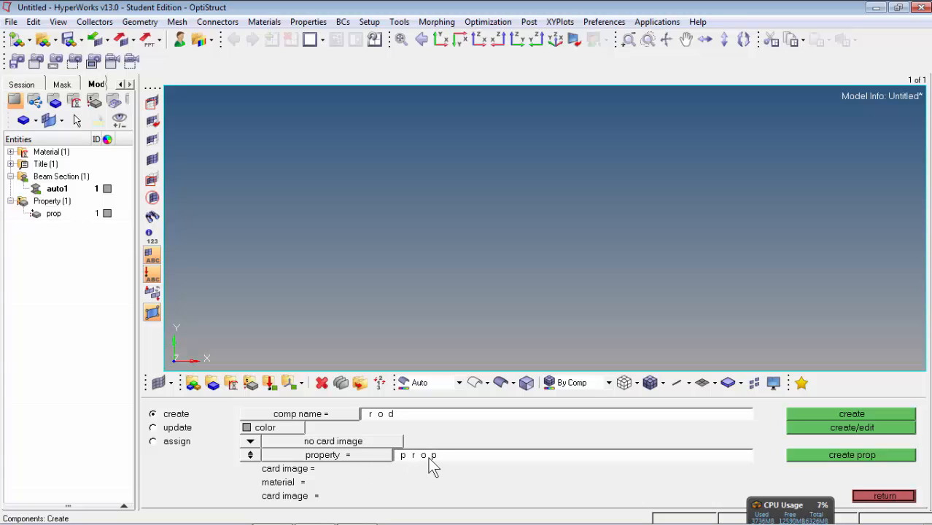
Create the rod component with the property prop and leave the component setup.
left_click(893, 426)
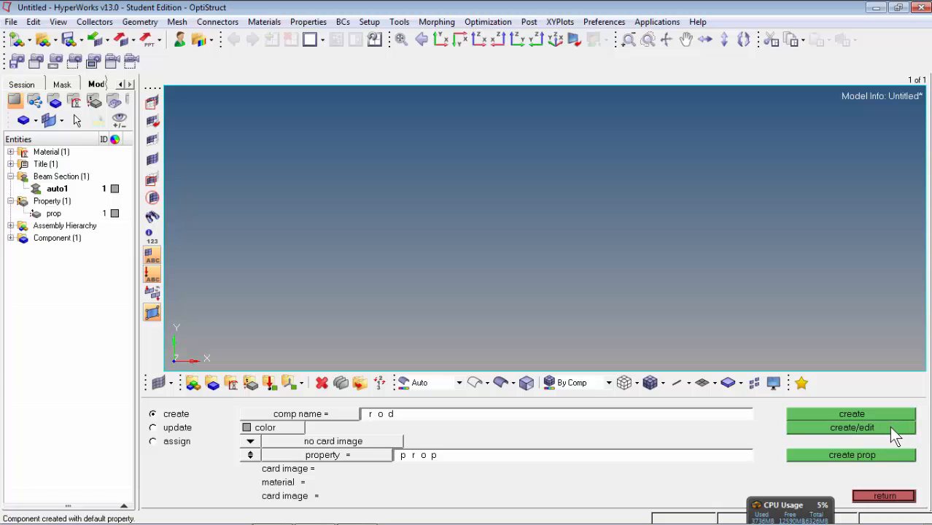
left_click(883, 495)
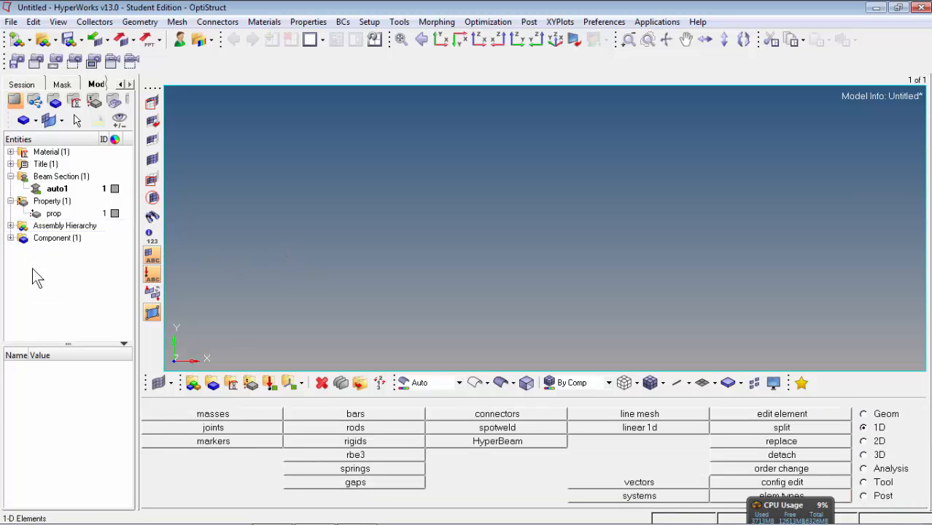
Switch to PowerPoint to check the rod's dimensions and tensile force in Exercise 1 on slide 2, and return to HyperWorks.
left_click(10, 238)
left_click(881, 415)
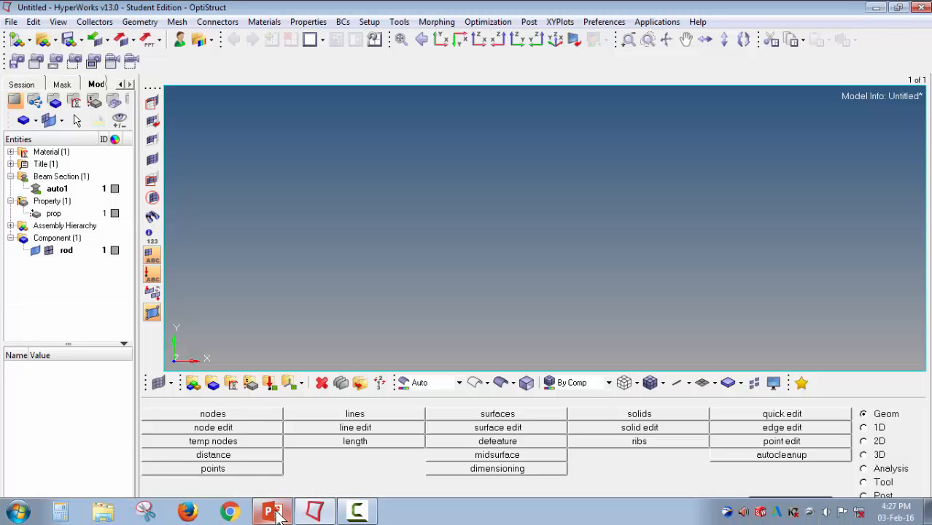
left_click(272, 511)
left_click(74, 169)
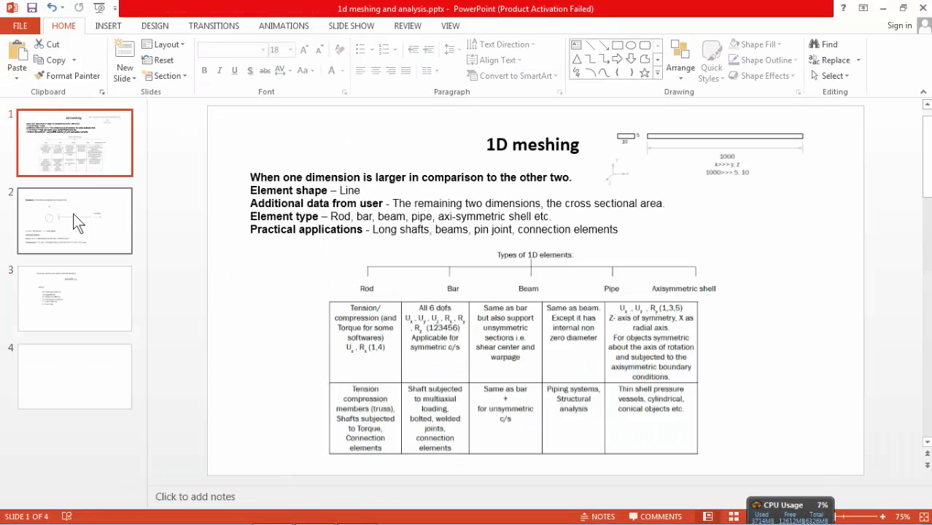
left_click(72, 213)
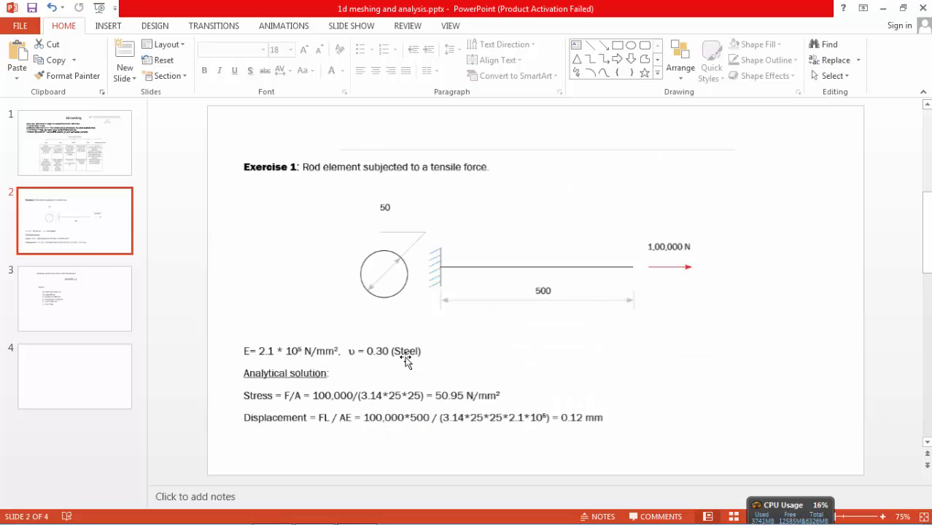
mouse_move(278, 522)
left_click(319, 511)
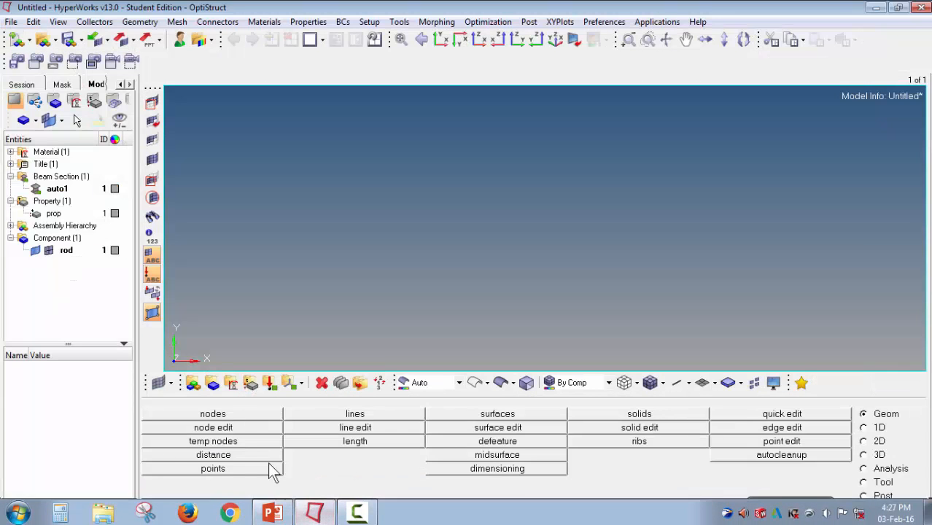
Create the rod's first node at the origin (0, 0, 0) and leave the node setup.
left_click(235, 414)
left_click(884, 497)
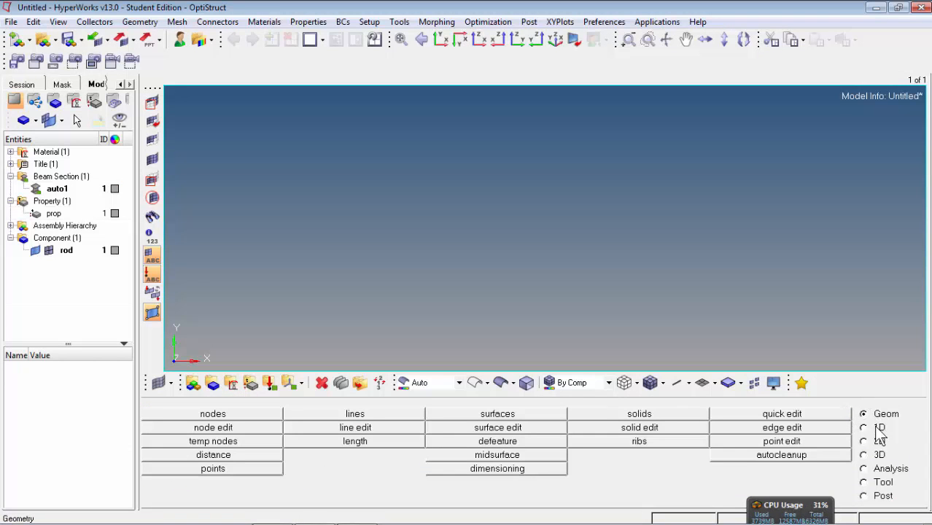
left_click(215, 416)
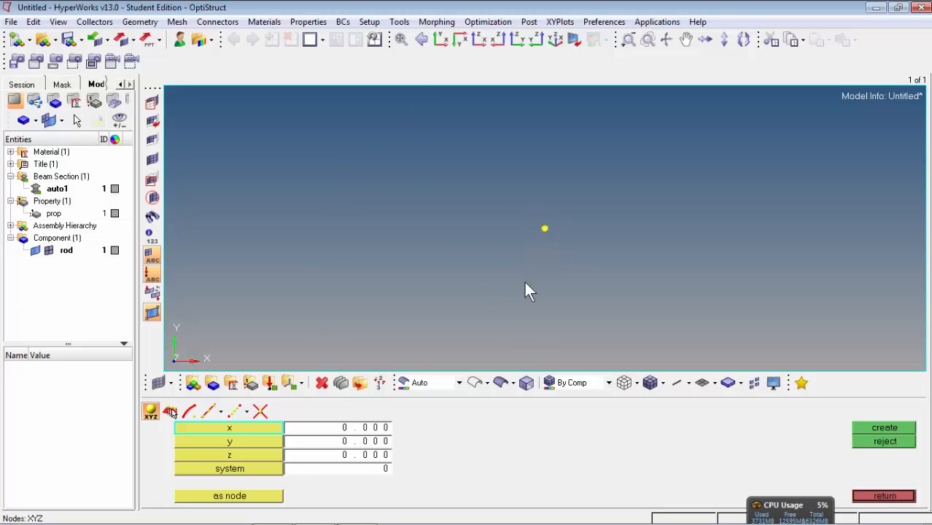
left_click(876, 497)
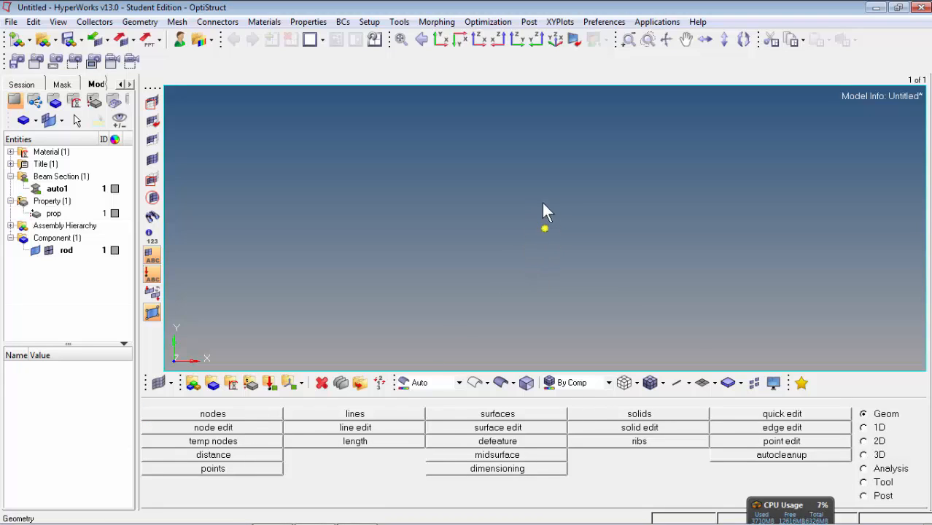
Create the rod's second node at x = 500, y = 0, z = 0 and show both nodes in the XY view.
left_click(254, 418)
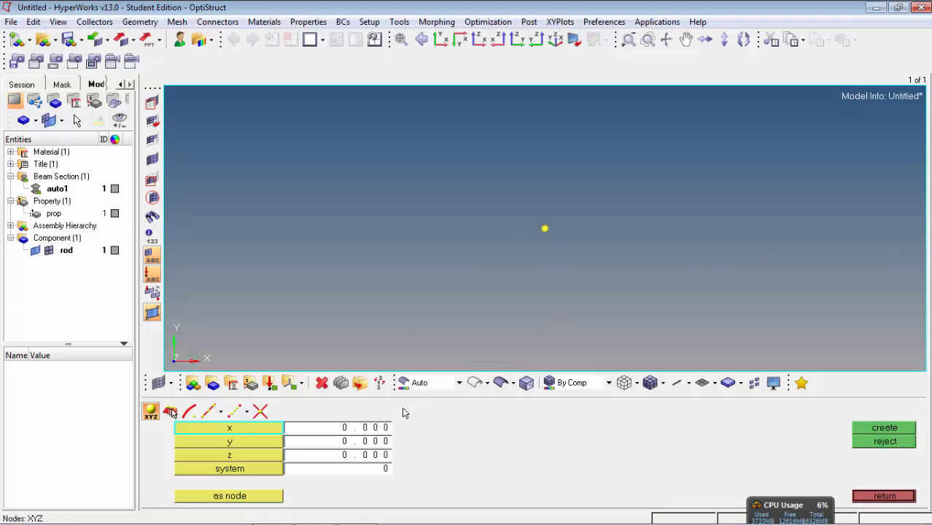
left_click(359, 432)
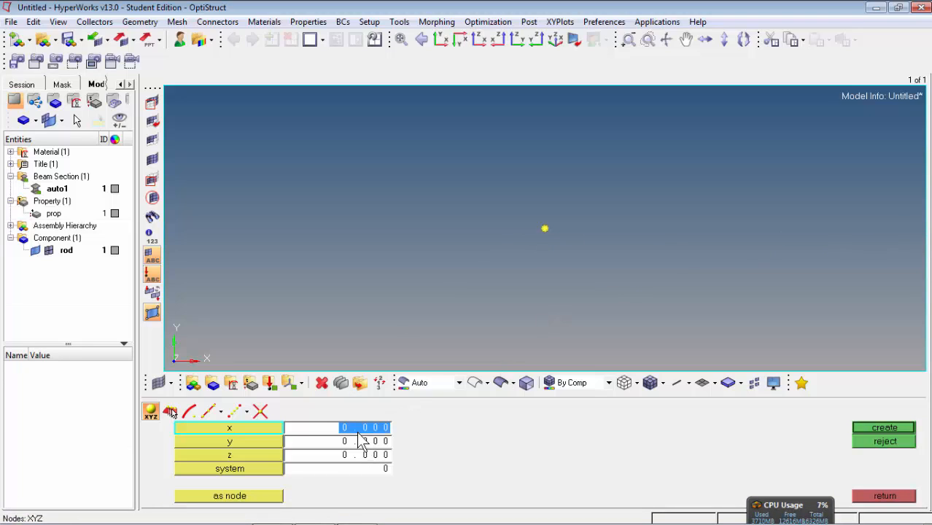
type("50")
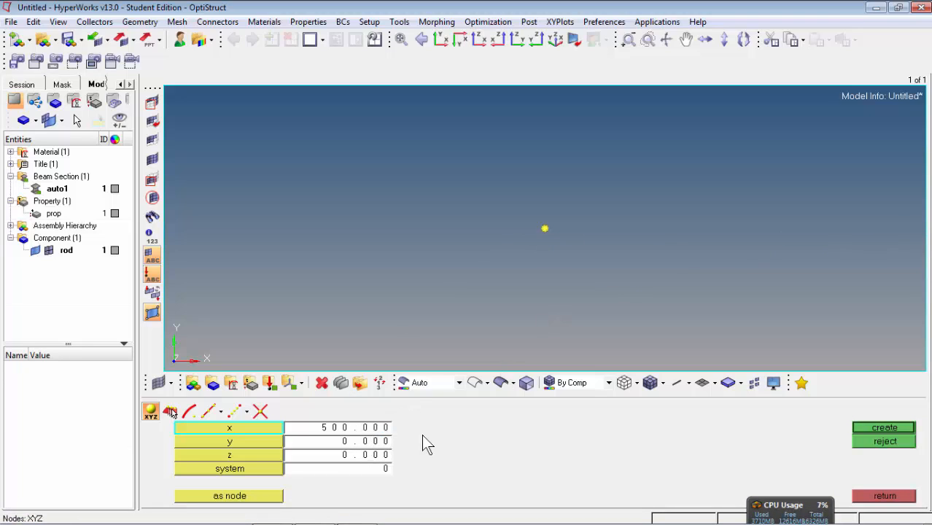
left_click(872, 423)
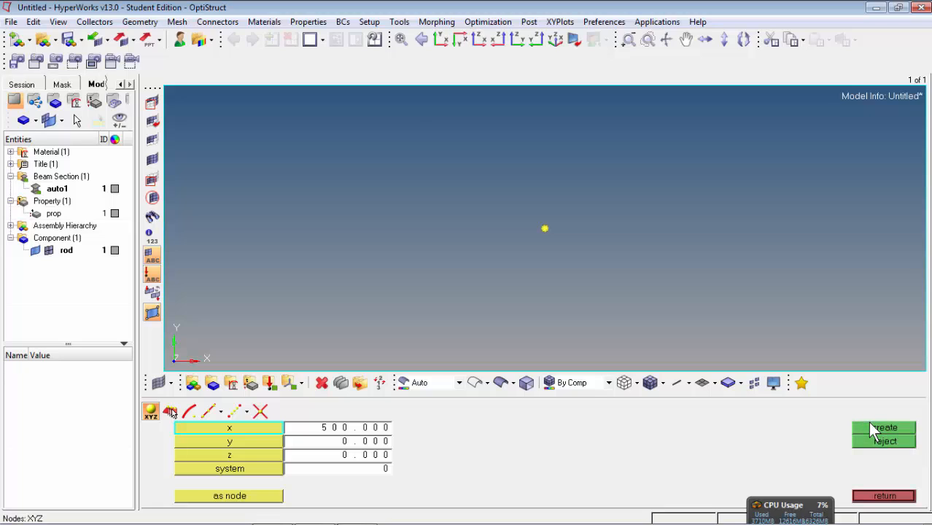
left_click(441, 39)
scroll(454, 186, "down", 2)
left_click(905, 496)
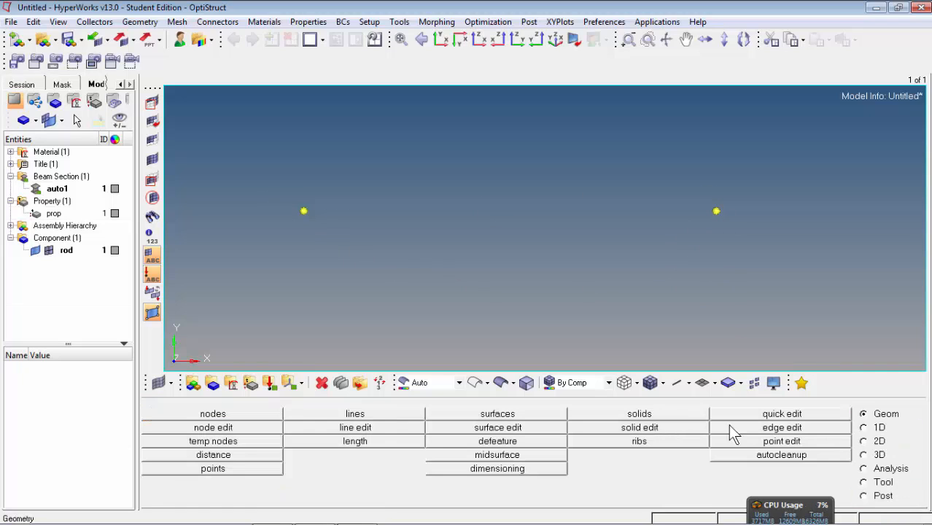
Create a 1D rod element from the origin node to the node at x = 500.
left_click(870, 430)
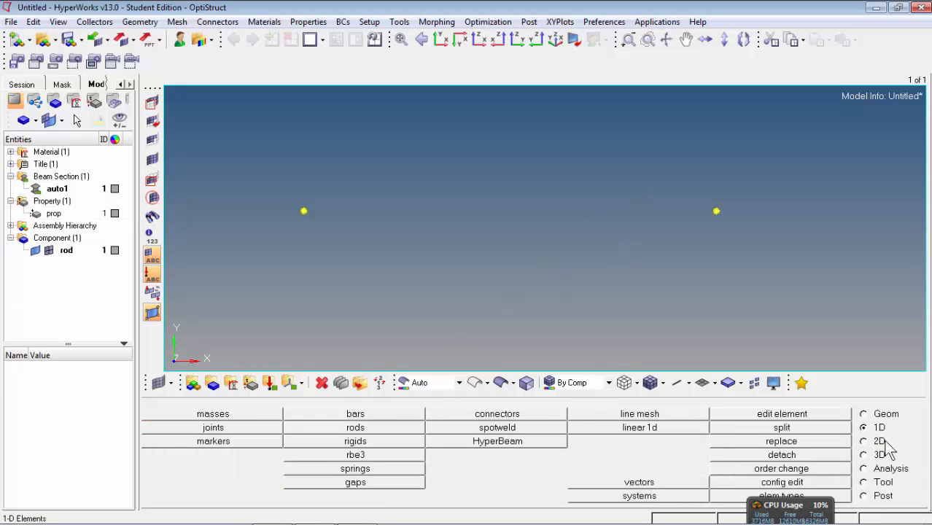
left_click(410, 428)
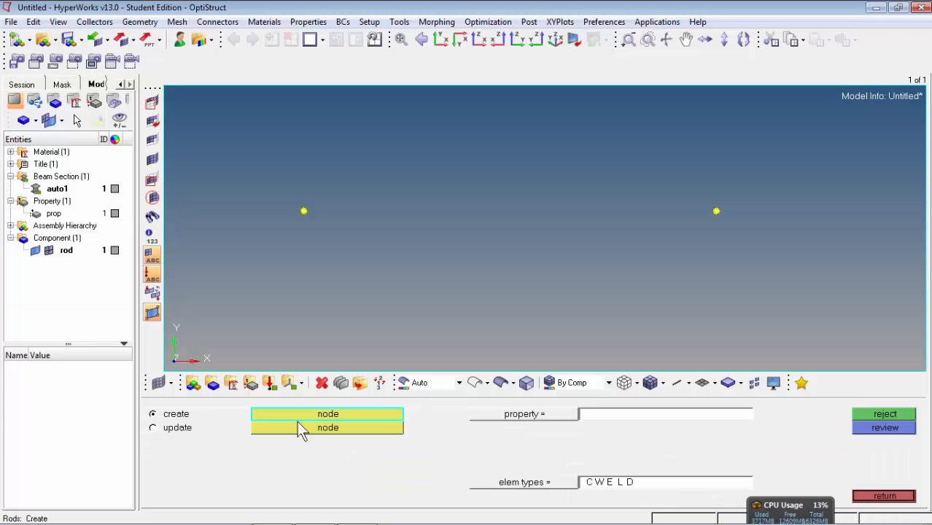
left_click(303, 210)
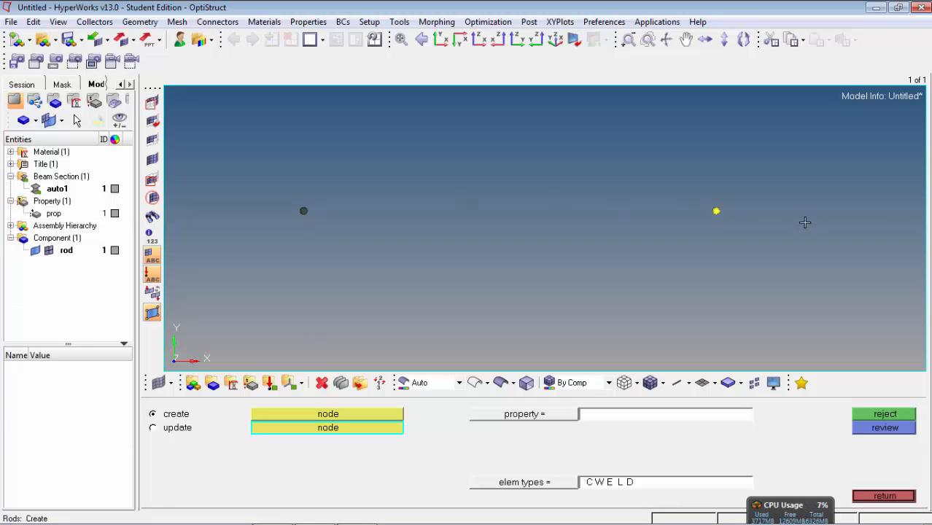
left_click(717, 211)
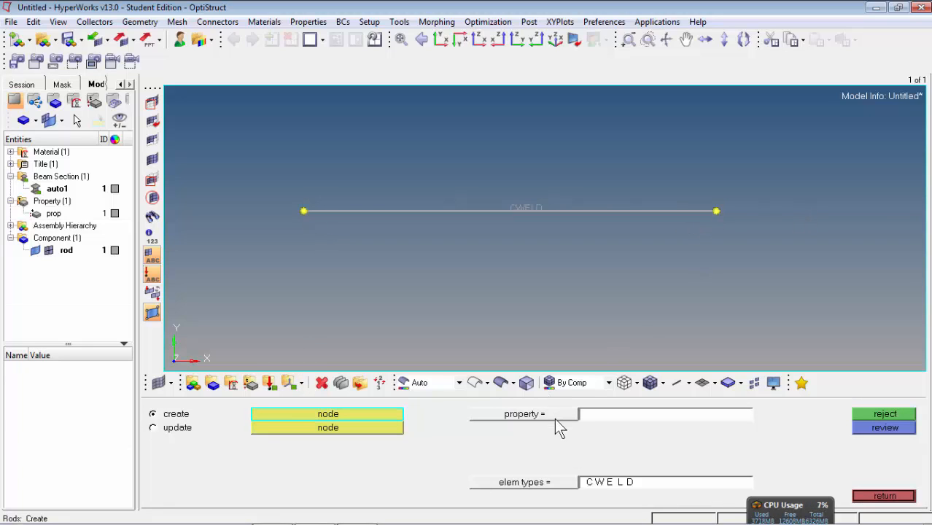
Update the rod element to the property prop and the element type CROD.
left_click(554, 418)
left_click(203, 413)
left_click(538, 483)
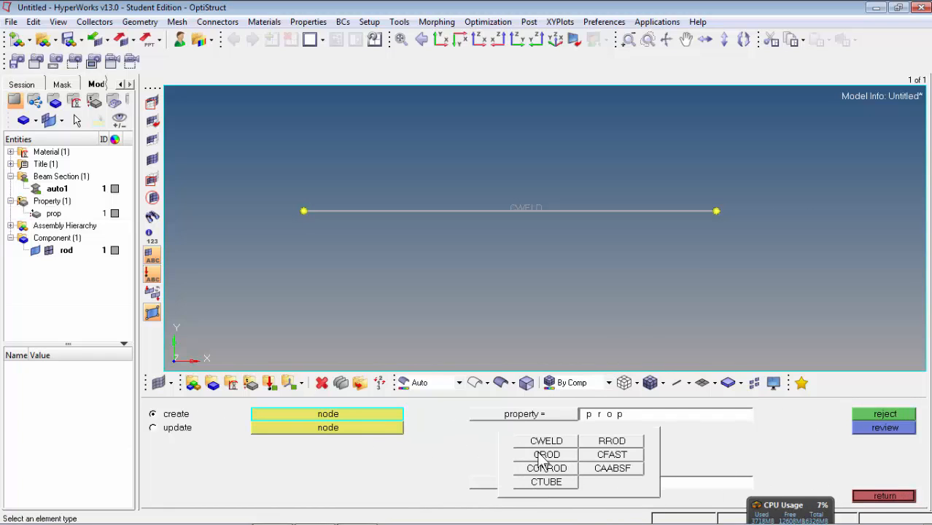
left_click(544, 454)
left_click(879, 432)
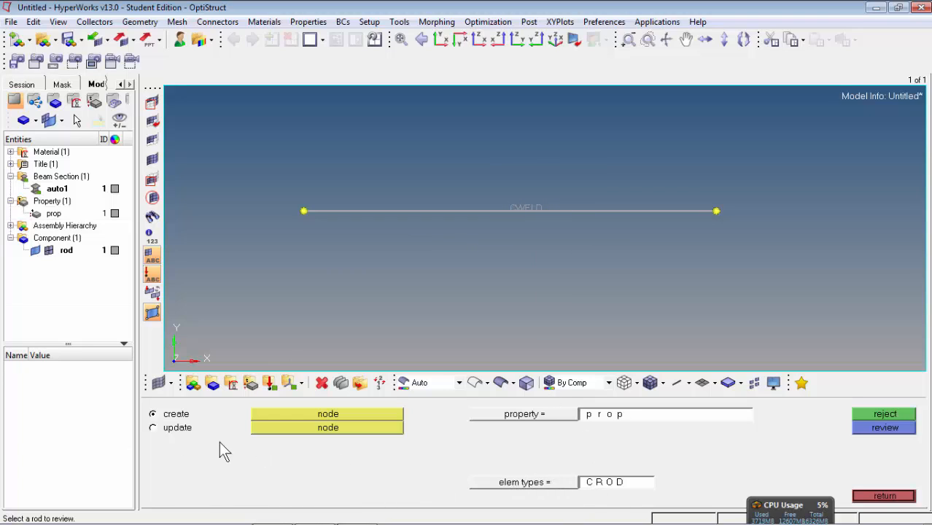
left_click(184, 428)
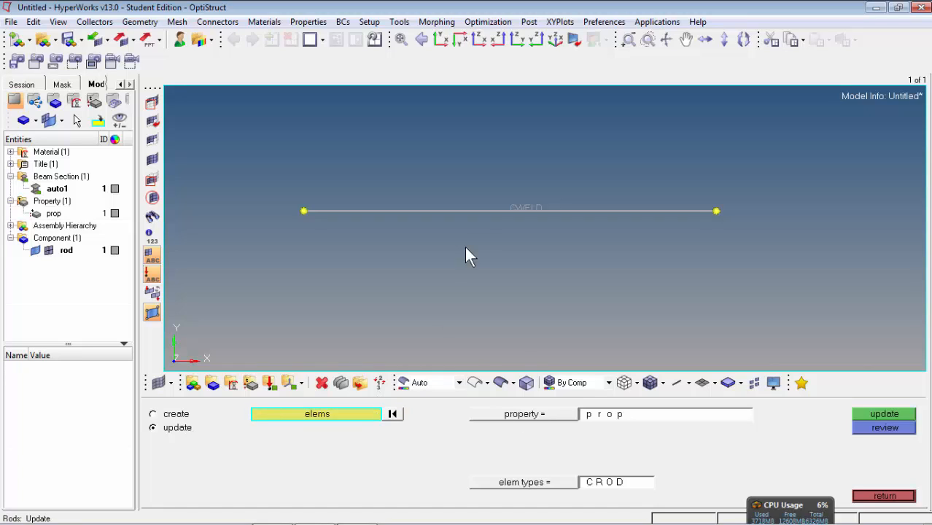
left_click(483, 212)
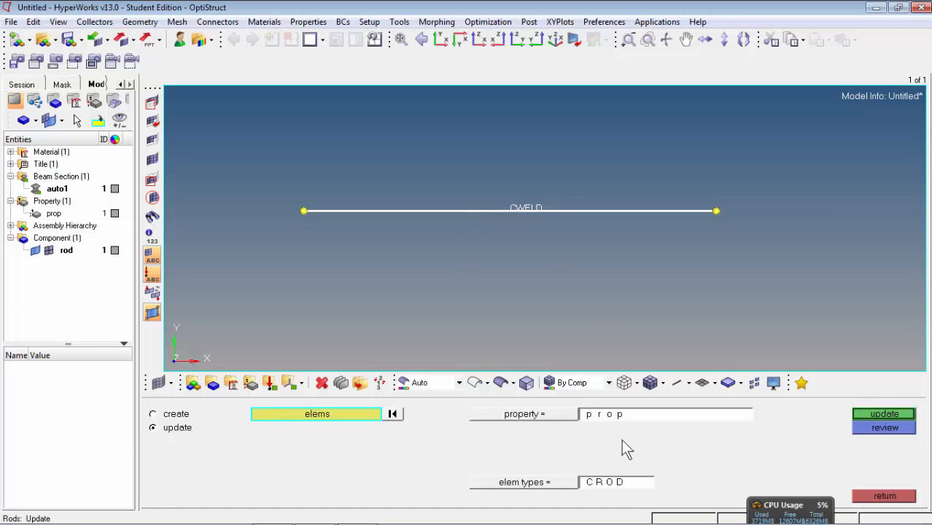
left_click(871, 414)
scroll(514, 211, "up", 4)
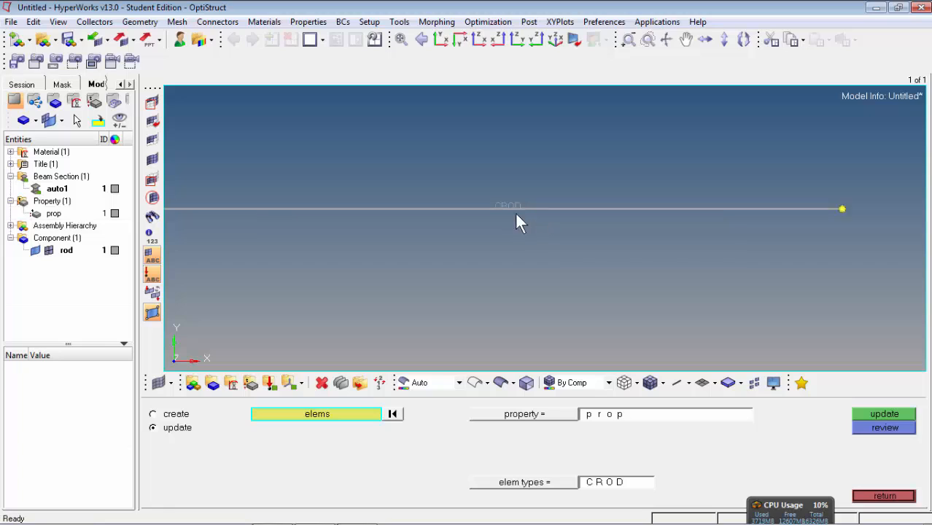
scroll(526, 222, "down", 3)
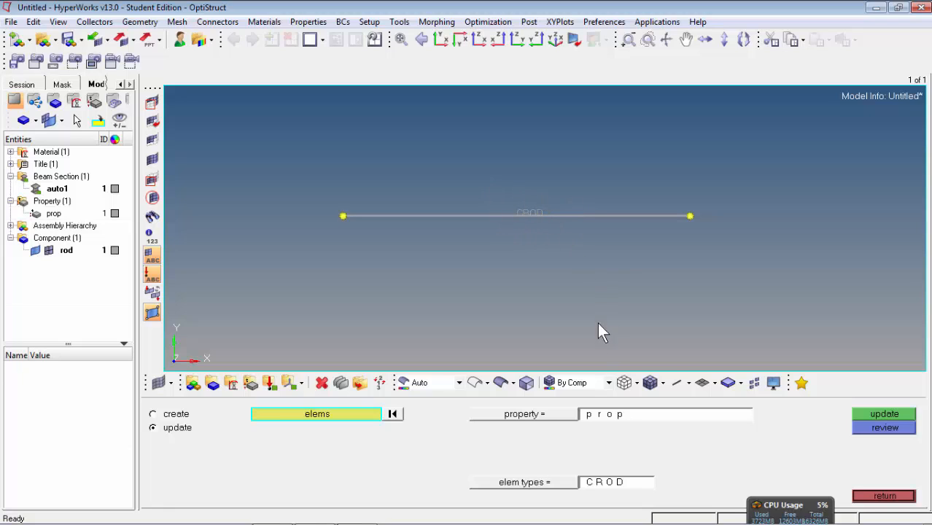
Set the 2D detailed element representation, and assign the property prop directly to the rod element.
left_click(715, 387)
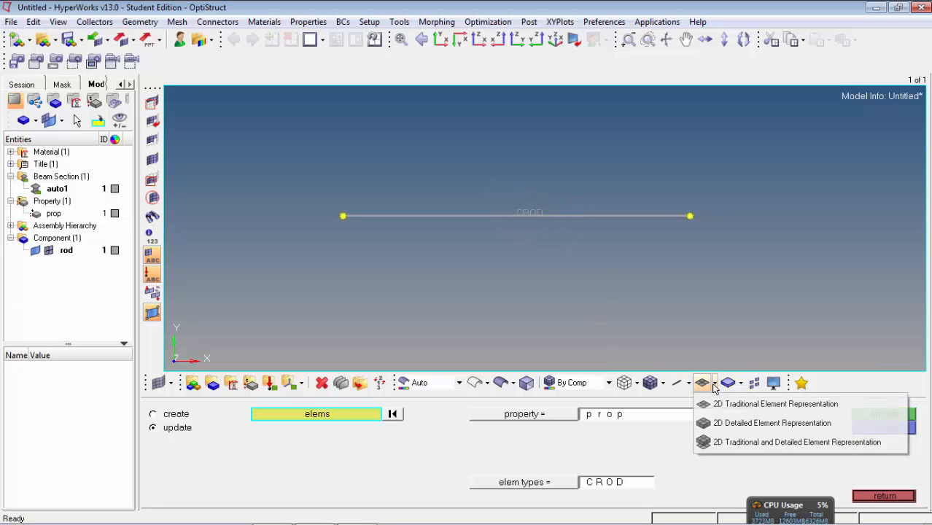
left_click(774, 423)
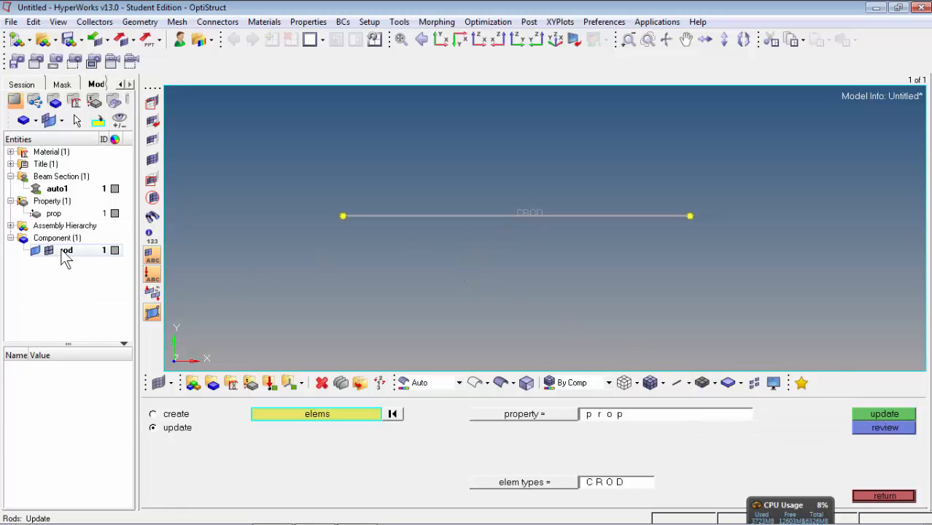
right_click(56, 214)
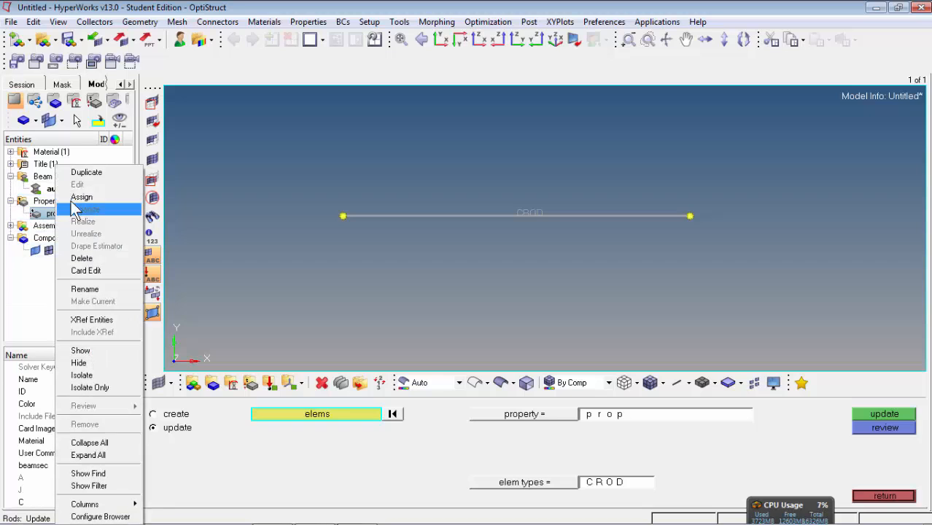
left_click(98, 197)
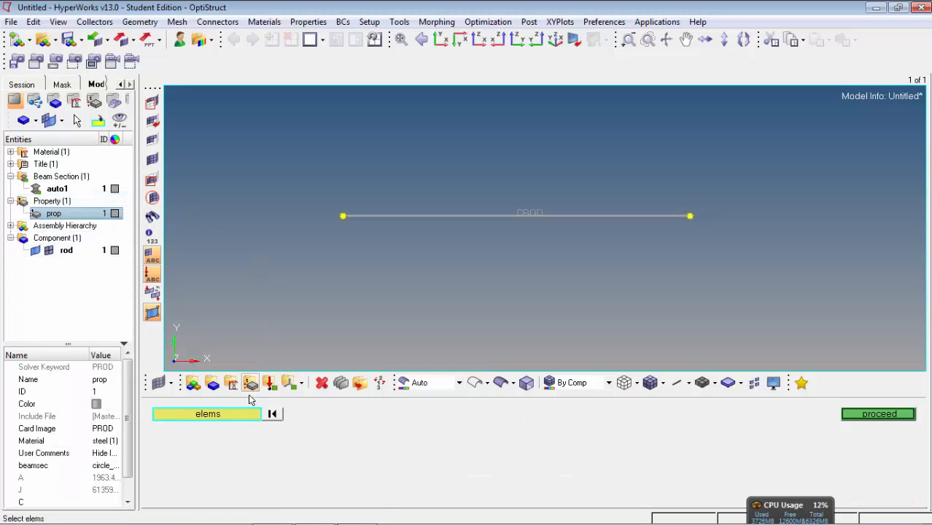
left_click(379, 216)
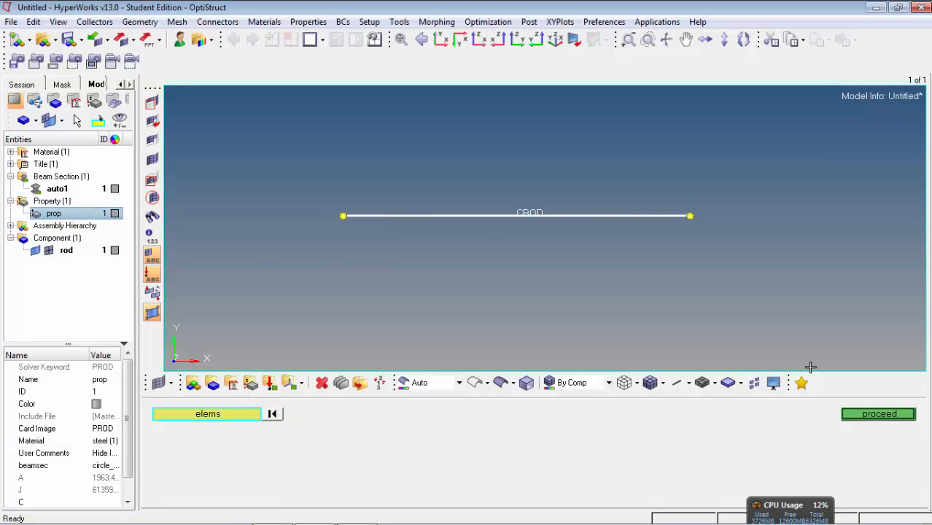
left_click(905, 414)
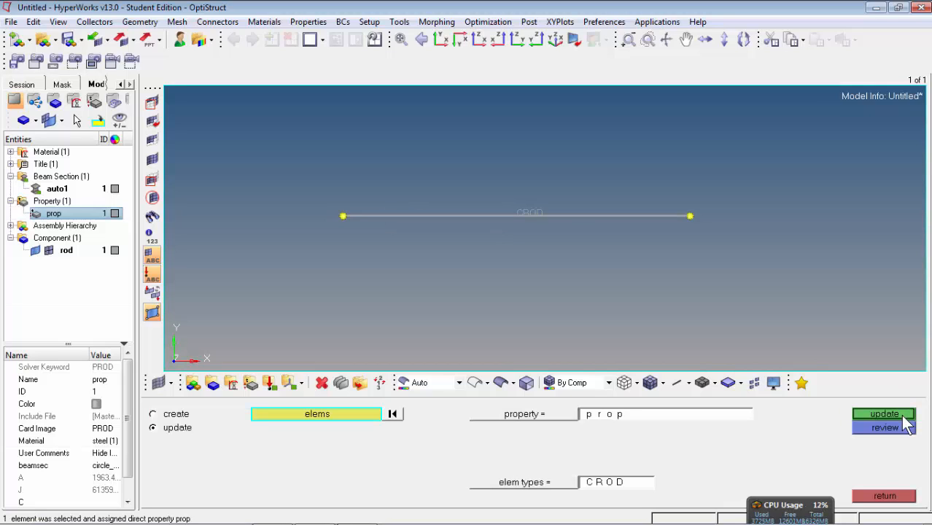
left_click(883, 496)
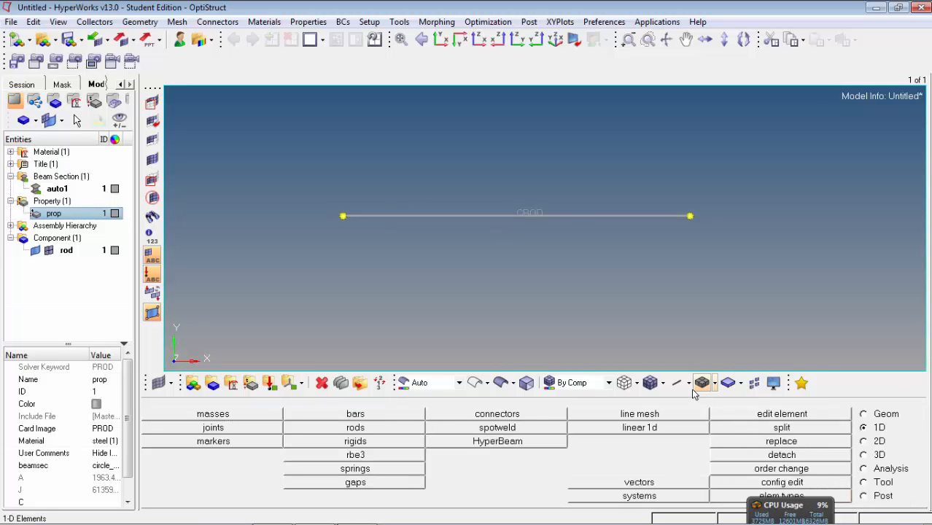
Show the rod in 1D detailed element representation with shaded elements, and examine its cylindrical shape from an angle.
left_click(685, 384)
left_click(692, 424)
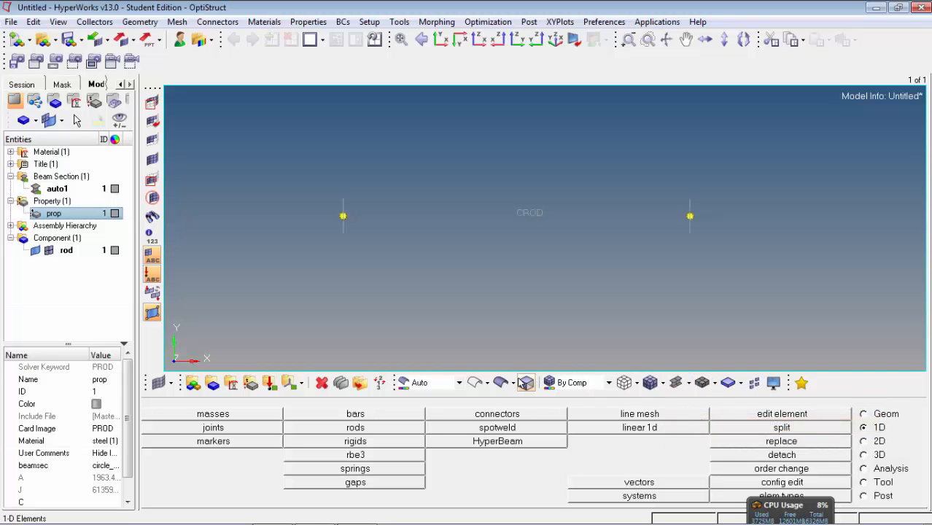
left_click(649, 384)
left_click_drag(681, 198, 603, 222, "ctrl")
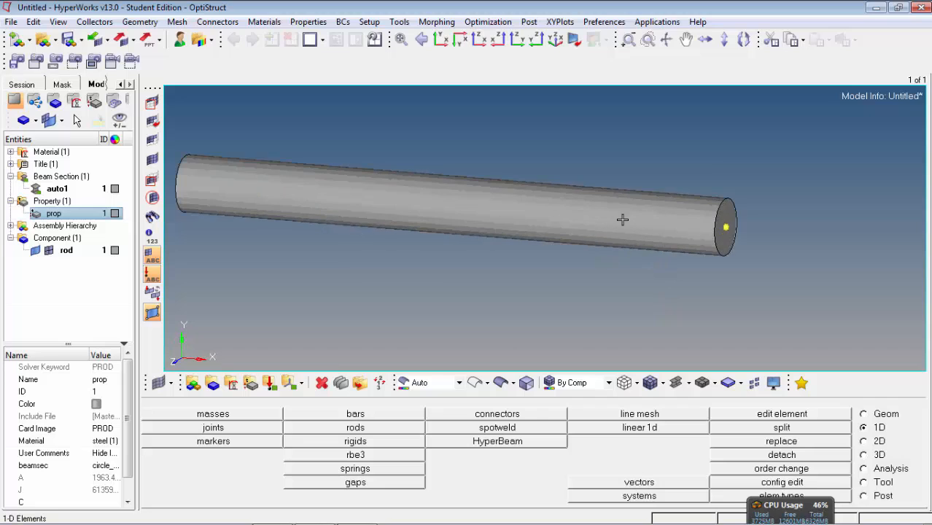
scroll(743, 252, "down", 4, "ctrl")
scroll(727, 255, "up", 1, "ctrl")
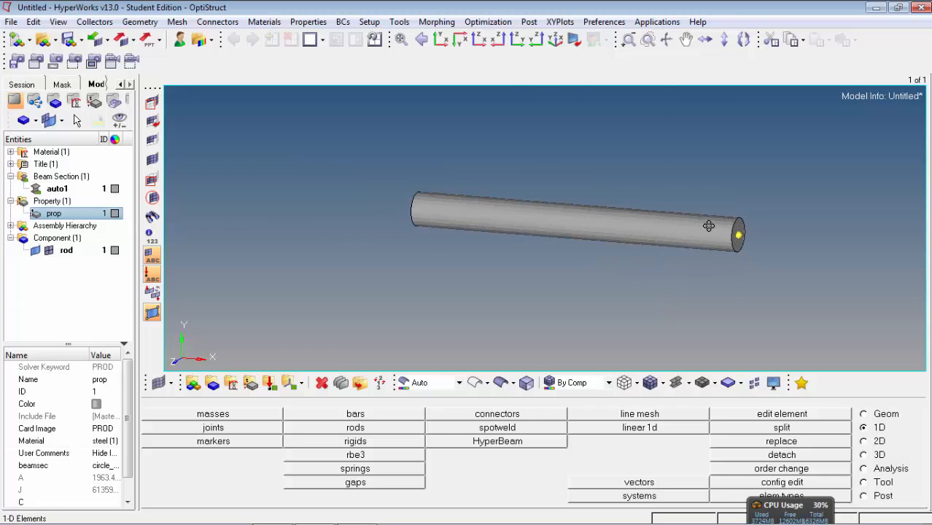
left_click_drag(706, 226, 711, 219, "ctrl")
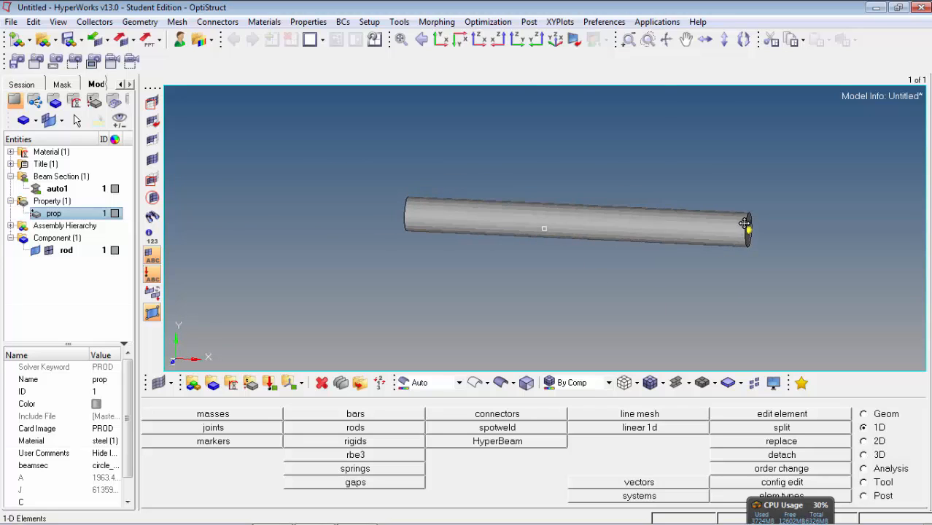
Restore the 1D traditional element representation of the rod.
left_click(688, 383)
left_click(691, 404)
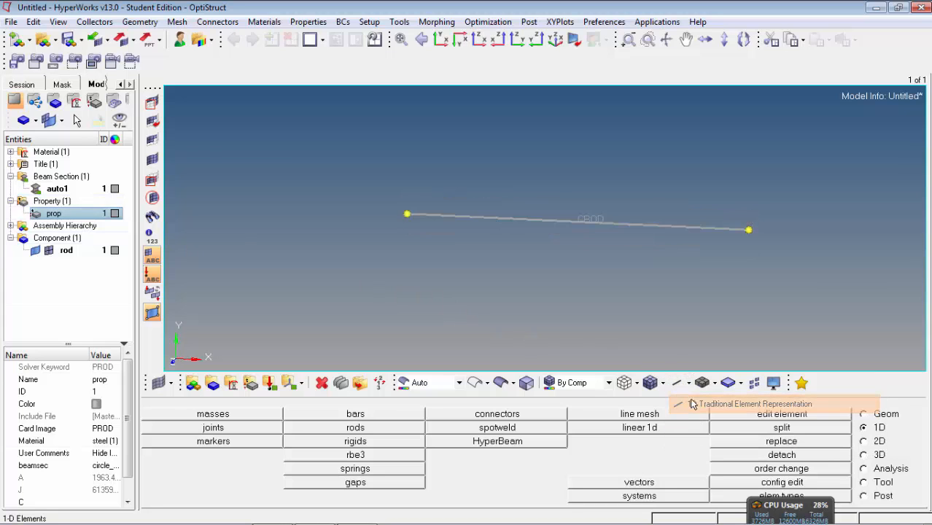
left_click_drag(586, 291, 744, 306, "ctrl")
Switch to PowerPoint, review the MHPCLL formula slide for the remaining analysis stages, and return to HyperWorks.
left_click(280, 508)
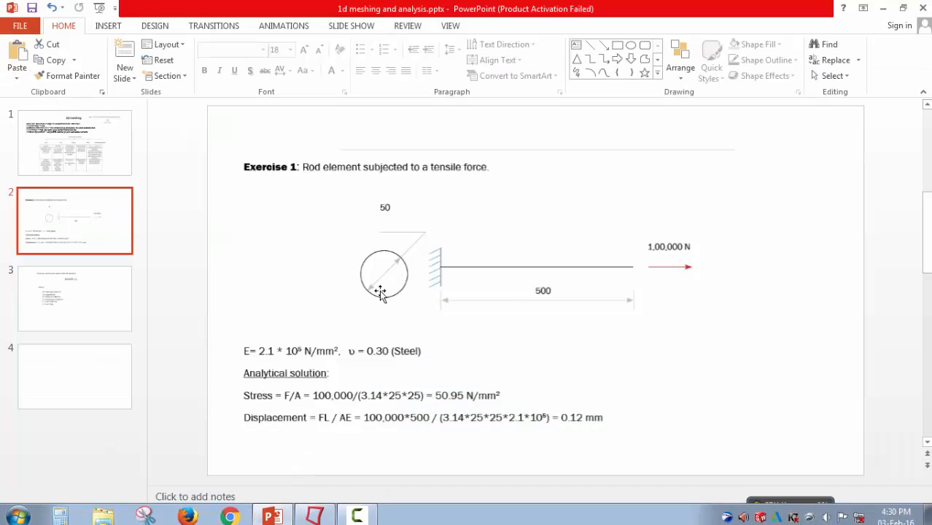
left_click(84, 298)
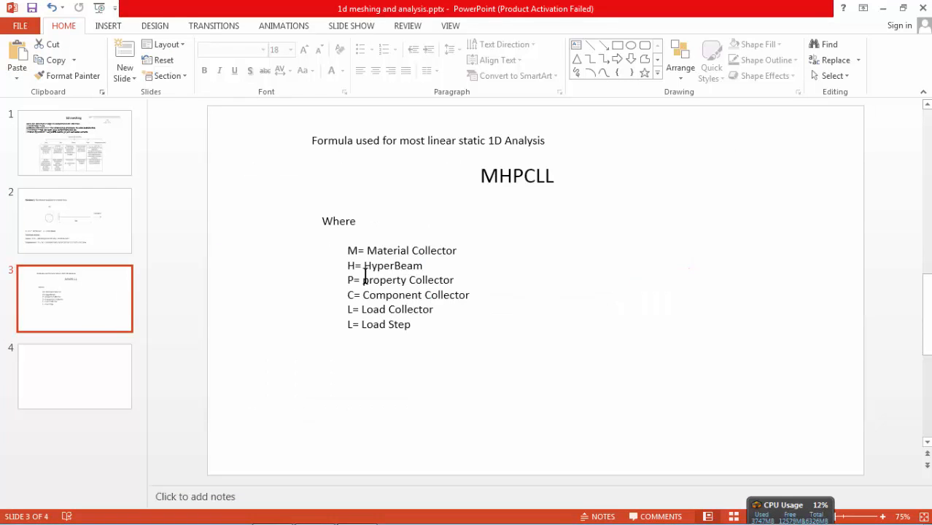
left_click_drag(341, 310, 396, 307)
left_click(68, 307)
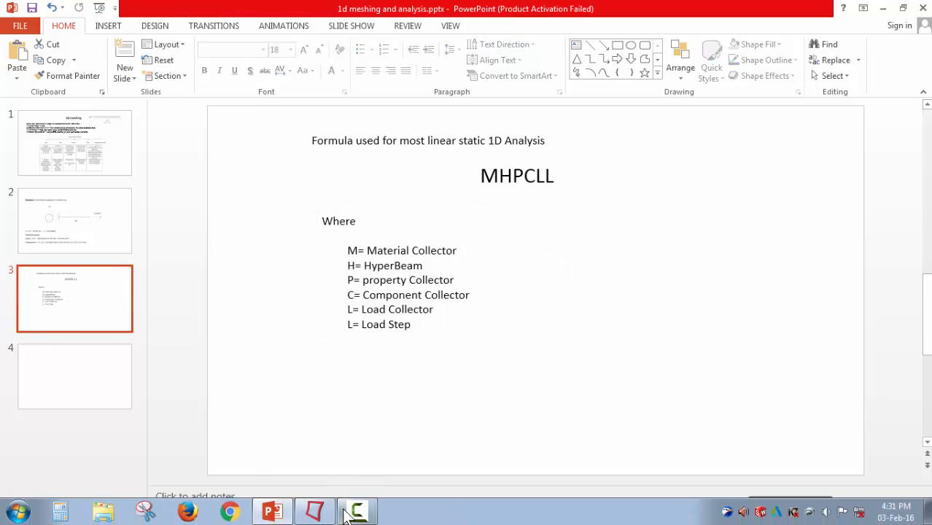
left_click(356, 520)
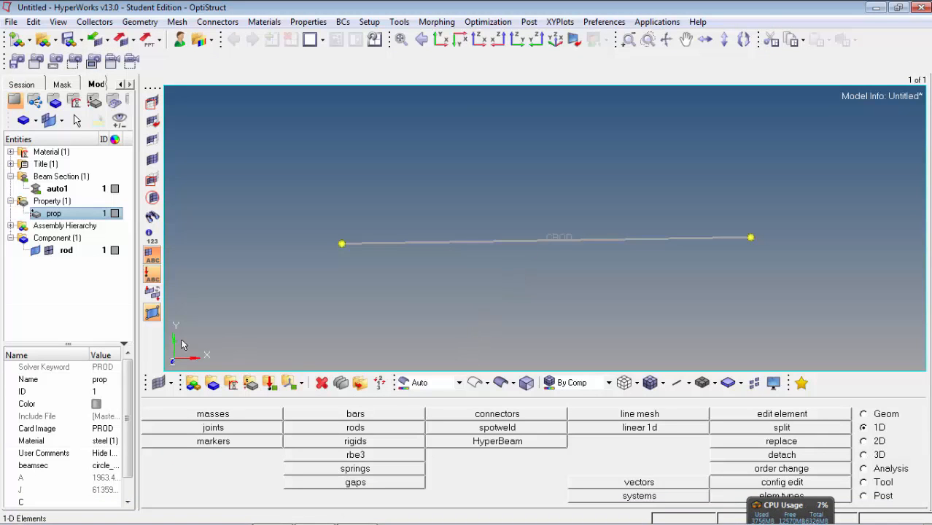
Create a load collector named spc with no card image.
left_click(295, 383)
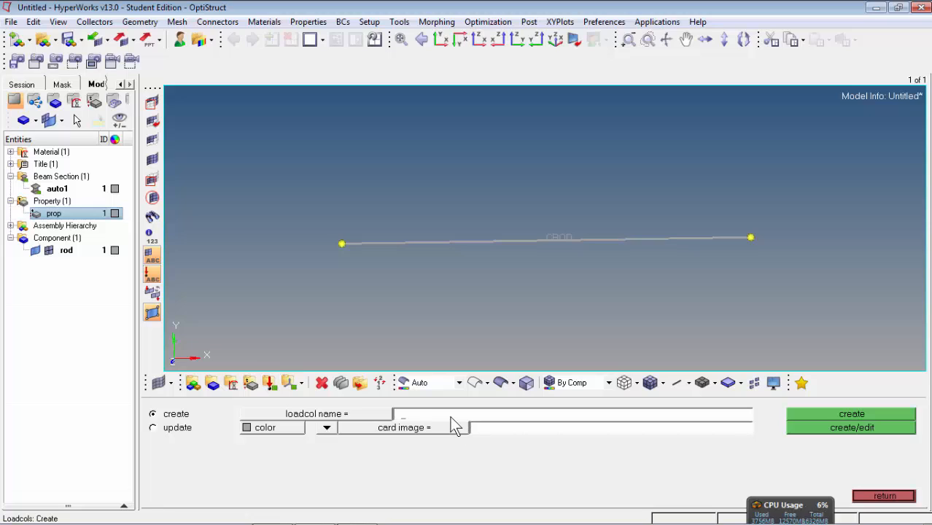
type("spc")
left_click(327, 432)
left_click(329, 432)
left_click(333, 439)
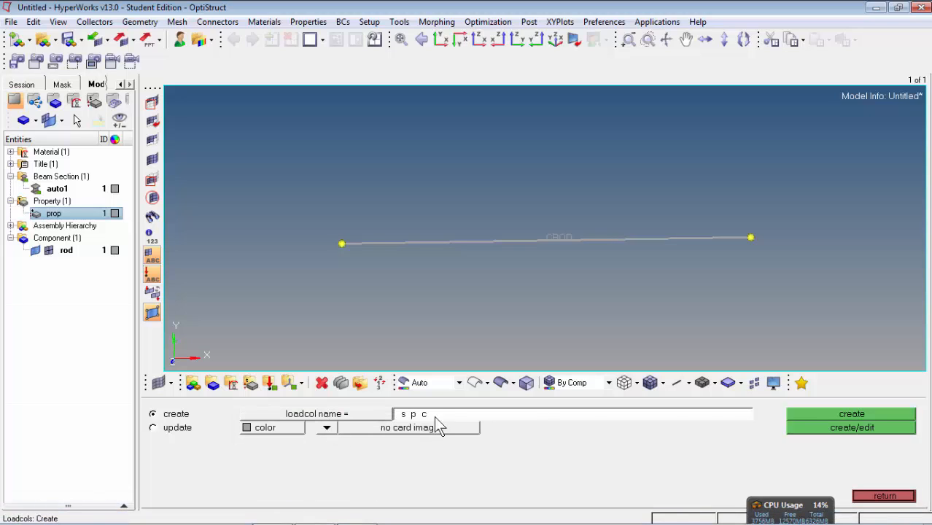
left_click(846, 414)
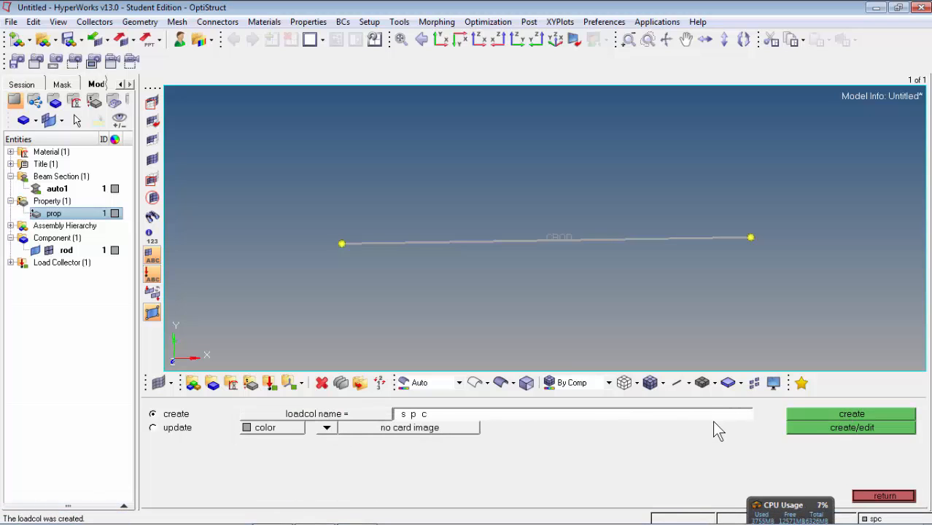
Create a second load collector named load with no card image, and leave collector creation.
type("load")
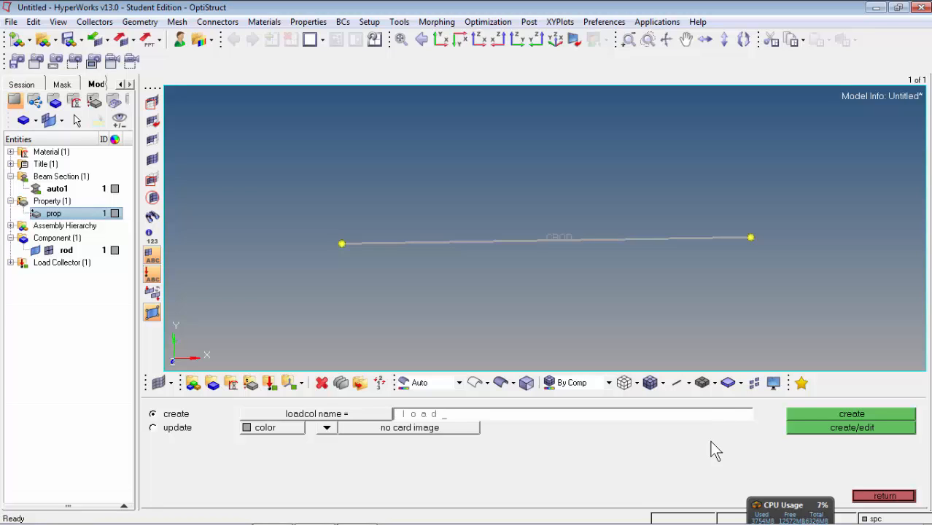
left_click(803, 415)
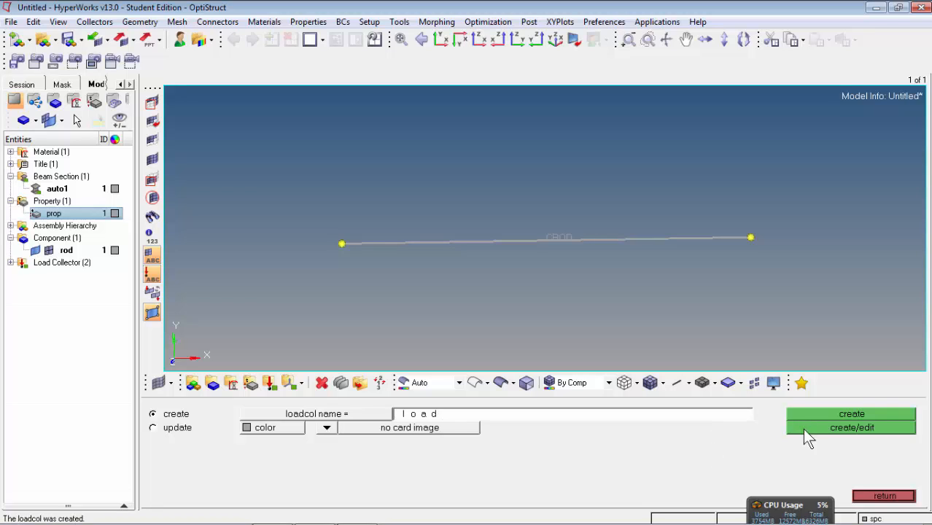
left_click(875, 496)
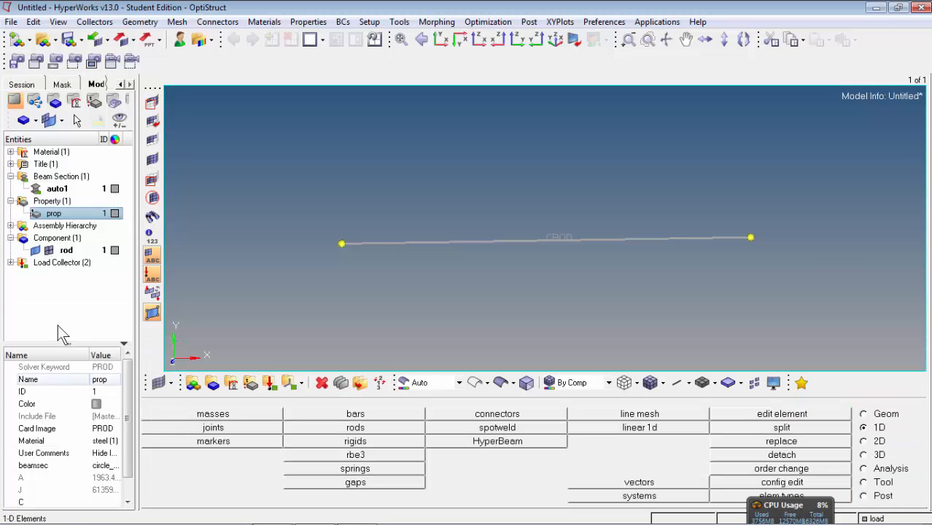
List the existing load collectors in the model browser, and open the creation of constraints on nodes.
left_click(10, 262)
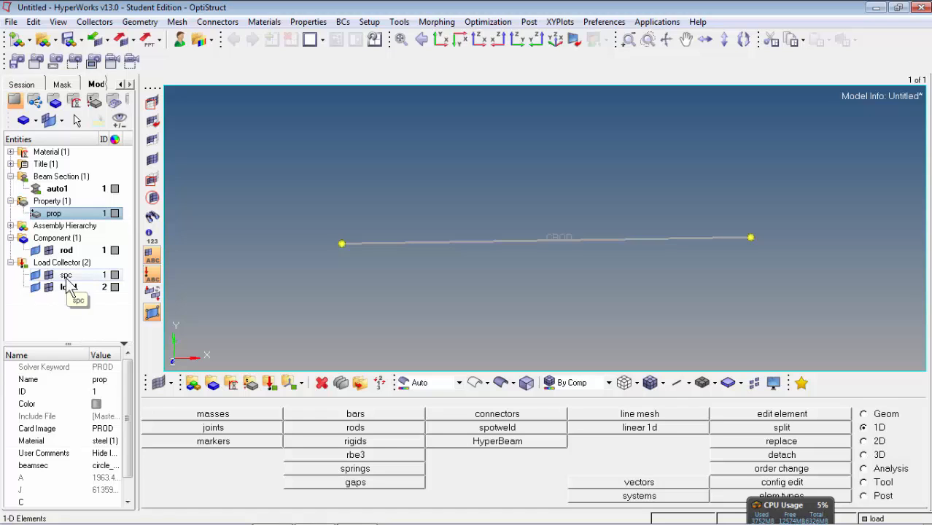
right_click(68, 283)
left_click(95, 299)
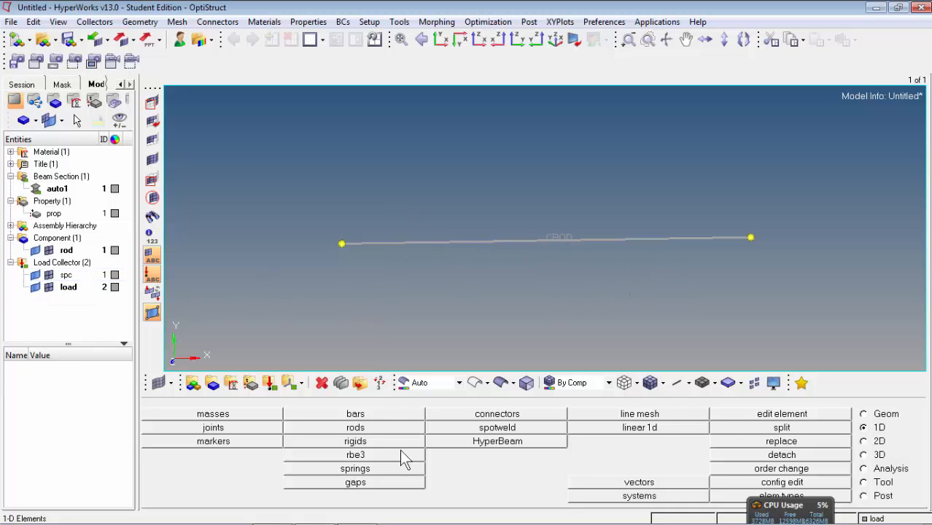
left_click(879, 469)
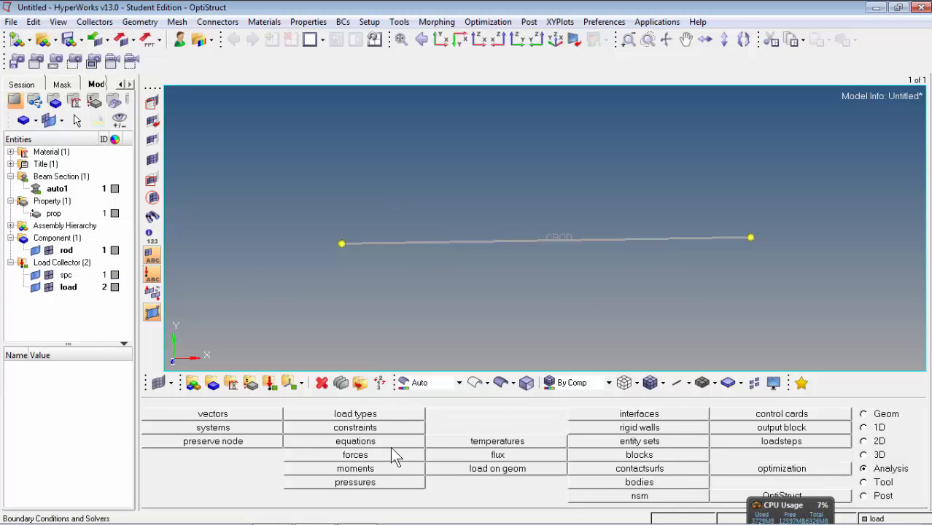
left_click(380, 430)
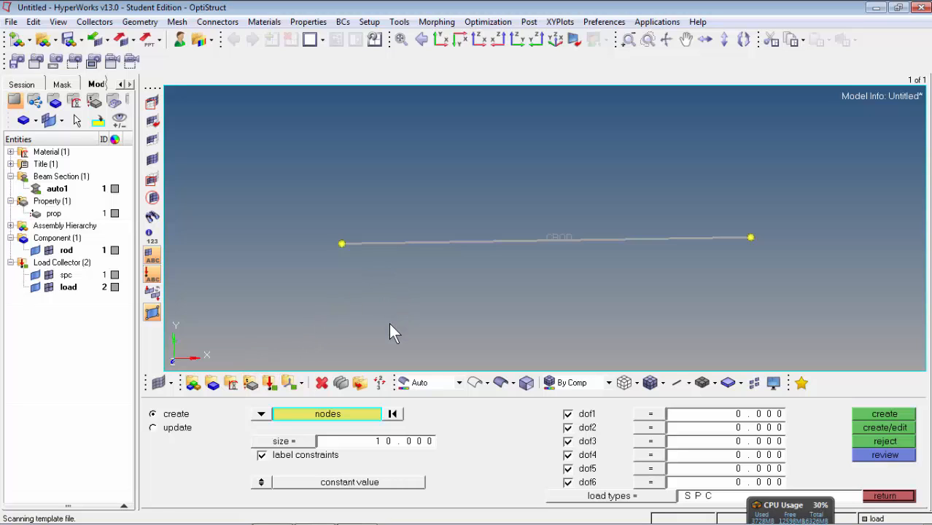
right_click(72, 280)
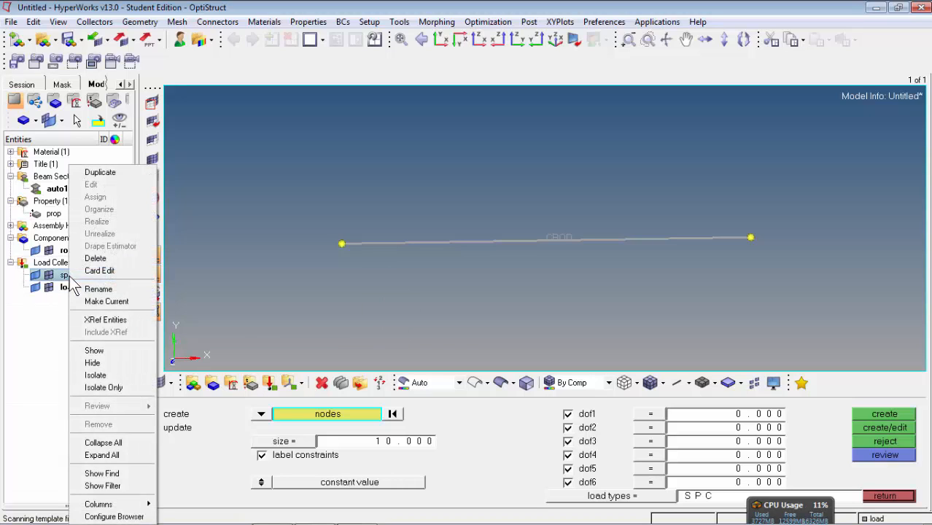
left_click(38, 337)
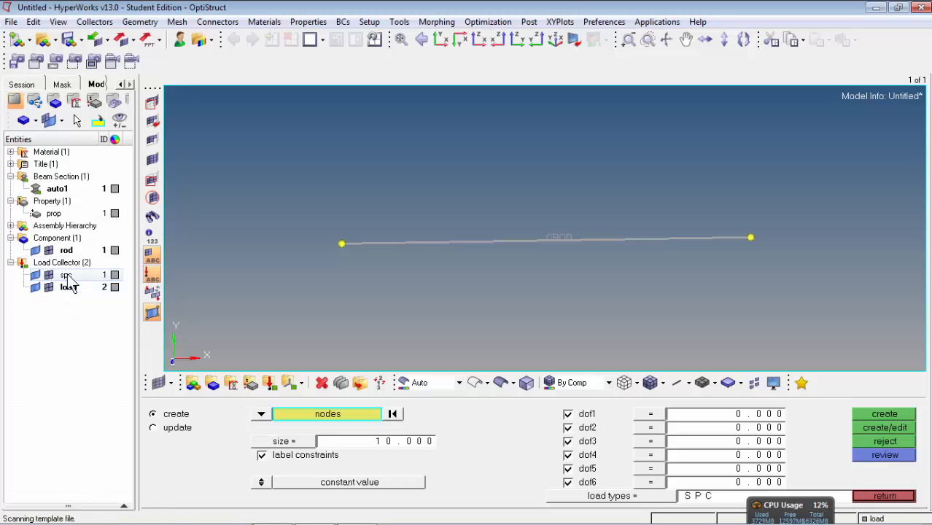
right_click(72, 281)
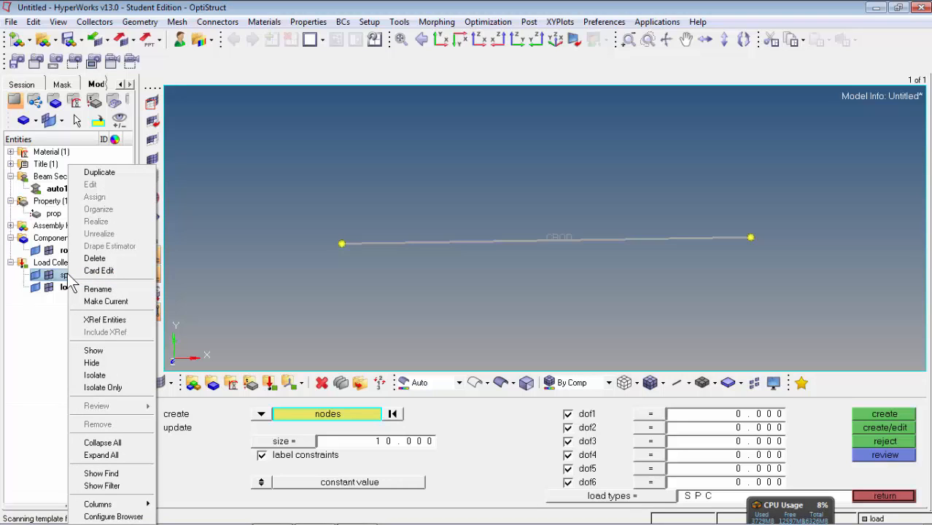
left_click(44, 347)
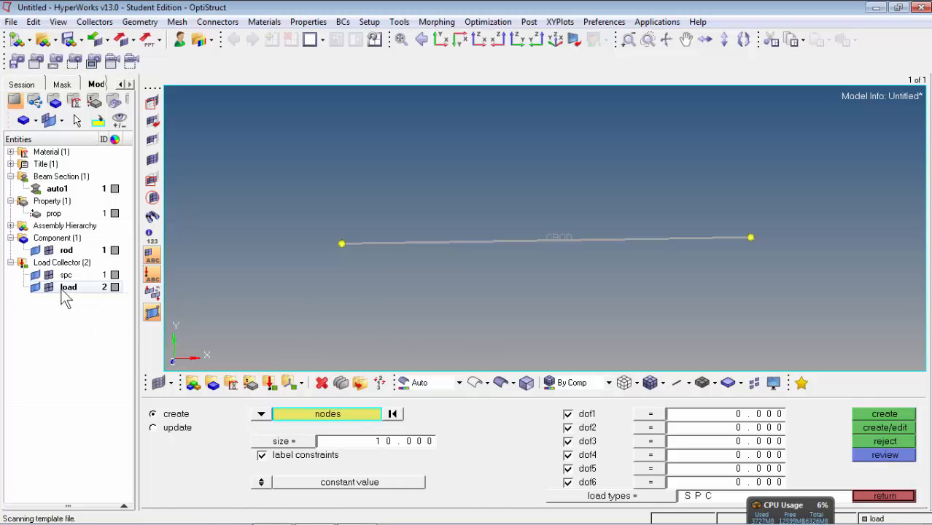
Make spc the current load collector, and constrain dof1 to dof6 with value 0 at the rod's left end node.
right_click(77, 276)
left_click(66, 275)
right_click(66, 275)
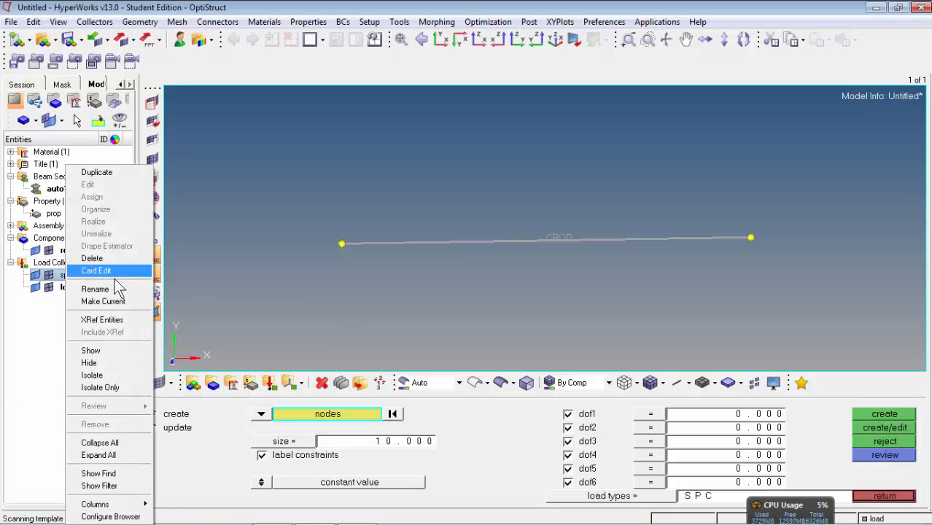
left_click(117, 302)
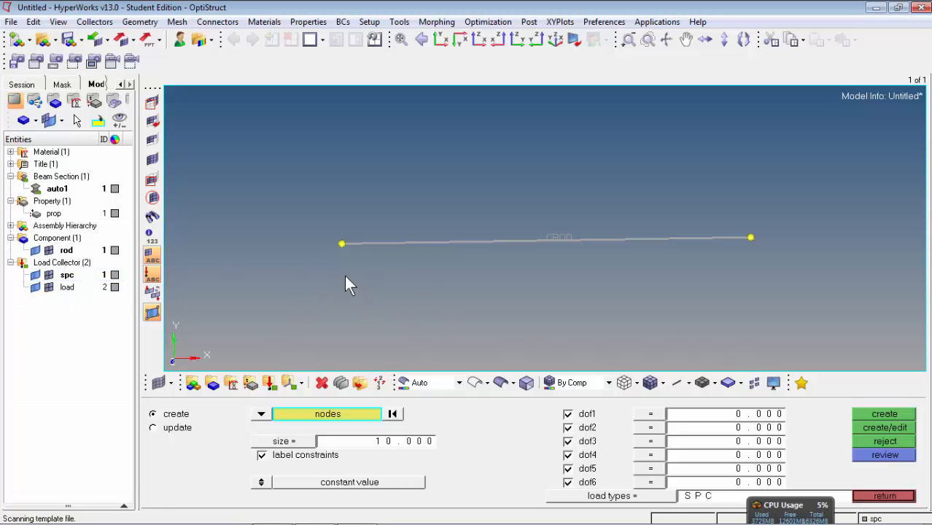
left_click(341, 245)
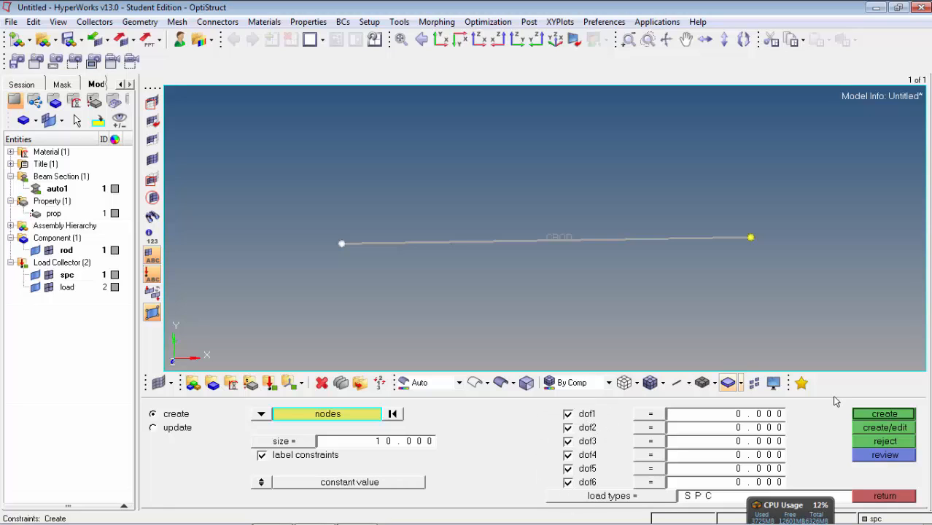
left_click(863, 414)
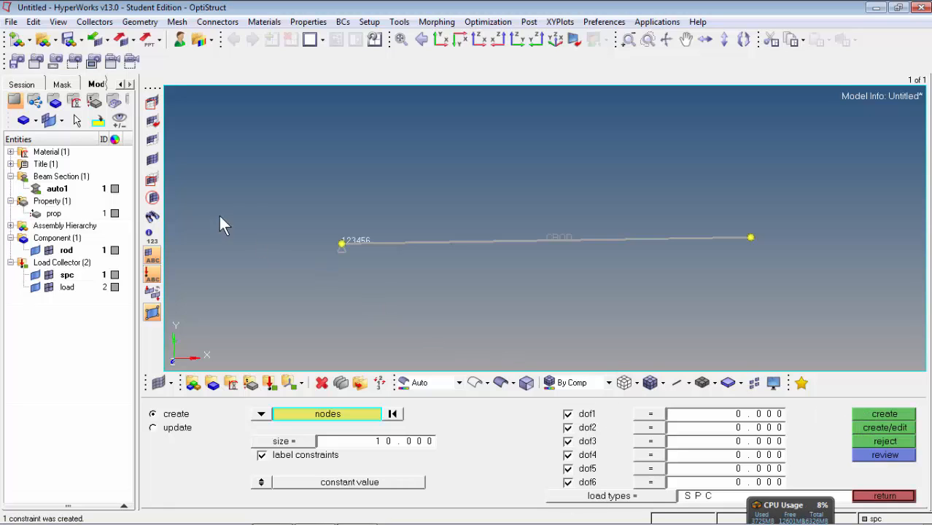
Color the spc load collector red and the load collector named load yellow, and leave constraint creation.
scroll(334, 221, "up", 2)
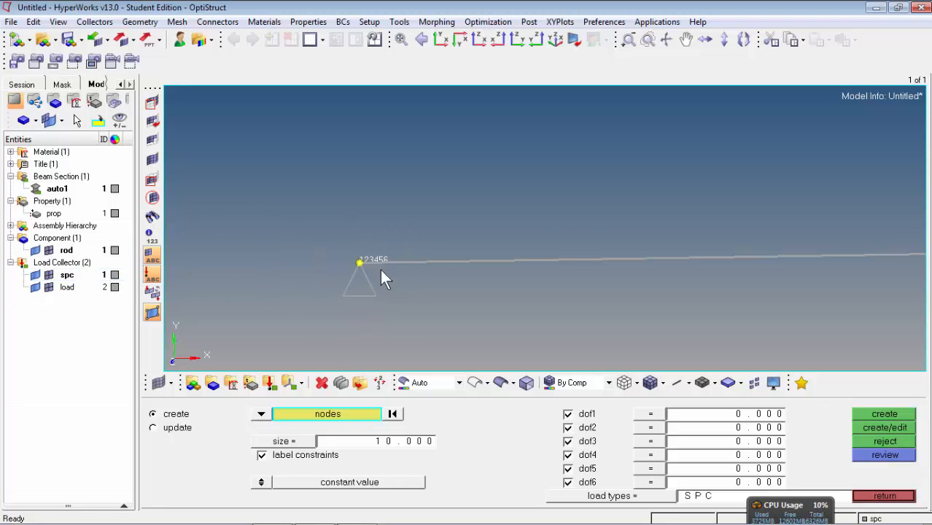
left_click(114, 275)
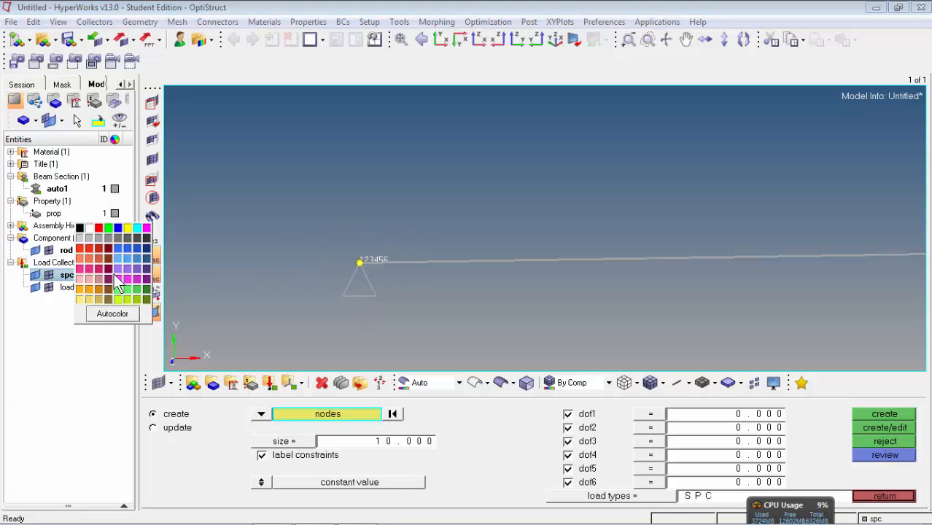
left_click(98, 229)
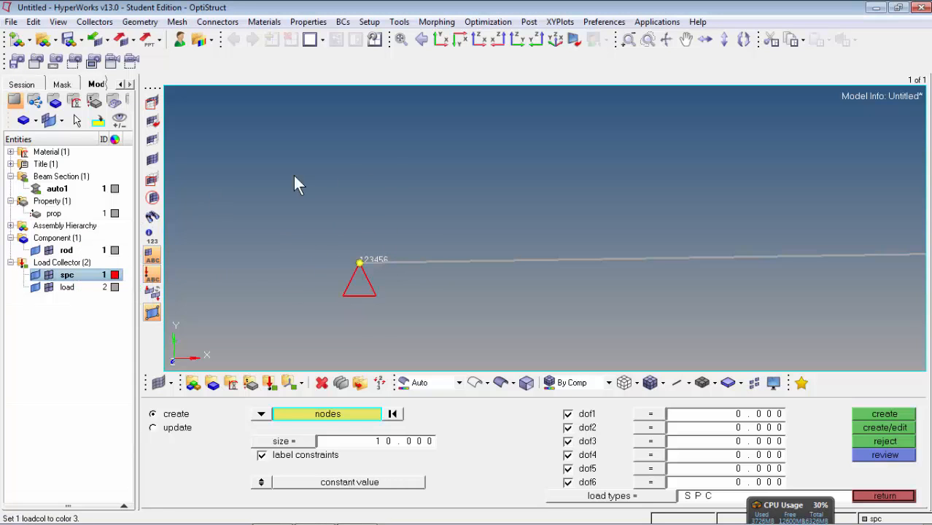
left_click(115, 286)
left_click(128, 243)
scroll(322, 228, "down", 5)
key("Escape")
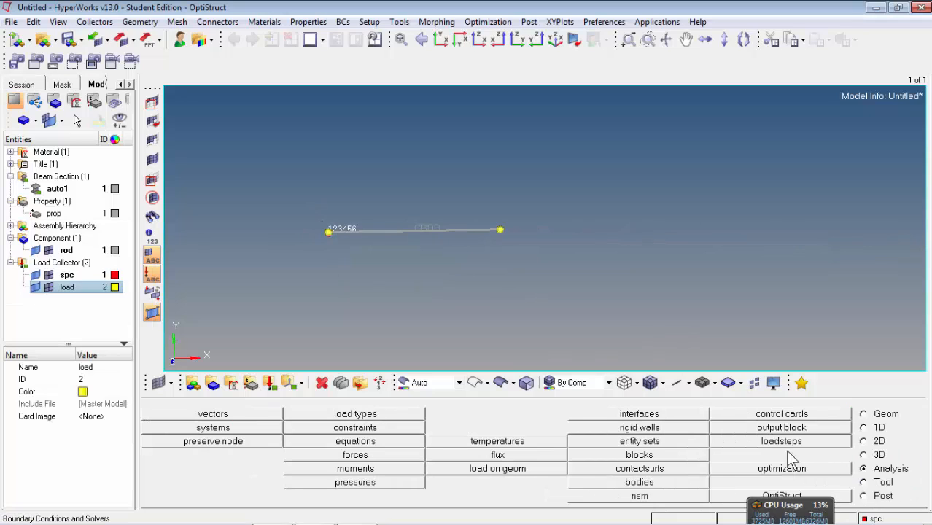
Start creating a force, with the rod's free right end node as its target.
left_click(387, 455)
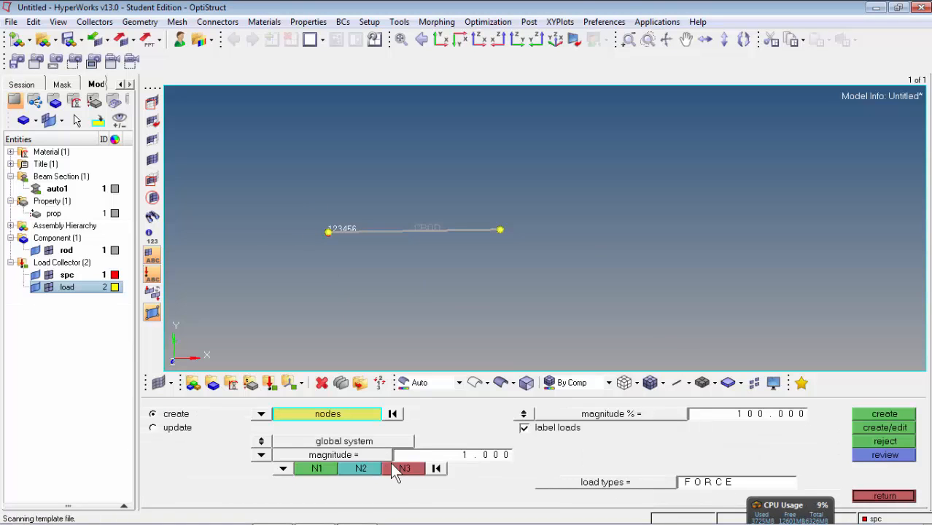
left_click(499, 229)
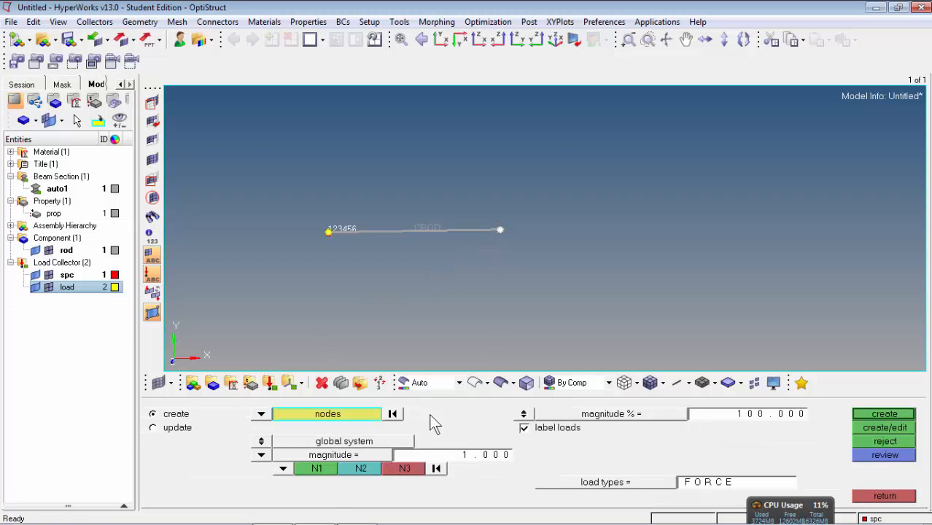
left_click(414, 455)
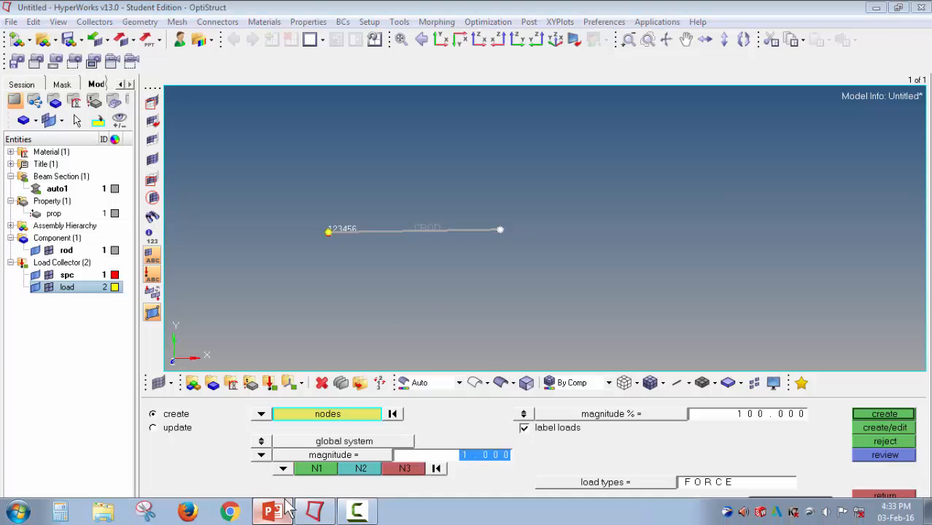
Switch to PowerPoint, check the tensile force on the Exercise 1 slide, and return to HyperWorks.
left_click(281, 512)
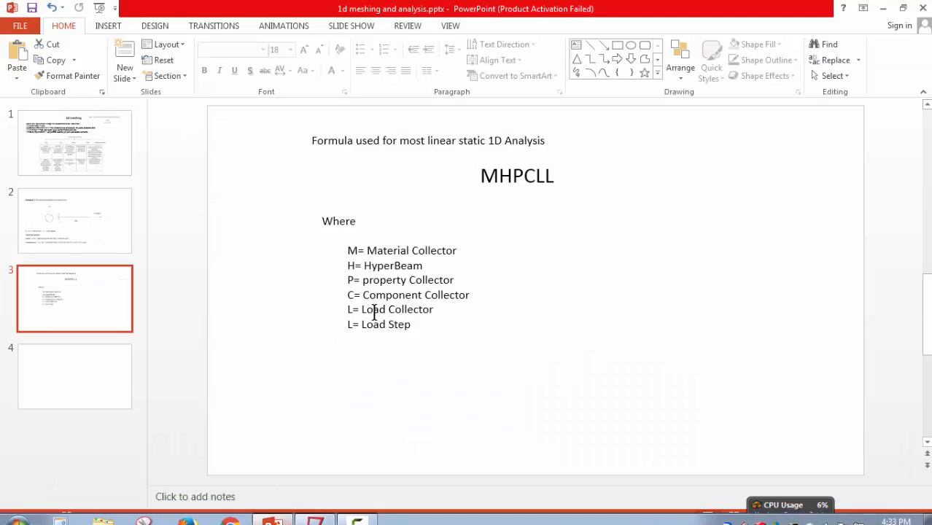
left_click(67, 216)
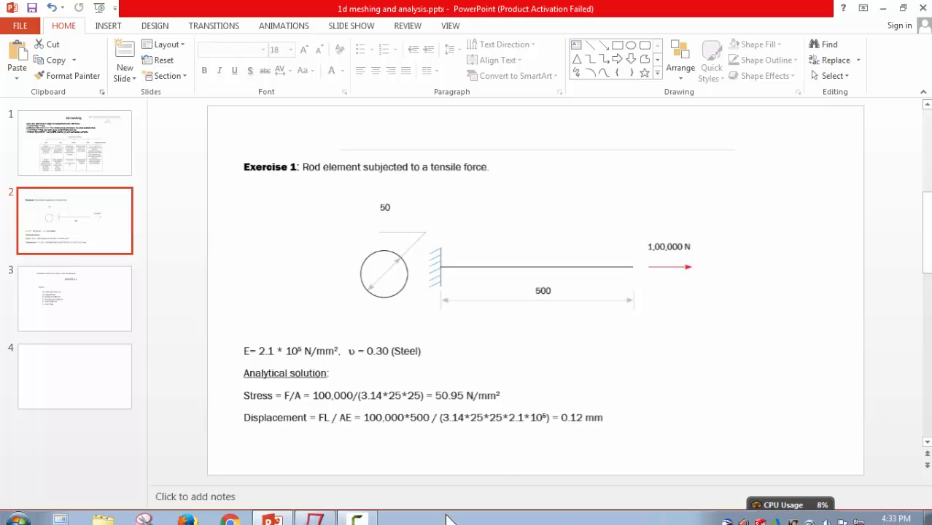
left_click(315, 521)
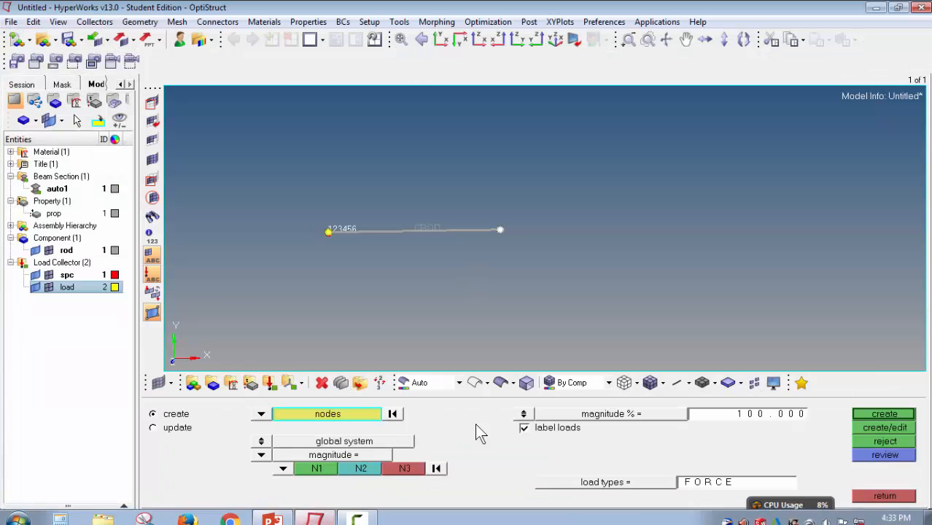
Define the force by constant components in the global system, with an x component of 100000.
left_click(262, 456)
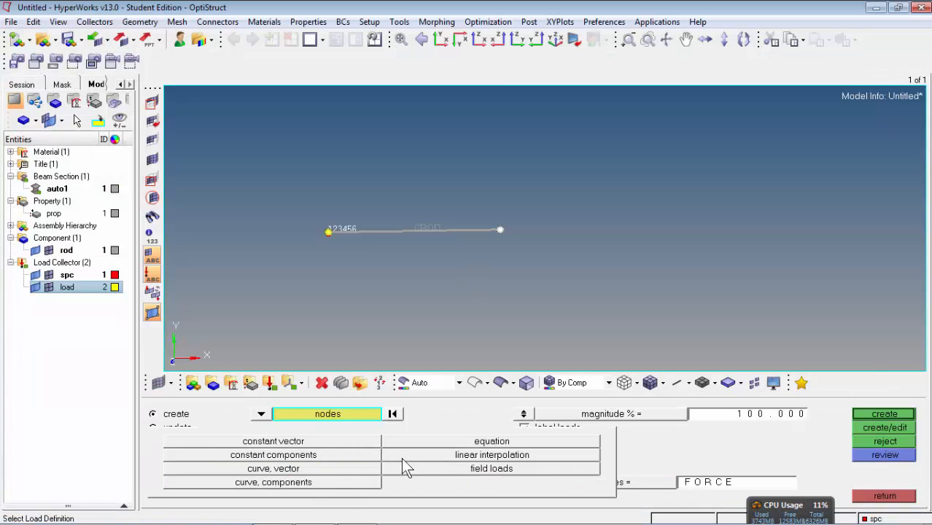
left_click(345, 455)
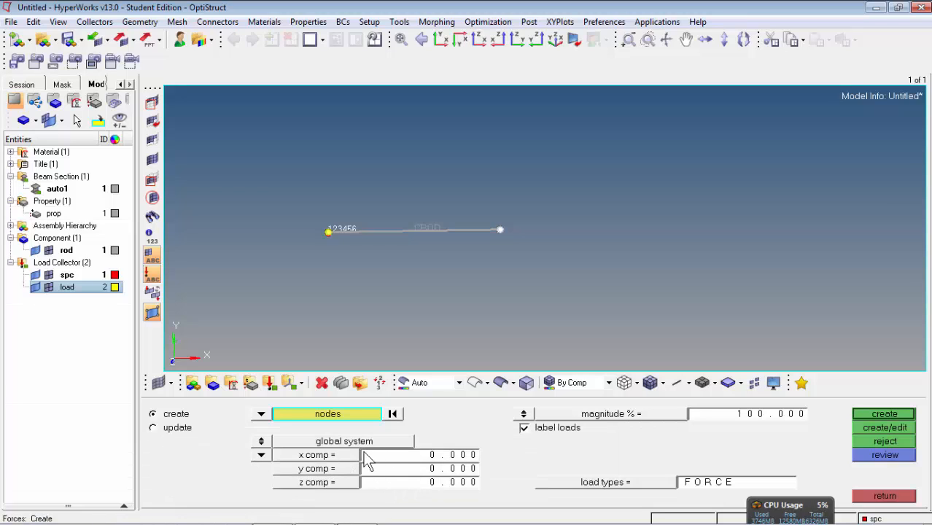
left_click(426, 457)
type("10000")
key("Return")
left_click_drag(483, 200, 469, 267, "ctrl")
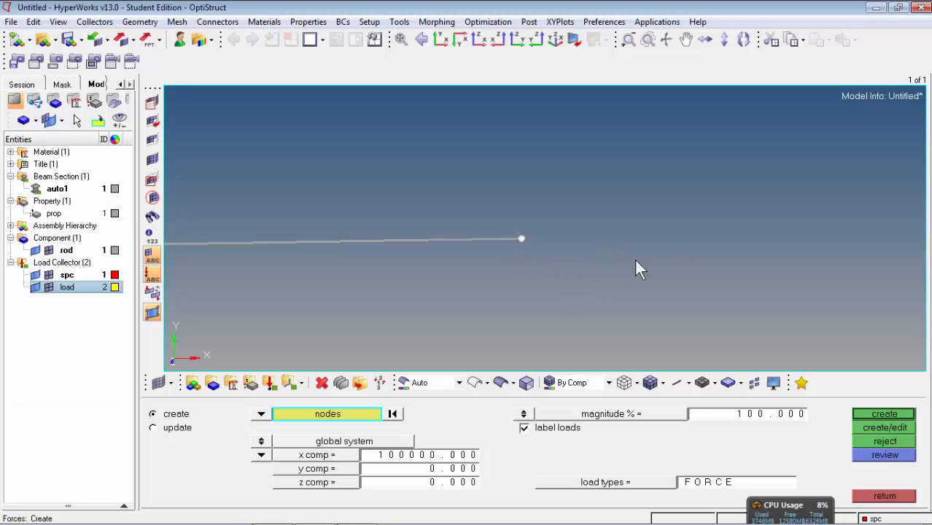
Set the load display magnitude to 10% and create the force at the rod's free right end node.
left_click(743, 413)
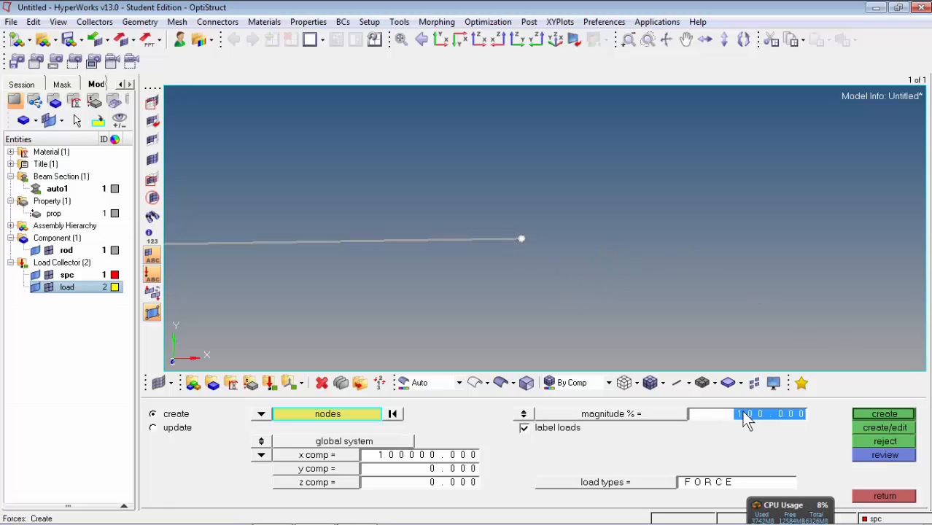
type("10")
key("Return")
left_click(858, 421)
scroll(739, 277, "down", 4)
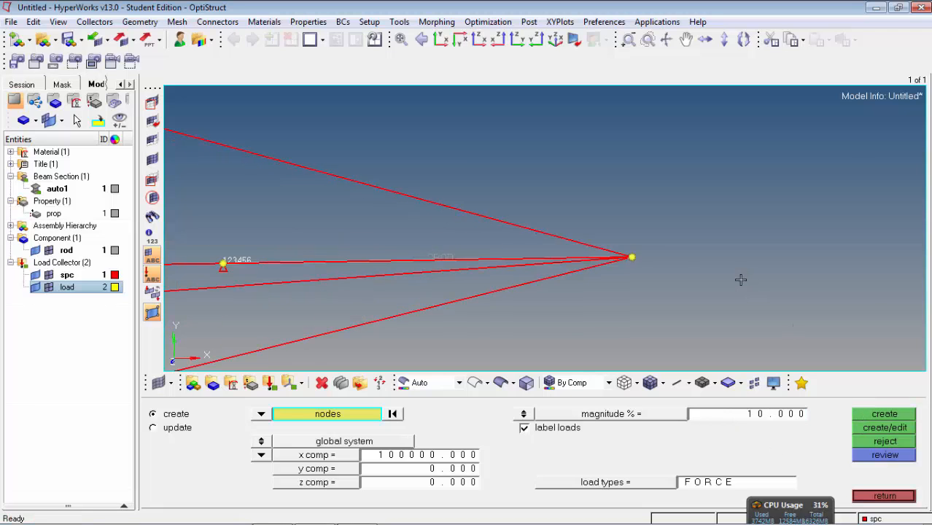
scroll(741, 279, "up", 6)
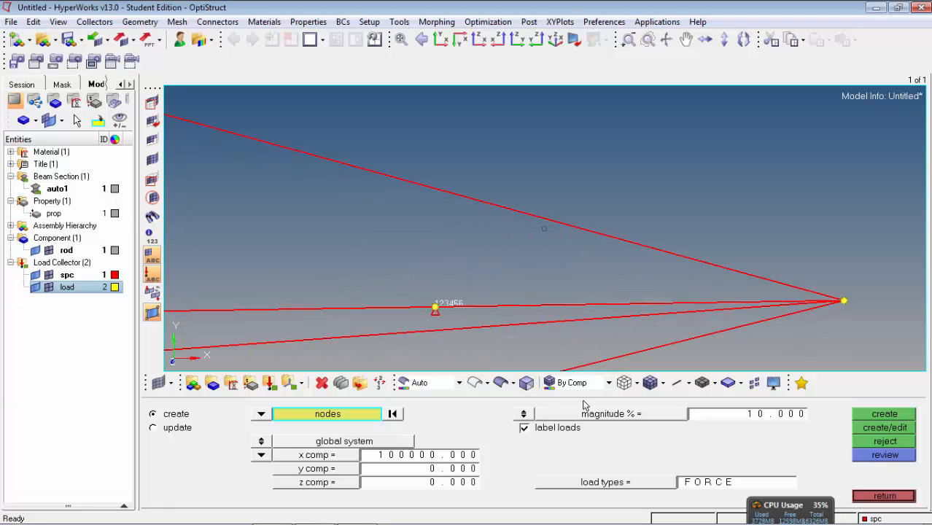
Reduce the force arrow's display magnitude to 1% and finally to 0.1%, and leave force creation.
double_click(747, 414)
type("1")
key("Return")
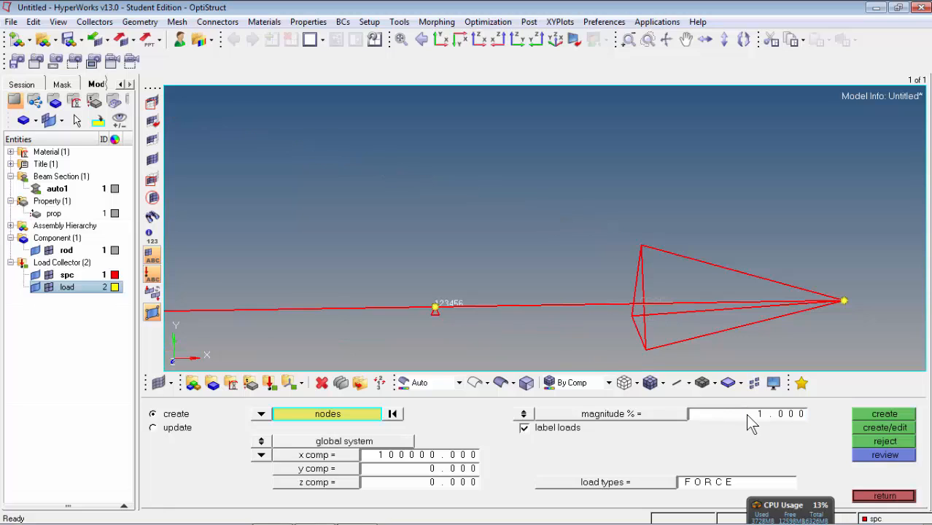
double_click(753, 414)
type("0.1")
key("Return")
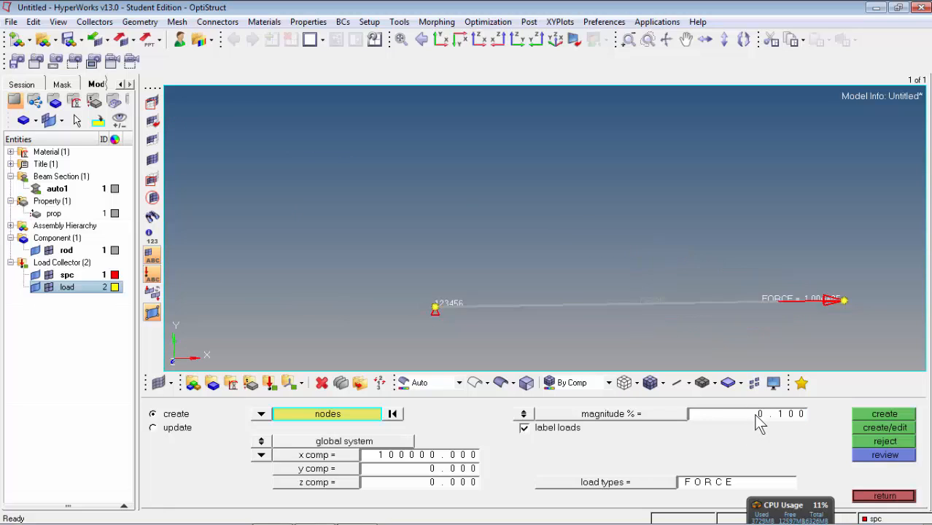
left_click(884, 496)
scroll(832, 305, "up", 3)
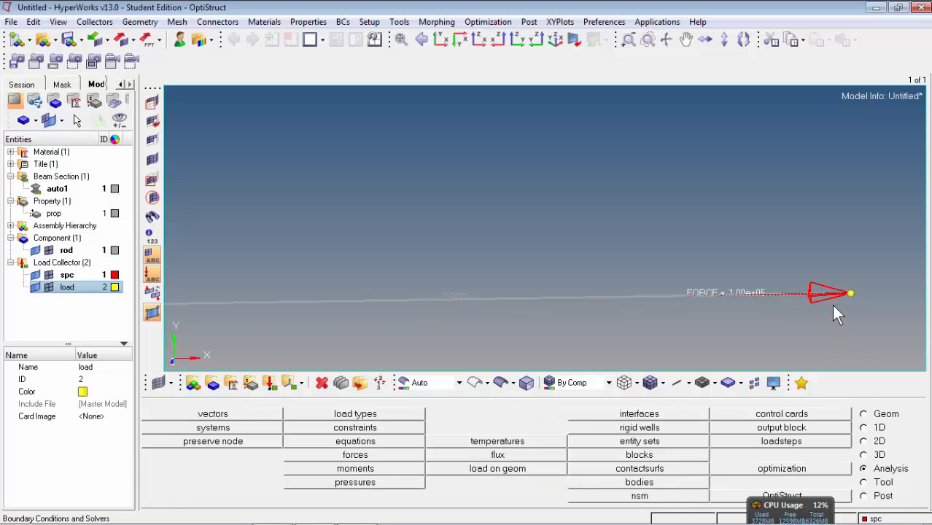
scroll(680, 289, "up", 4)
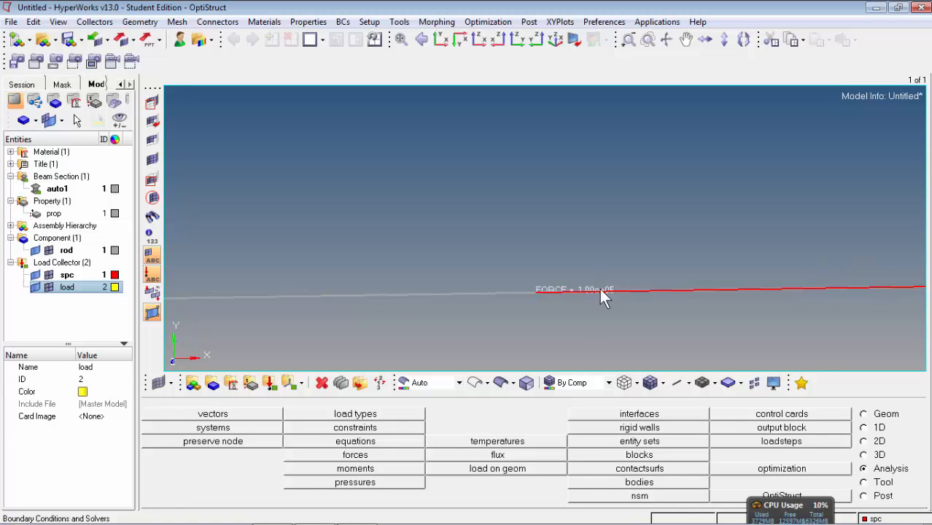
scroll(648, 241, "down", 5)
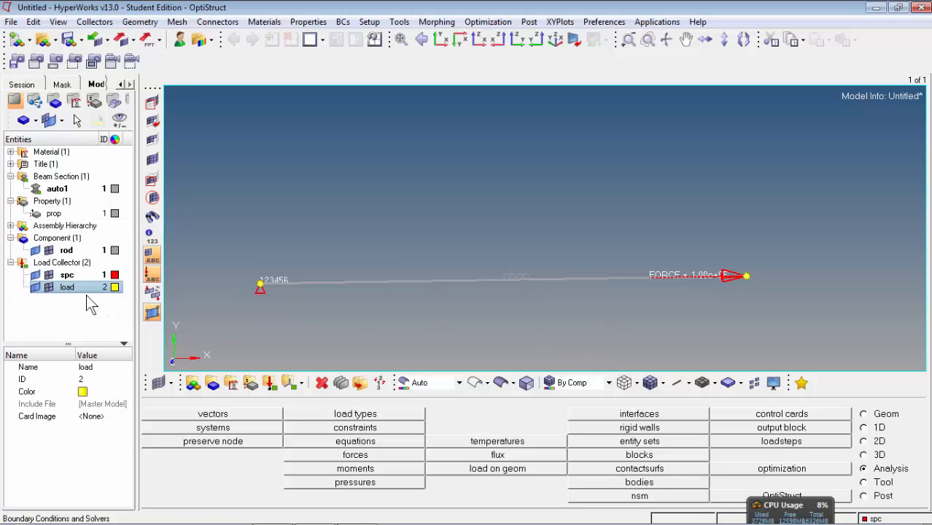
Organize the force at the rod's right end by moving it into the load collector named load.
left_click(74, 318)
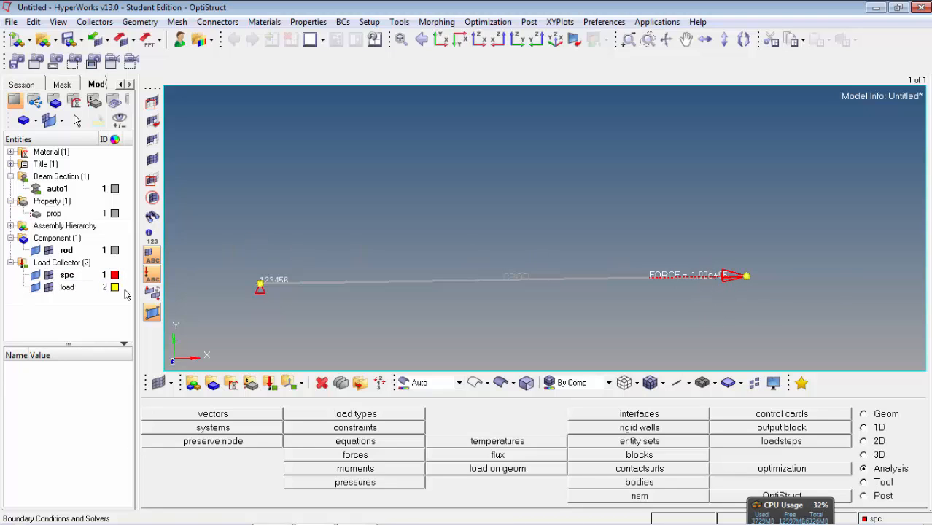
left_click(864, 482)
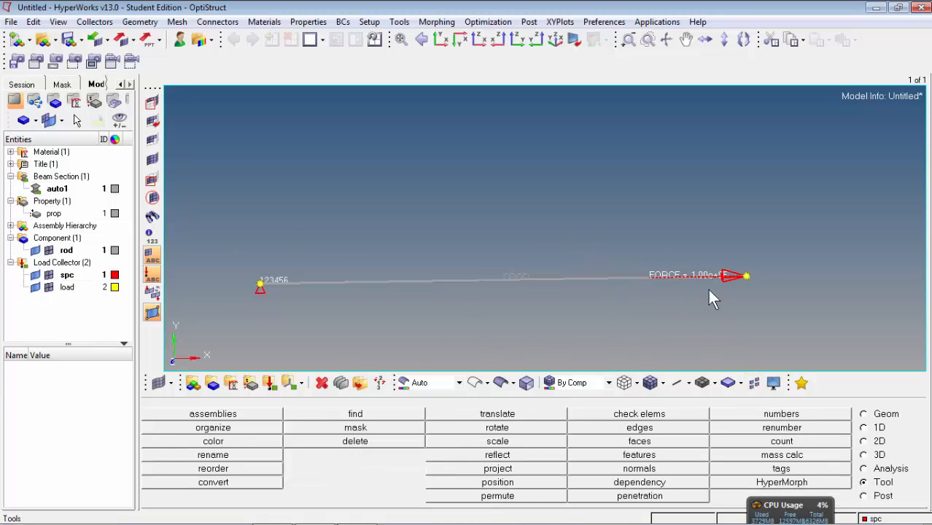
left_click(263, 429)
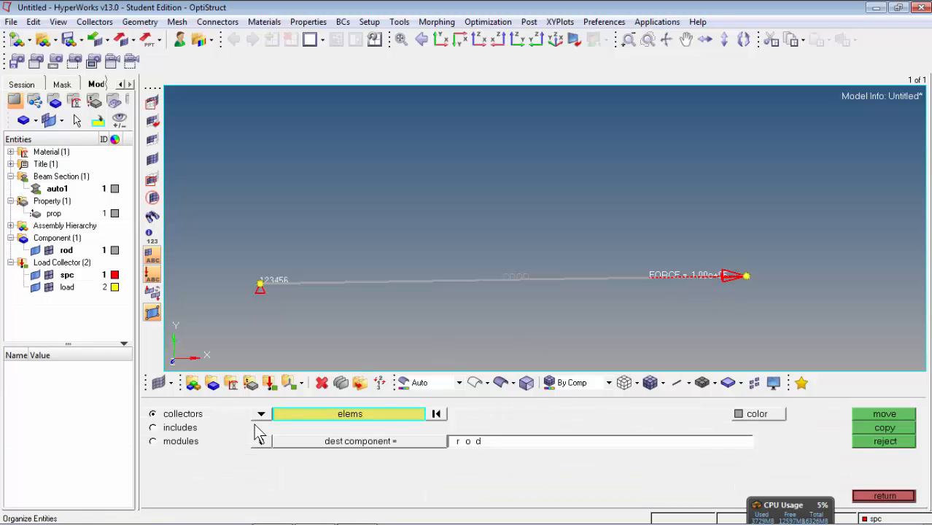
left_click(261, 414)
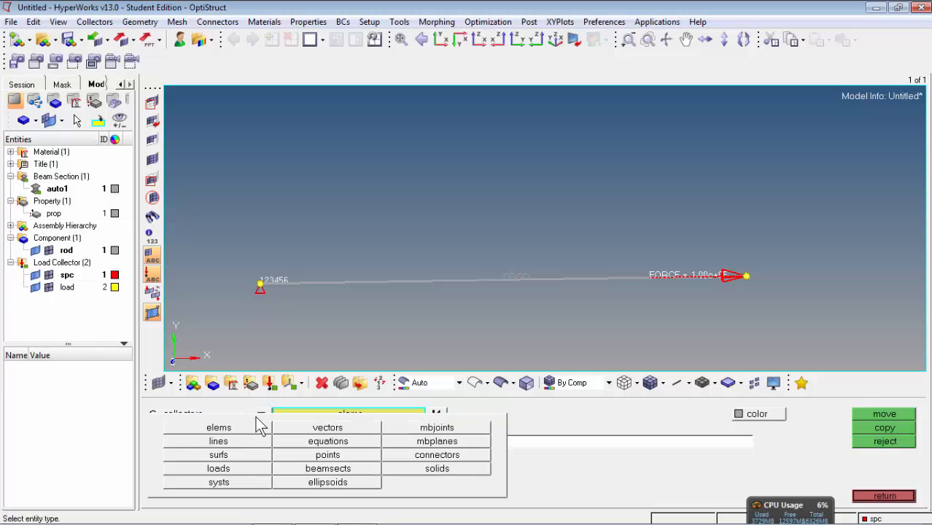
left_click(245, 472)
left_click(734, 273)
left_click(389, 444)
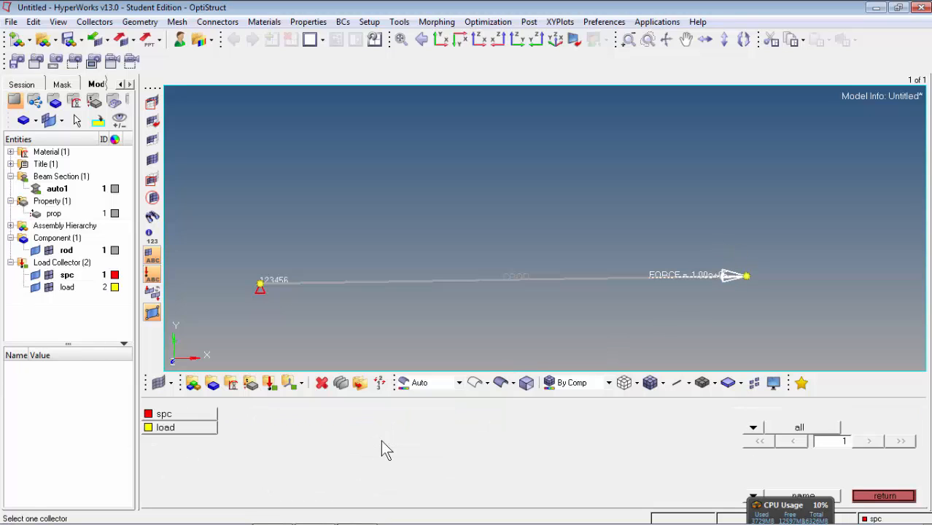
left_click(181, 429)
left_click(882, 414)
left_click(884, 496)
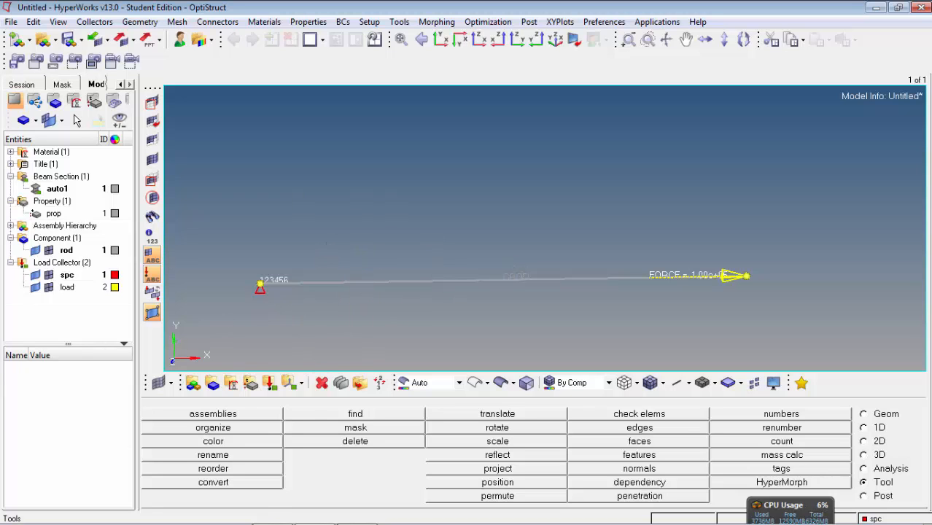
Switch to PowerPoint, check the MHPCLL formula slide for the remaining analysis stage, and return to HyperWorks.
left_click(272, 511)
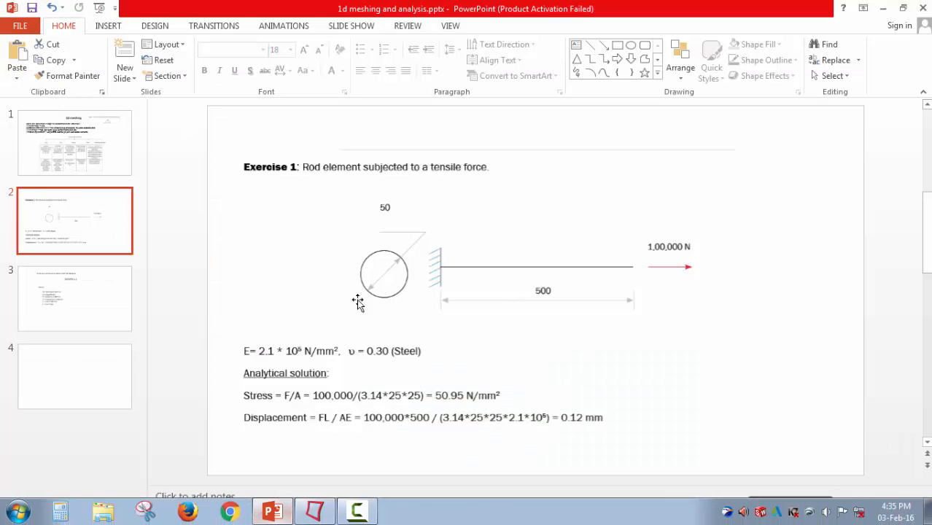
left_click(124, 324)
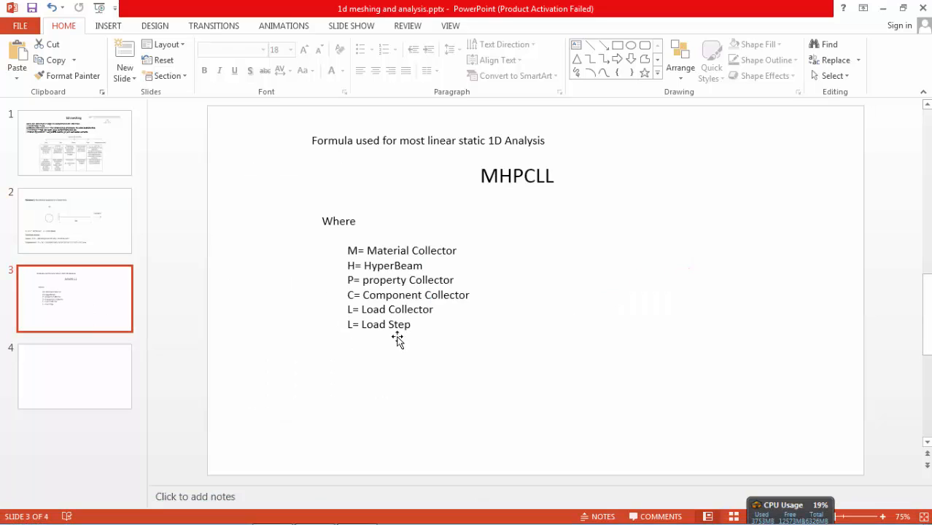
left_click(314, 511)
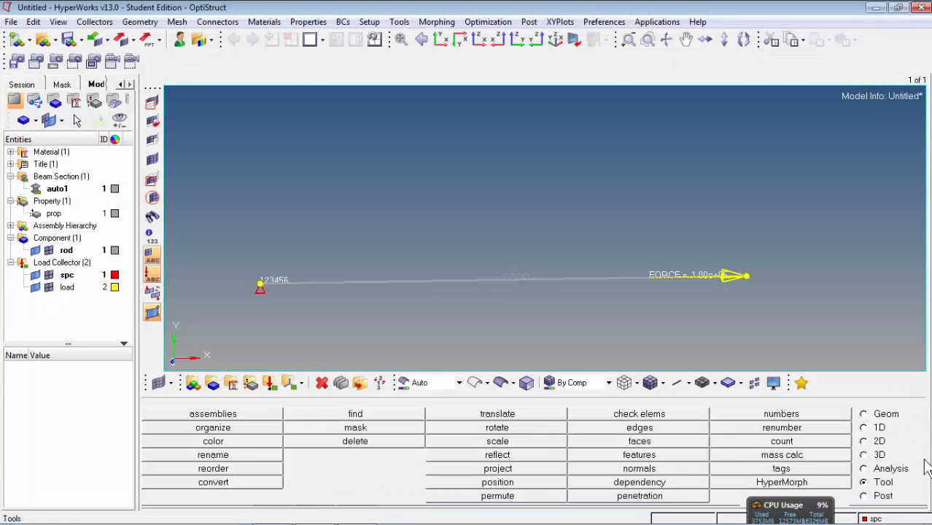
Start a load step of type linear static and name it "1d rod problem".
left_click(890, 470)
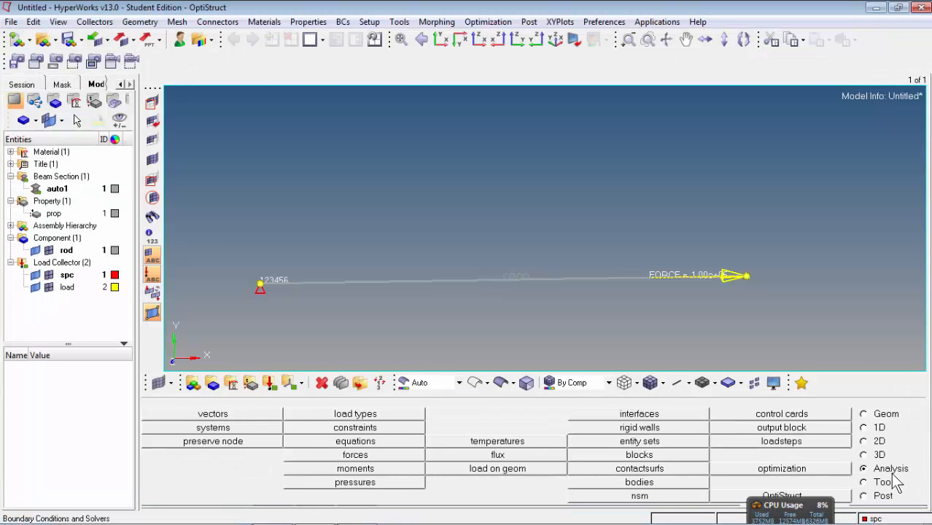
left_click(821, 444)
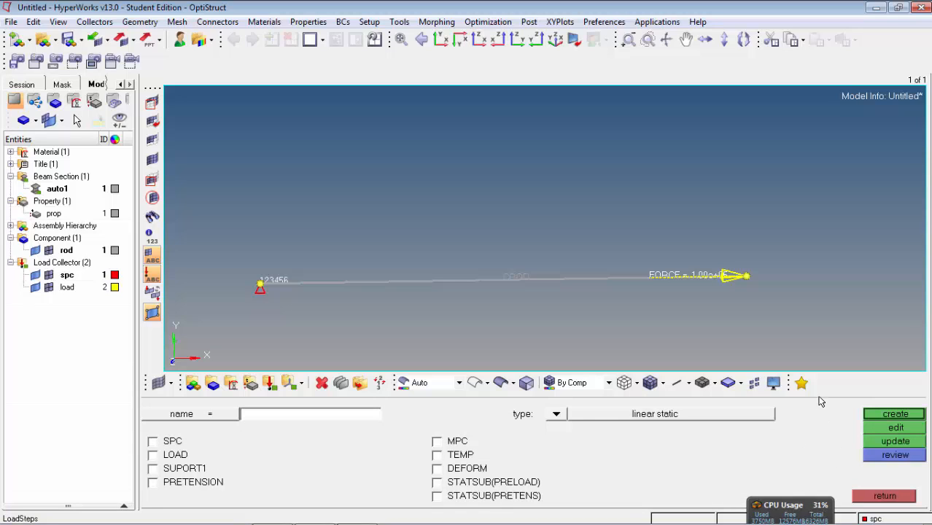
left_click(557, 417)
left_click(362, 415)
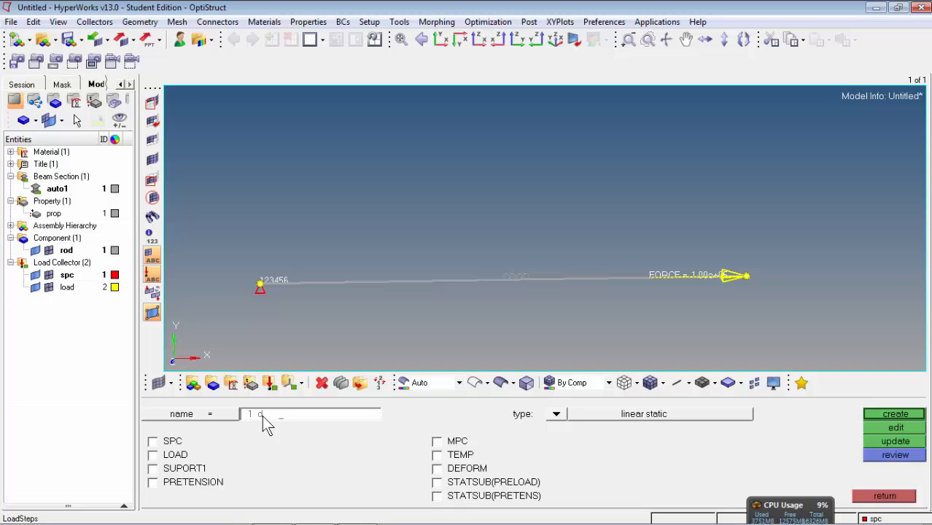
type("rod problem")
Assign the spc collector as SPC and the load collector as LOAD, create the load step, and show it in the model tree.
left_click(172, 442)
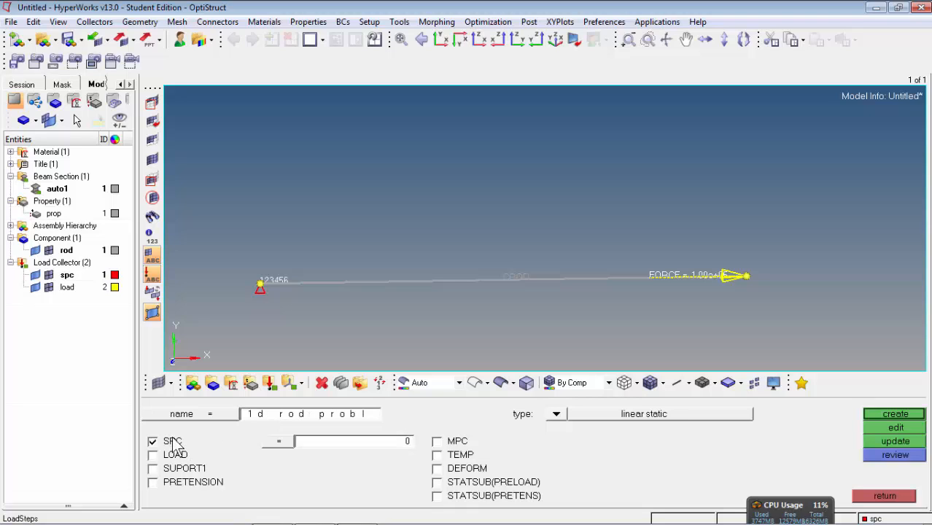
left_click(285, 441)
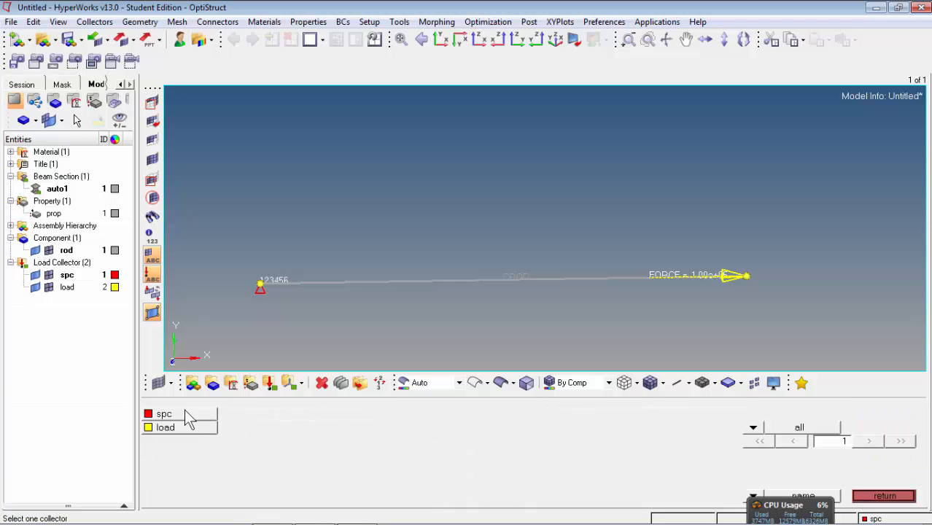
left_click(188, 414)
left_click(152, 456)
left_click(291, 457)
left_click(200, 427)
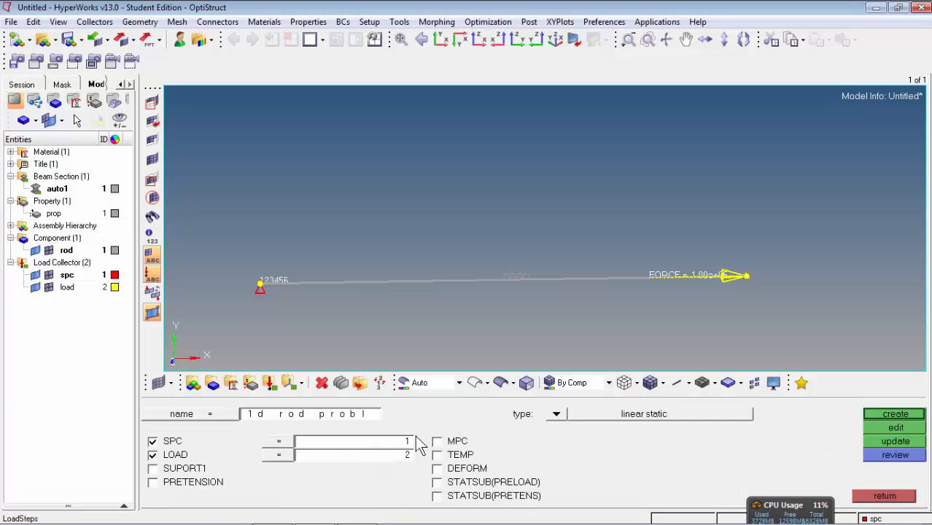
left_click(903, 414)
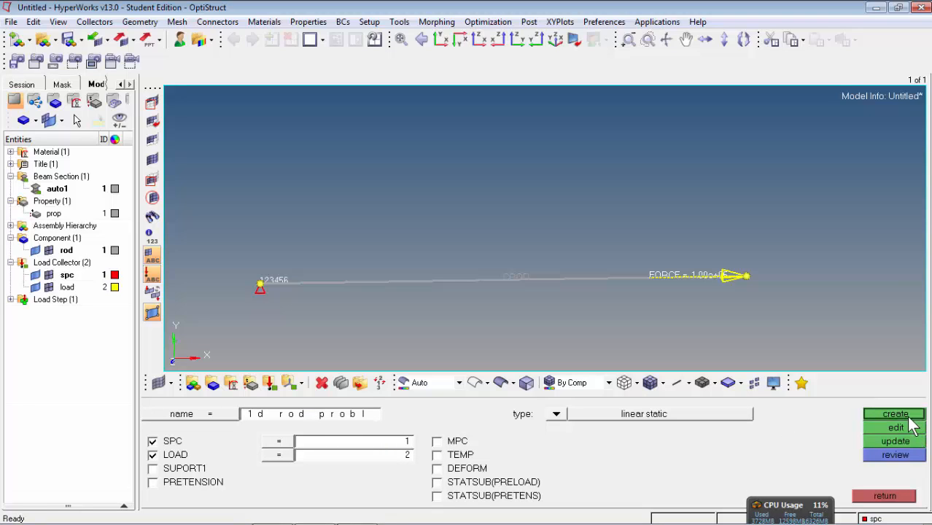
left_click(9, 299)
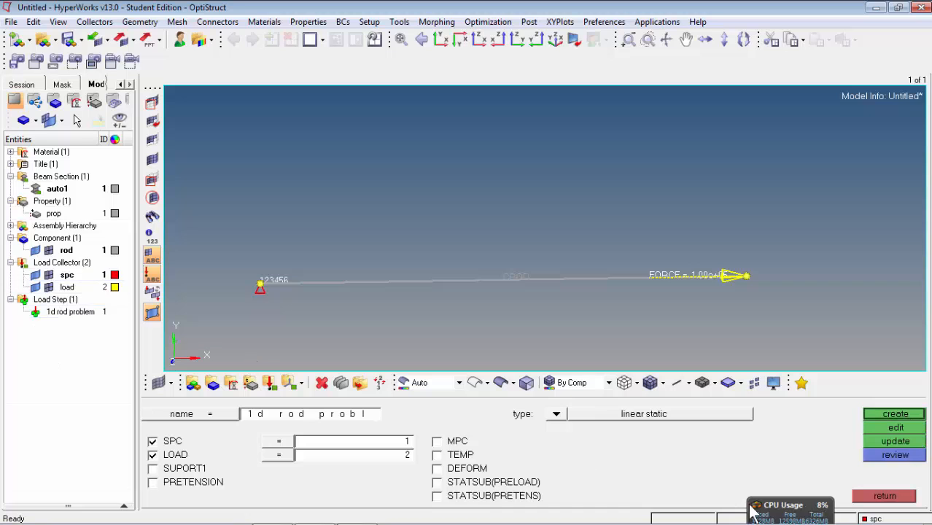
left_click(871, 497)
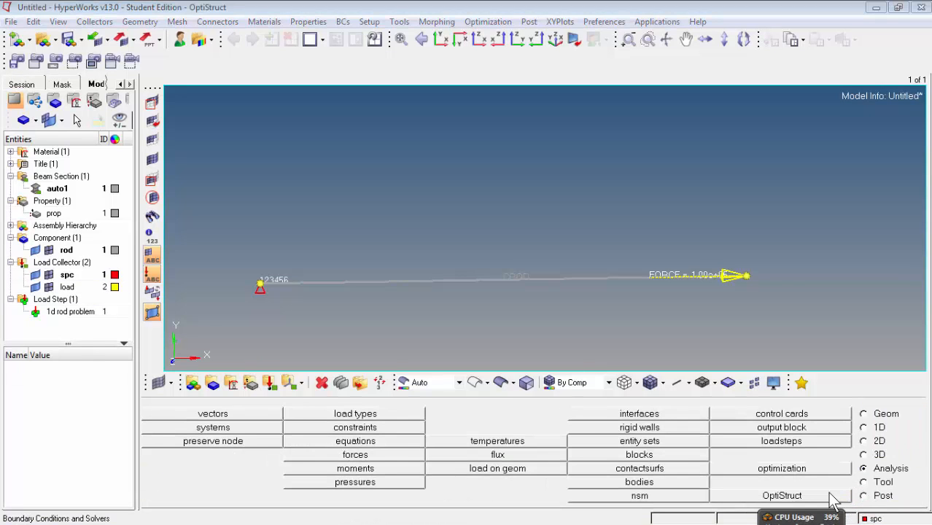
Set up an OptiStruct run of HM25.fem with the run option analysis.
left_click(834, 501)
left_click(865, 496)
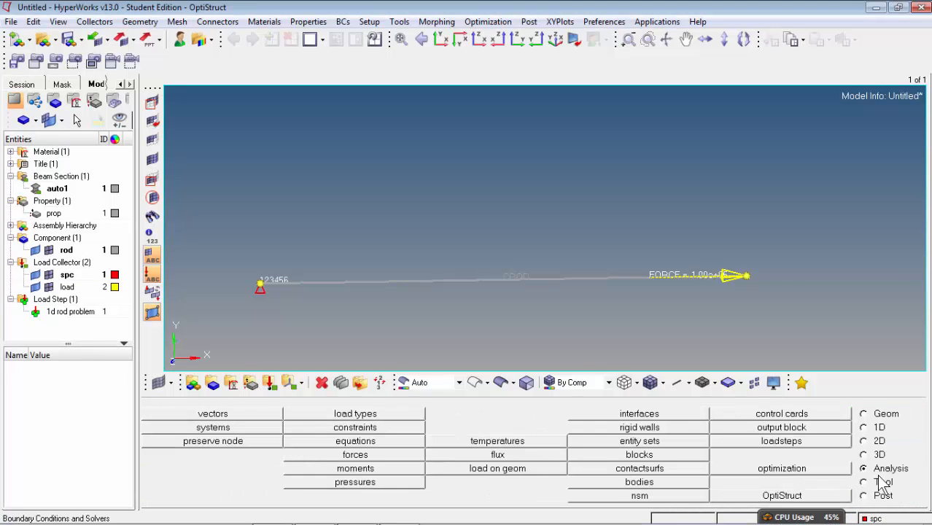
left_click(825, 499)
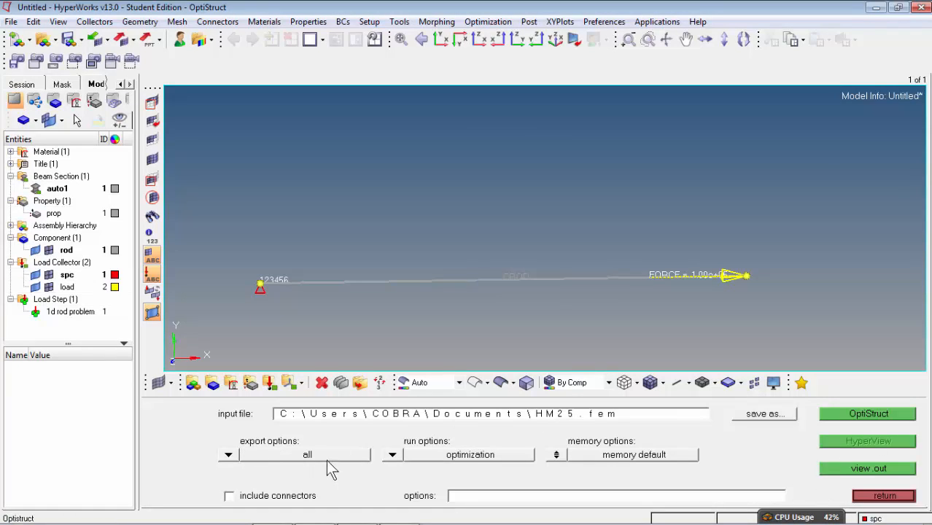
left_click(394, 454)
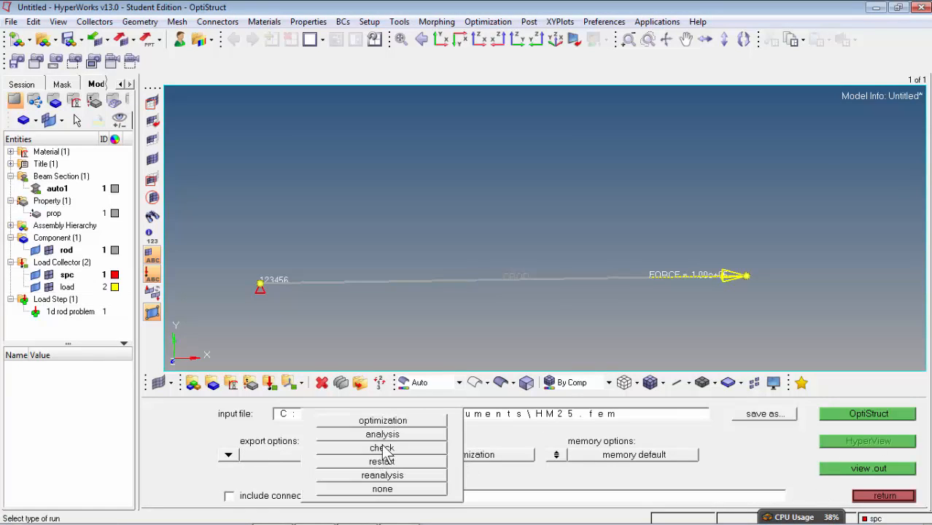
left_click(384, 435)
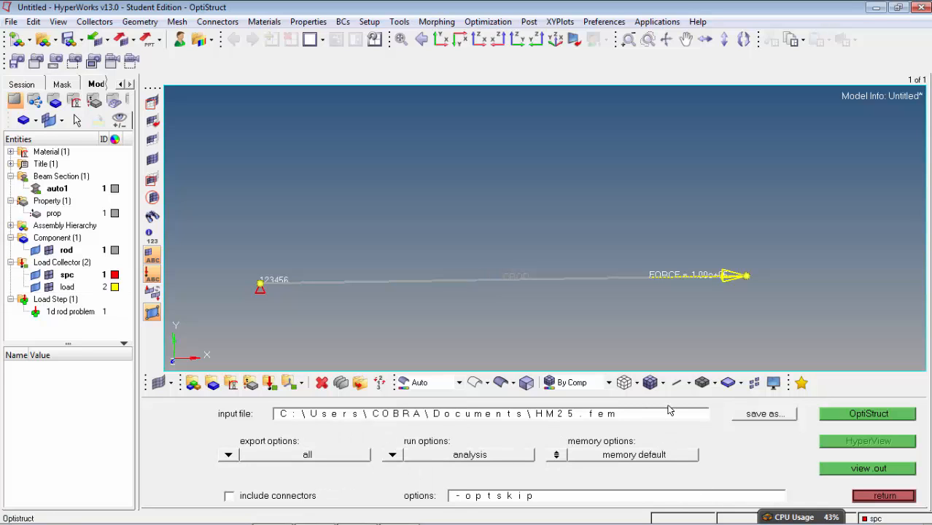
left_click(702, 462)
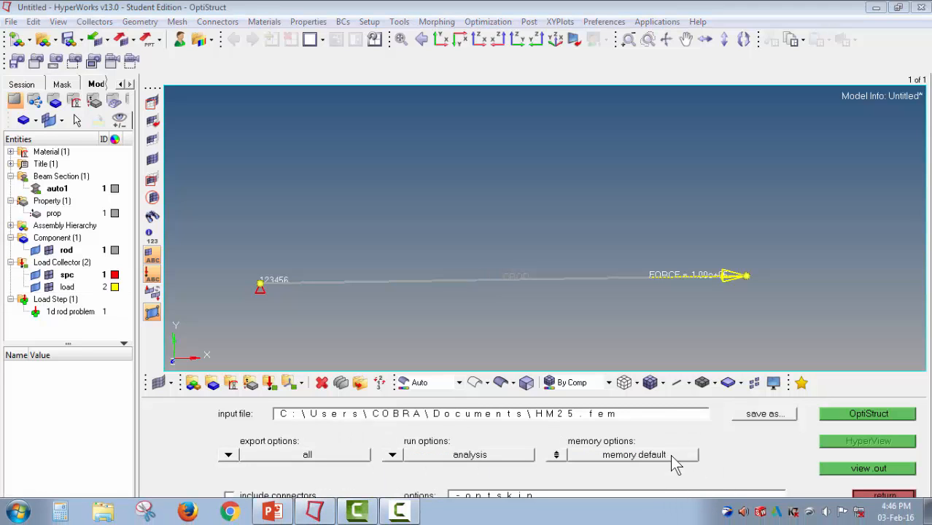
Solve the model with OptiStruct, overwriting the existing HM25.fem, and close the solver view once the job is completed.
left_click(849, 414)
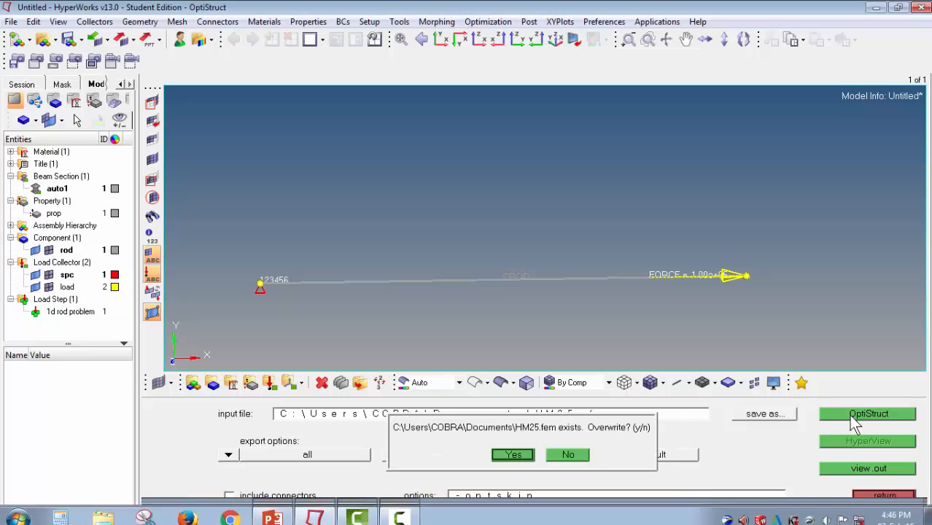
left_click(509, 456)
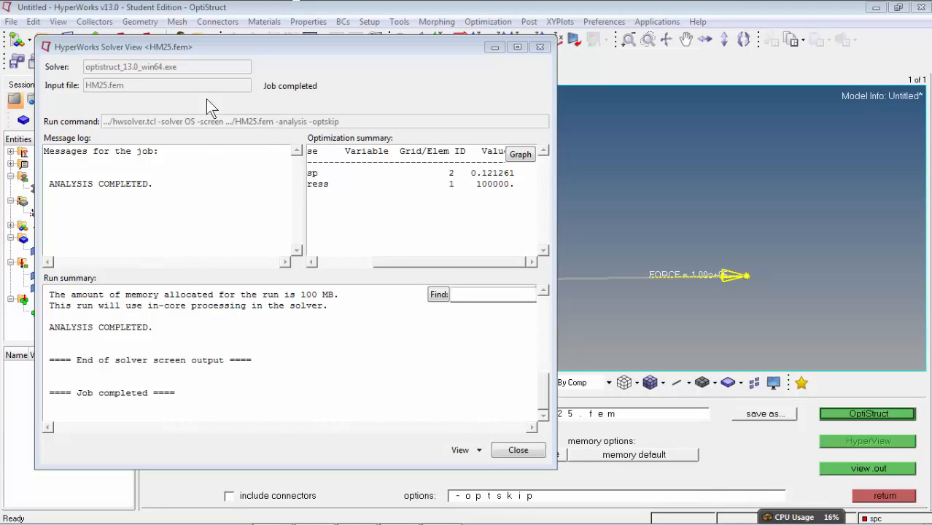
left_click(512, 448)
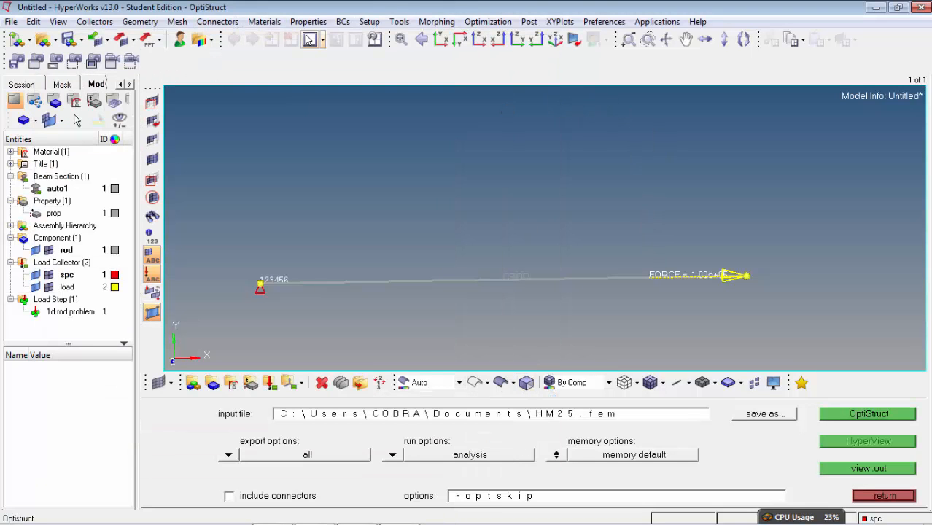
Split the page into two side-by-side windows and activate the empty window for loading results.
left_click(325, 41)
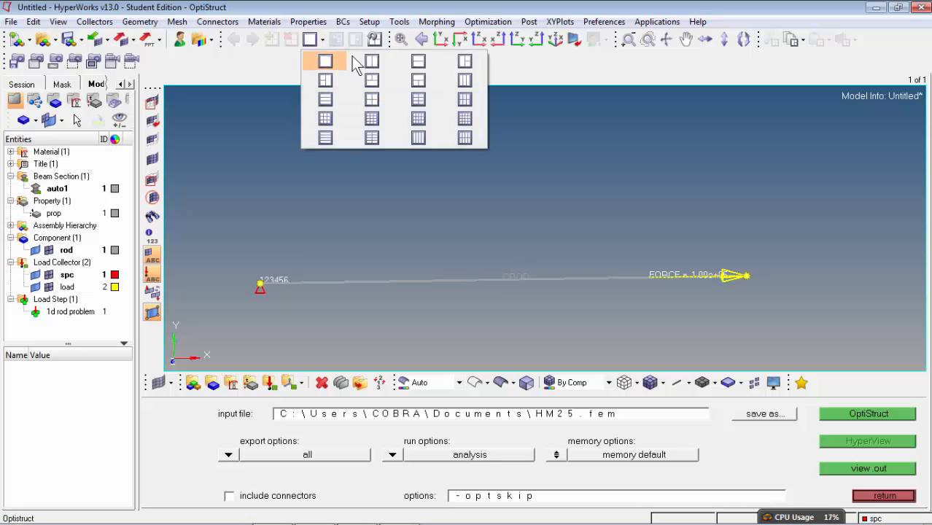
left_click(365, 63)
left_click(712, 191)
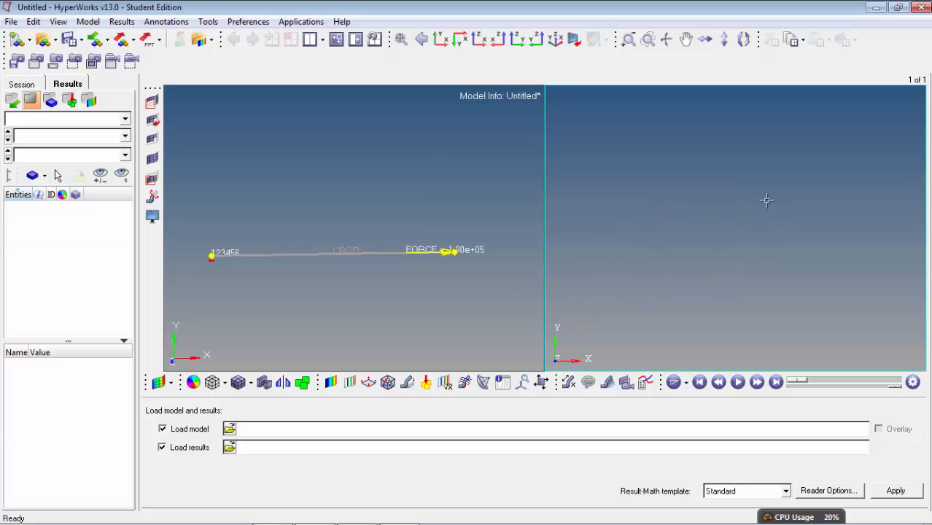
left_click(229, 429)
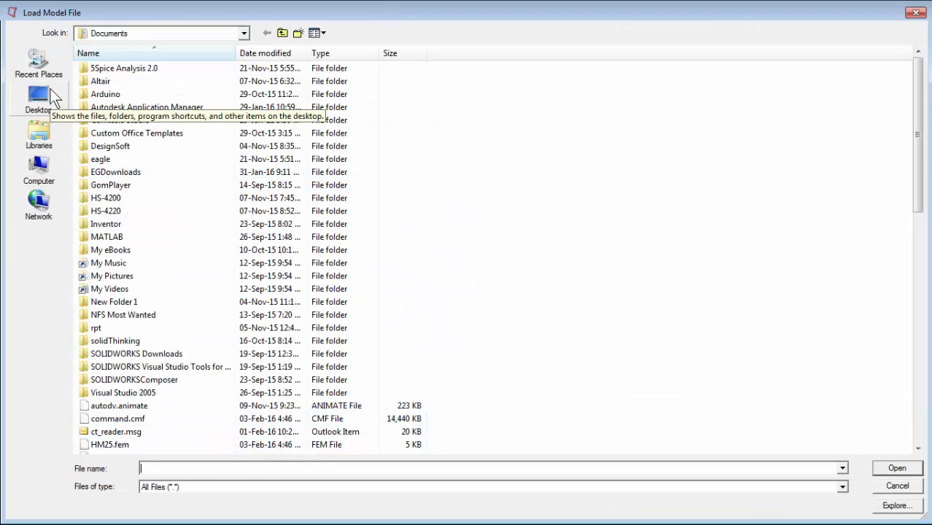
left_click(42, 135)
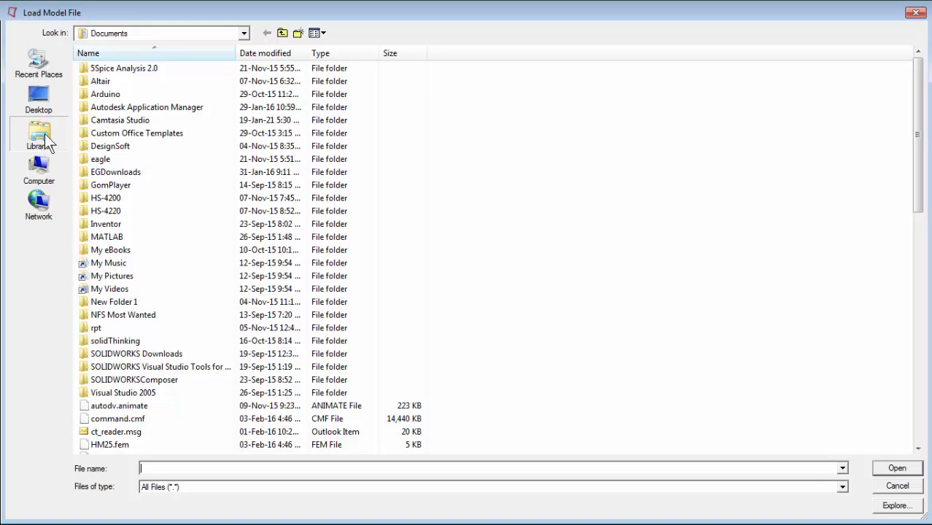
double_click(138, 71)
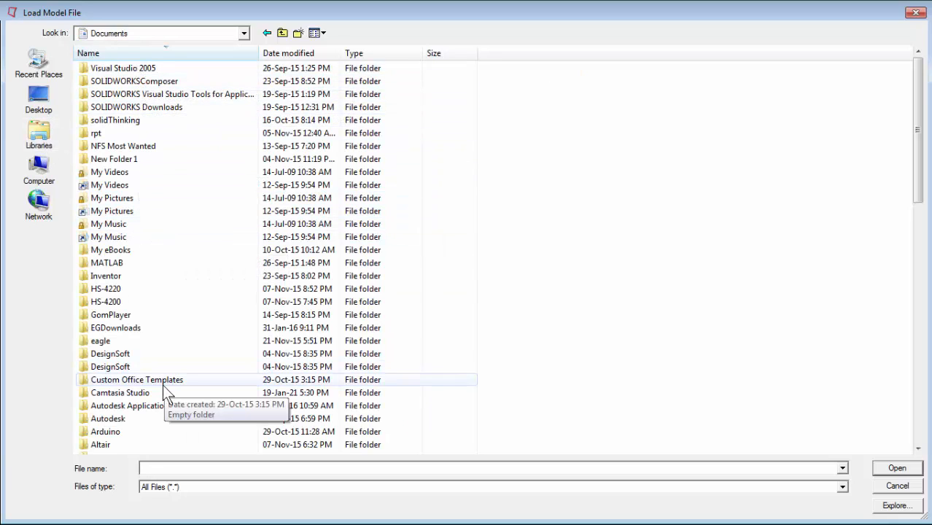
double_click(107, 445)
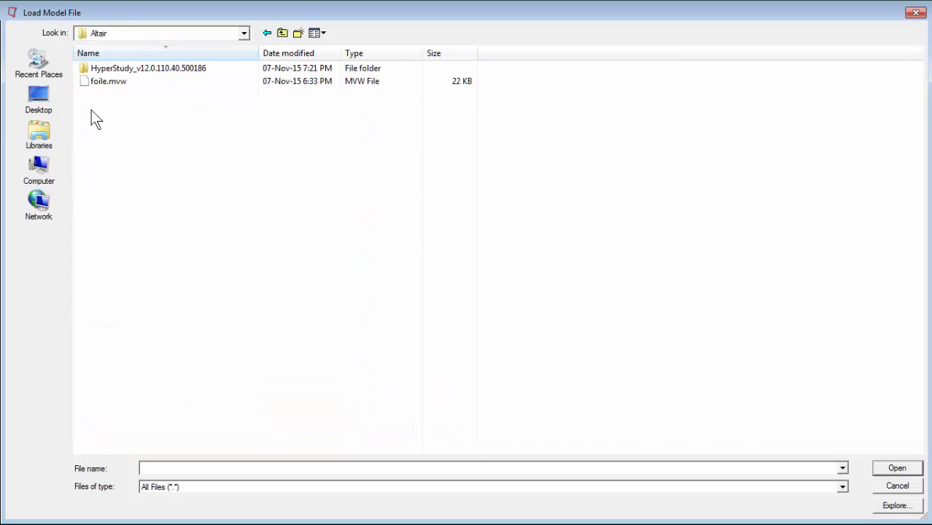
left_click(280, 34)
left_click(198, 276)
scroll(198, 270, "down", 3)
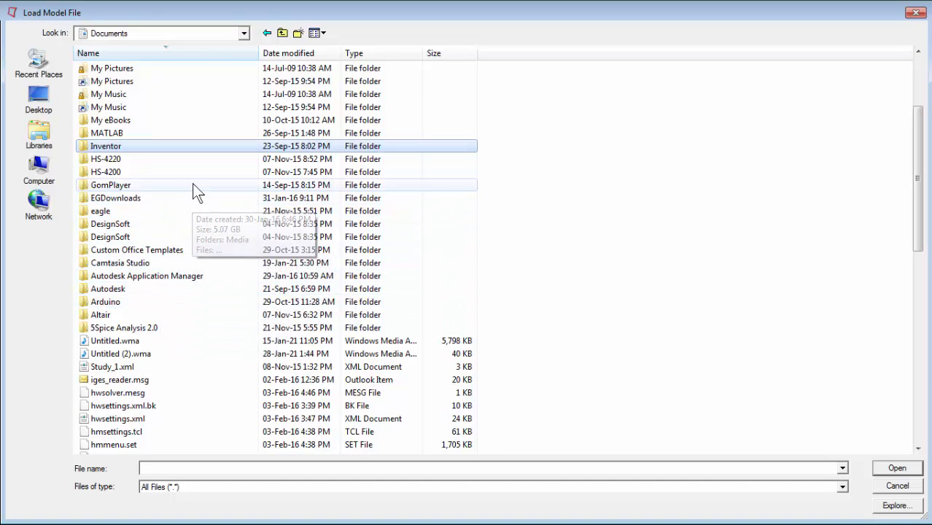
left_click(916, 13)
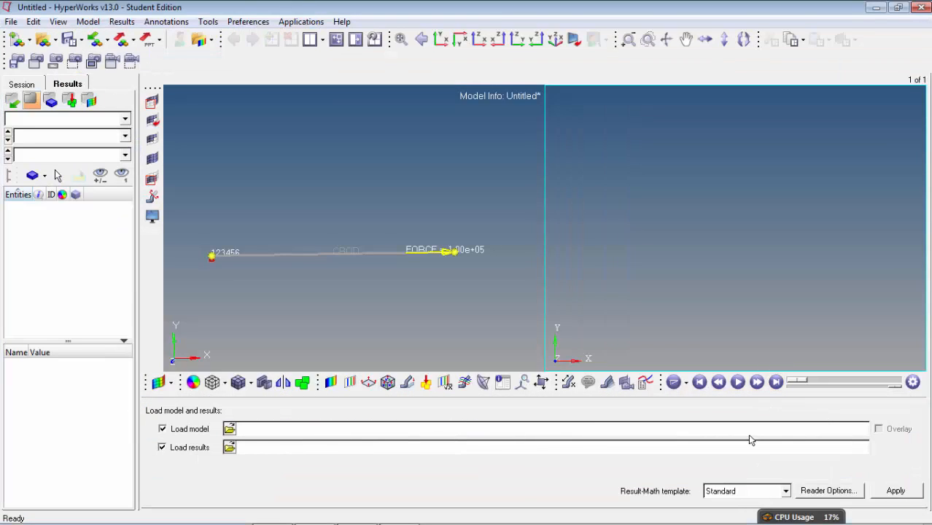
Load HM25.h3d from the Documents folder as model and results in the empty window, filtering files by Hyper3D Reader (*.h3d).
left_click(322, 227)
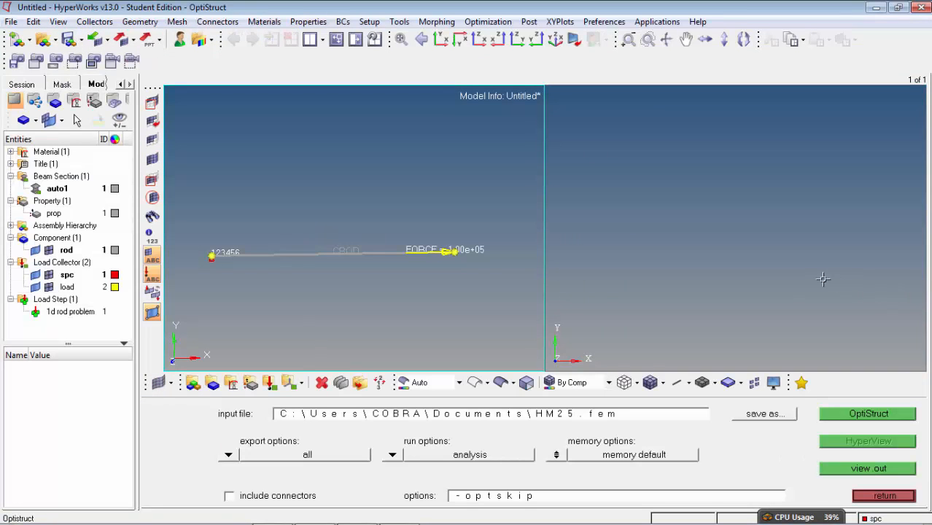
left_click(818, 306)
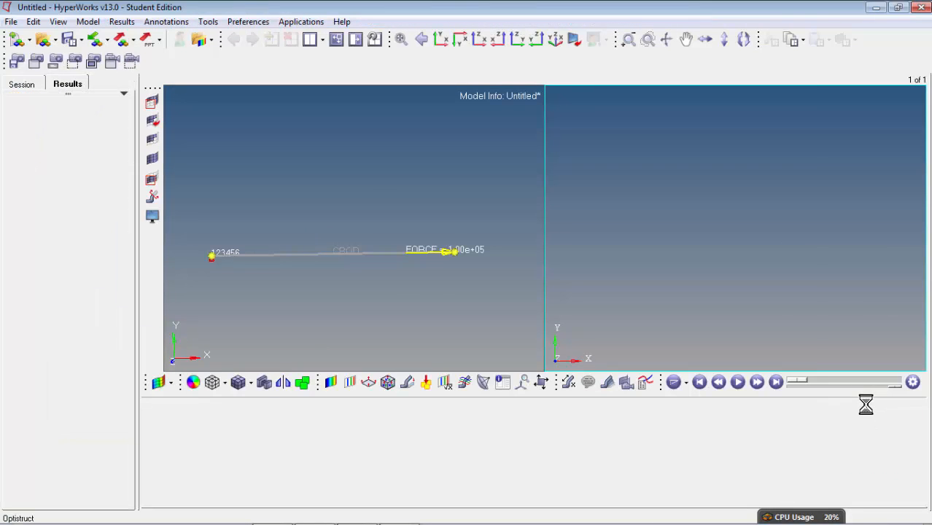
left_click(230, 429)
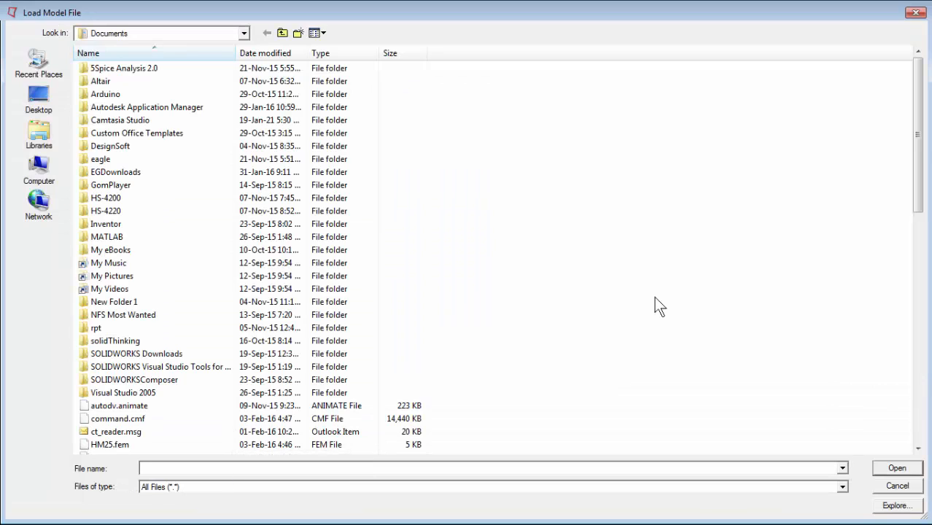
scroll(655, 305, "down", 7)
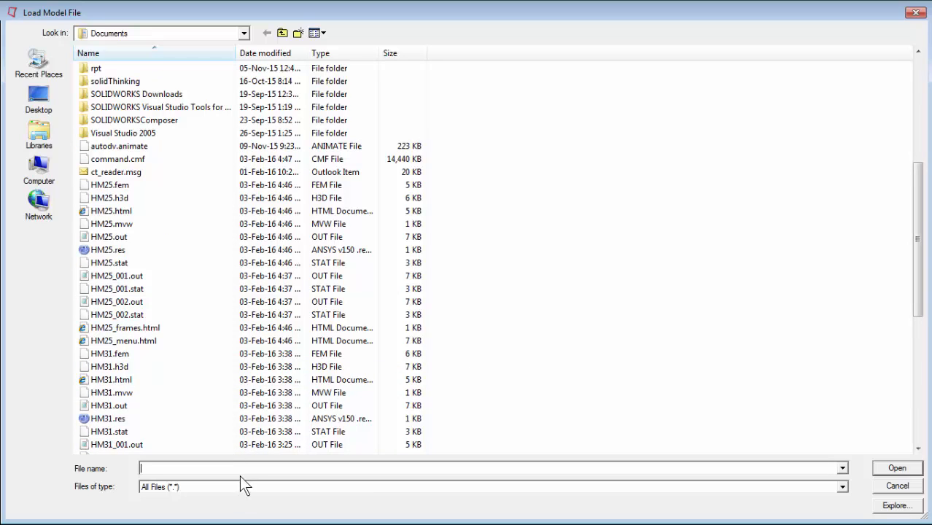
left_click(393, 489)
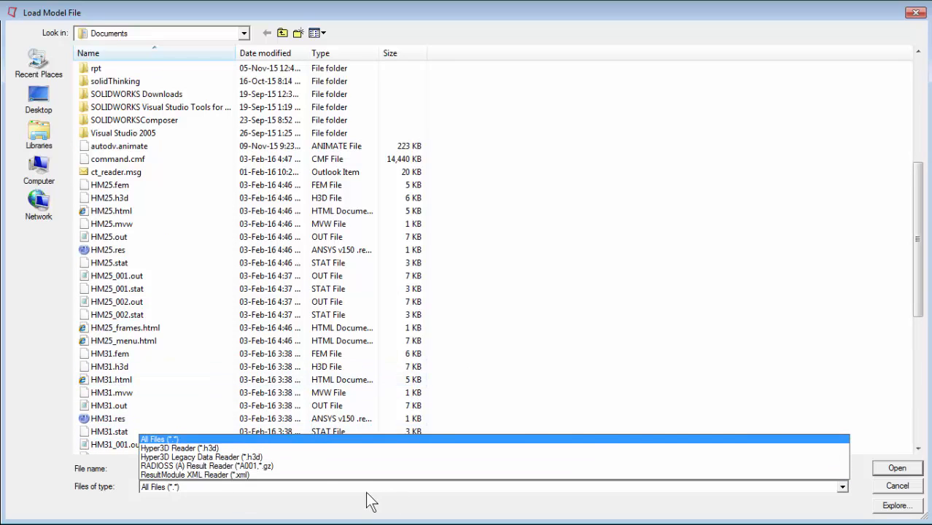
left_click(326, 448)
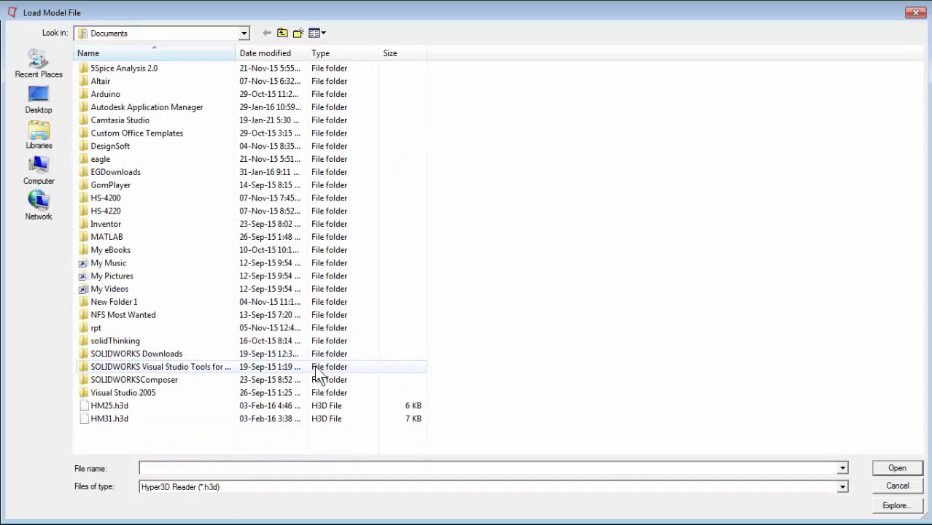
double_click(305, 407)
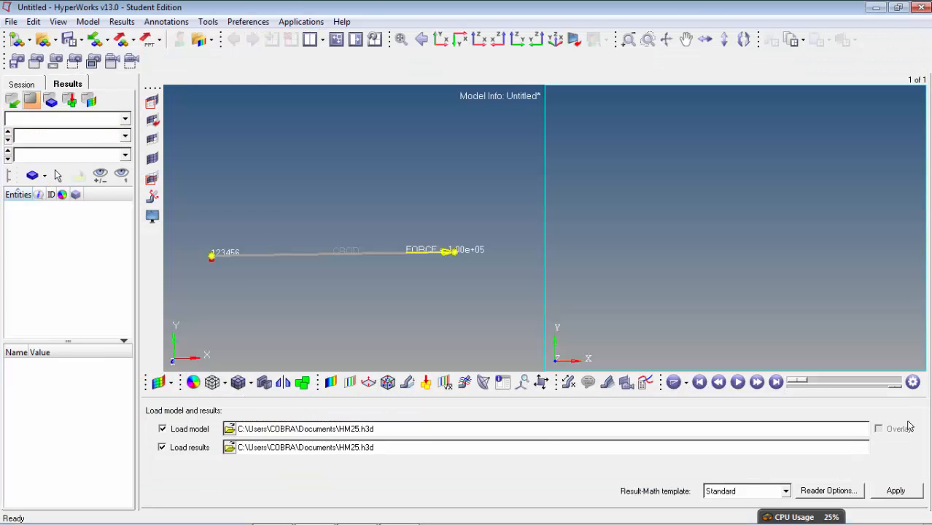
left_click(894, 493)
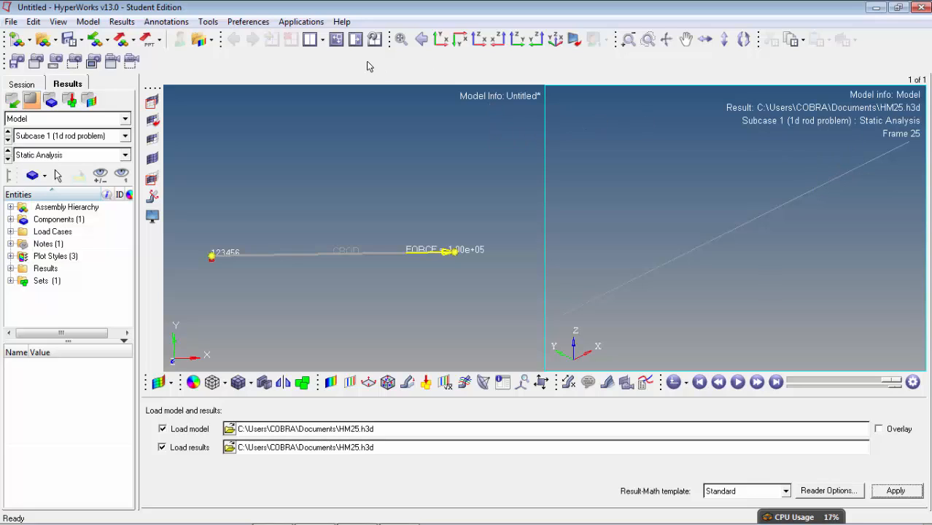
Change the page to a single-window layout and restore the two side-by-side windows.
left_click(323, 46)
left_click(324, 60)
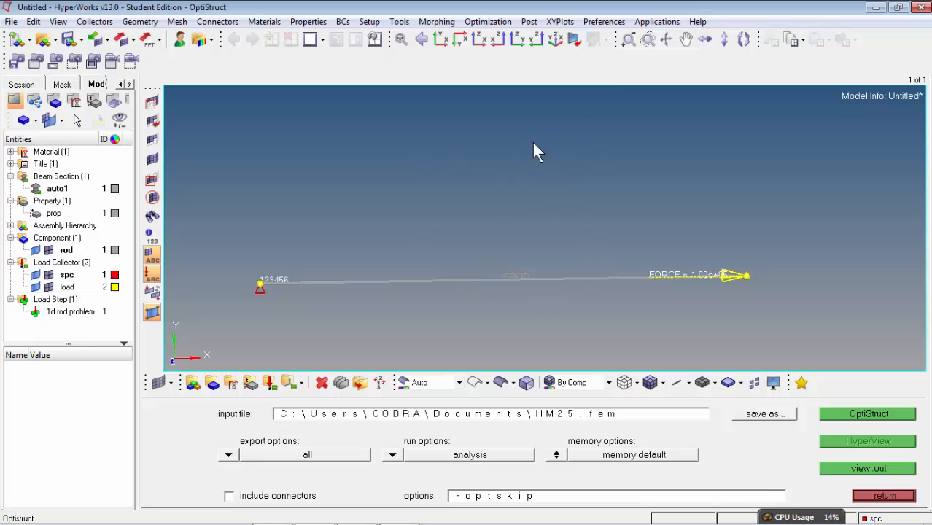
left_click(322, 40)
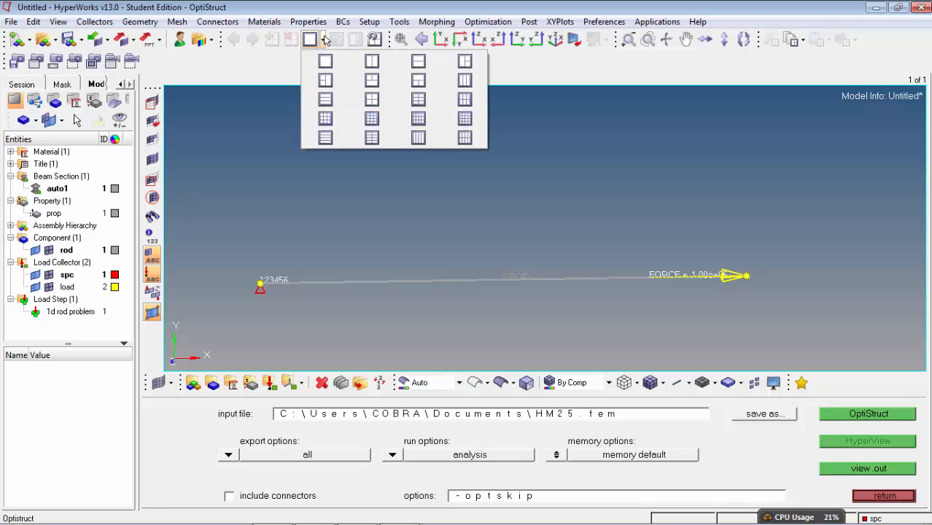
left_click(372, 62)
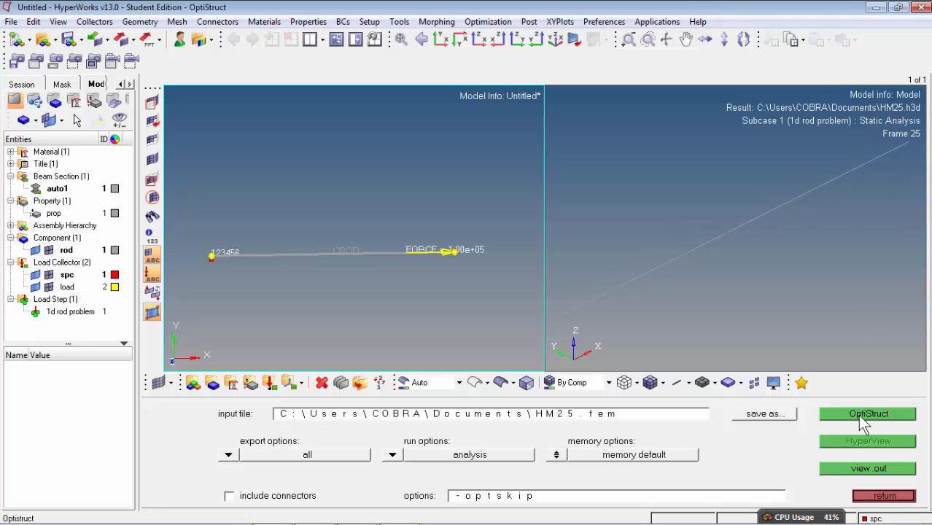
Activate the results window and reapply HM25.h3d as its model and results.
left_click(839, 440)
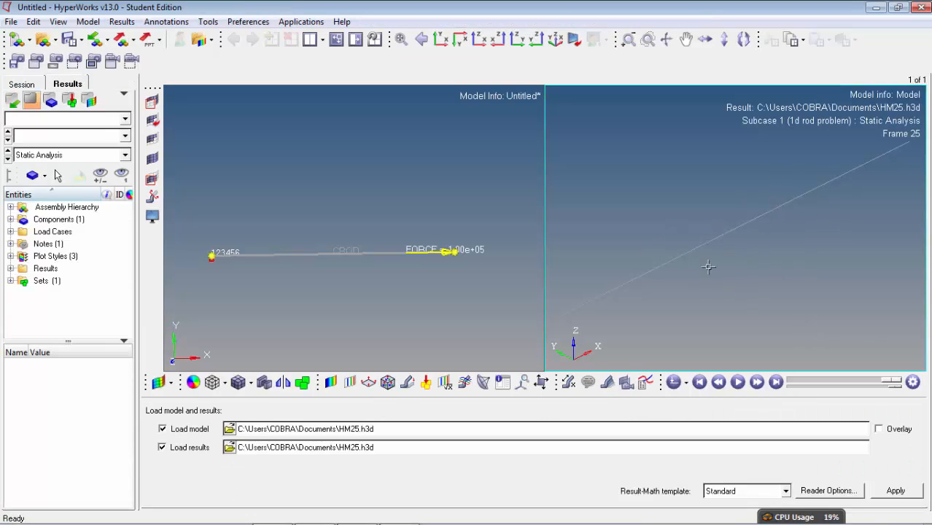
left_click(890, 492)
left_click(509, 314)
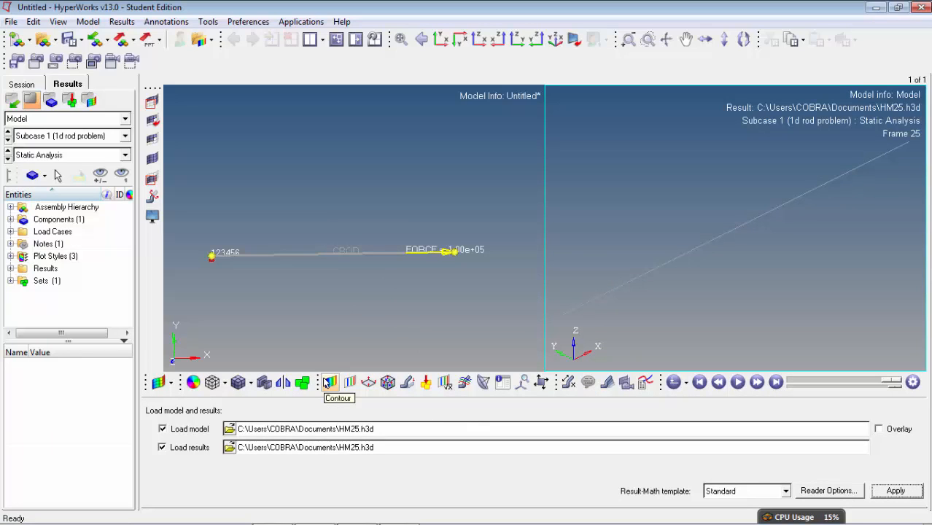
Display a contour plot of the rod's displacement magnitude, using result type Displacement (v) and component Mag.
left_click(329, 383)
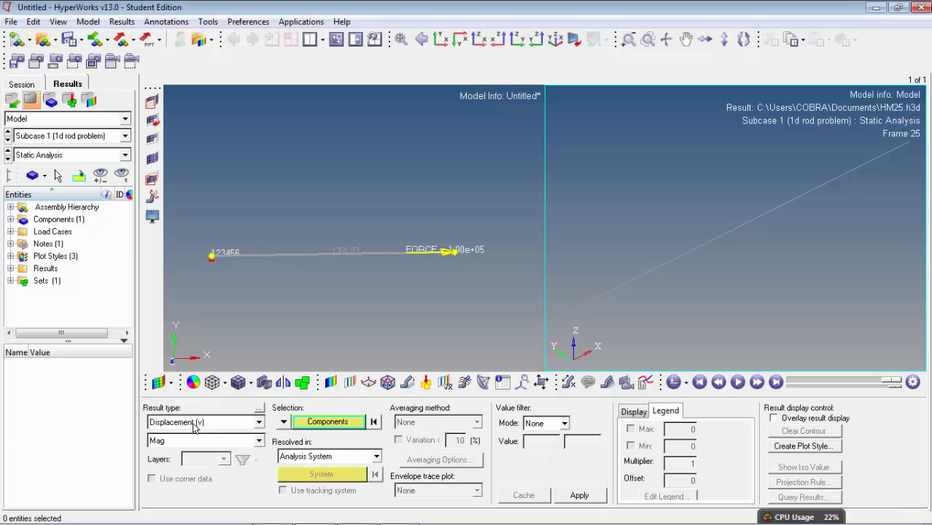
left_click(250, 445)
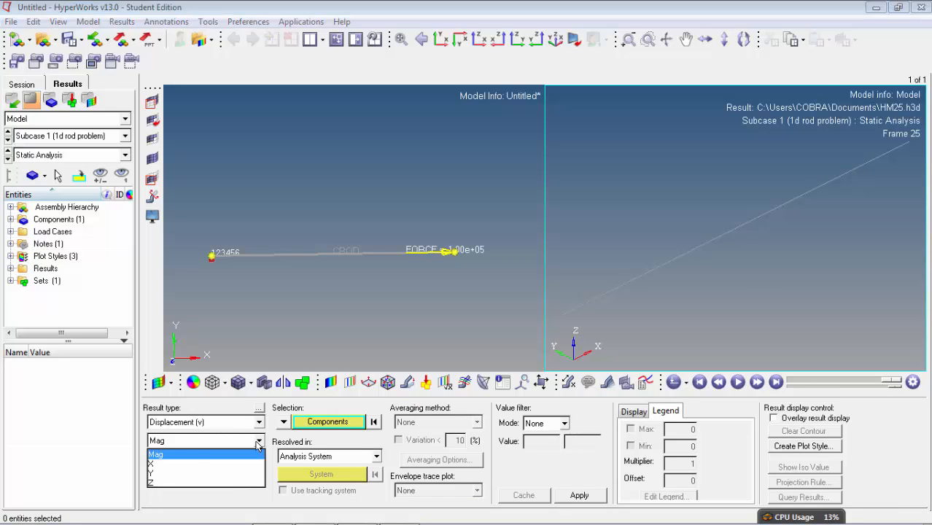
left_click(226, 440)
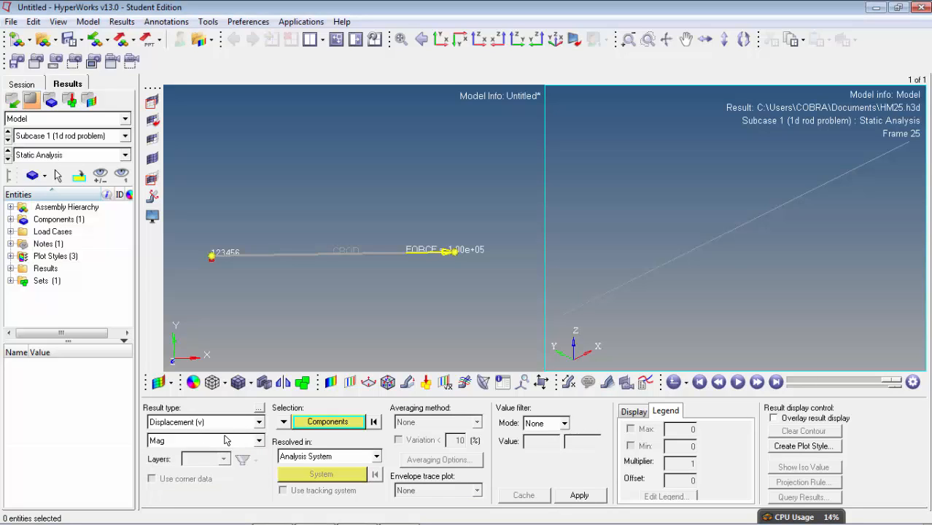
left_click(578, 496)
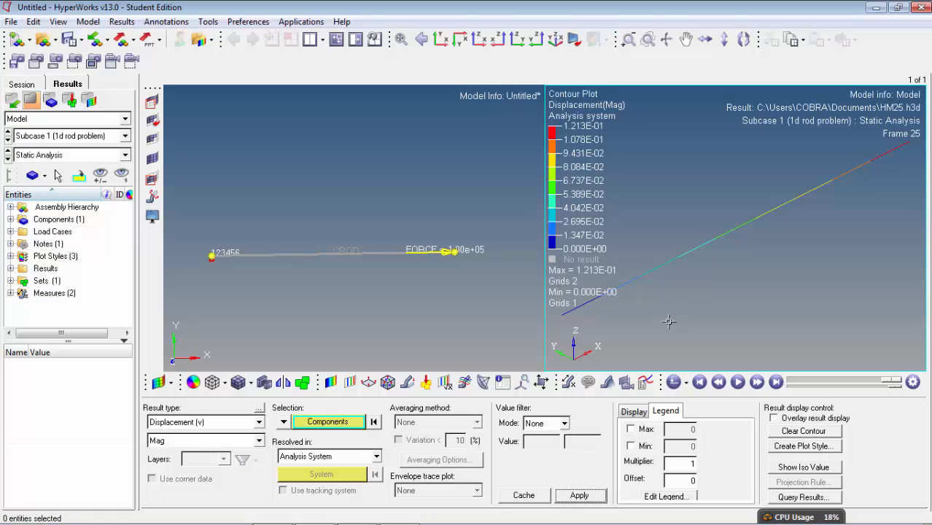
scroll(668, 324, "down", 2)
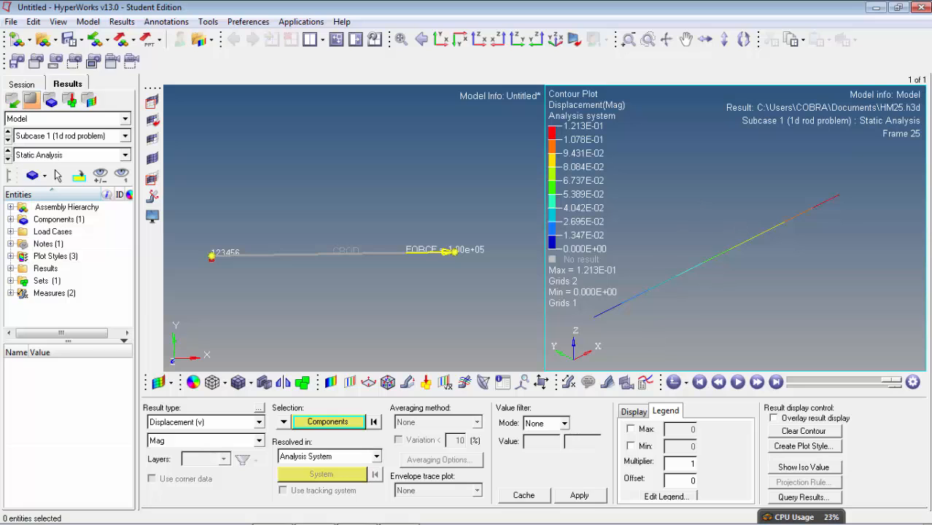
Check the analytical displacement on the Exercise 1 slide of the PowerPoint presentation and return to HyperWorks.
left_click(278, 511)
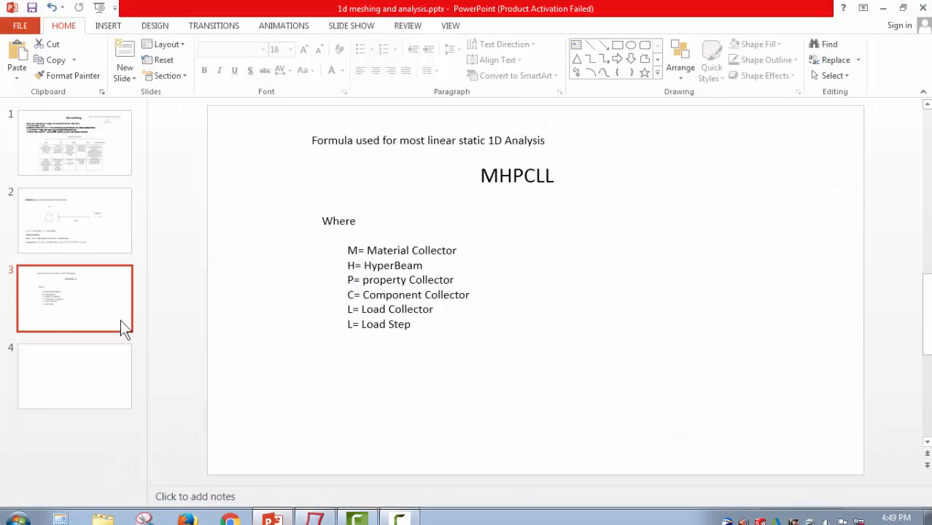
left_click(89, 208)
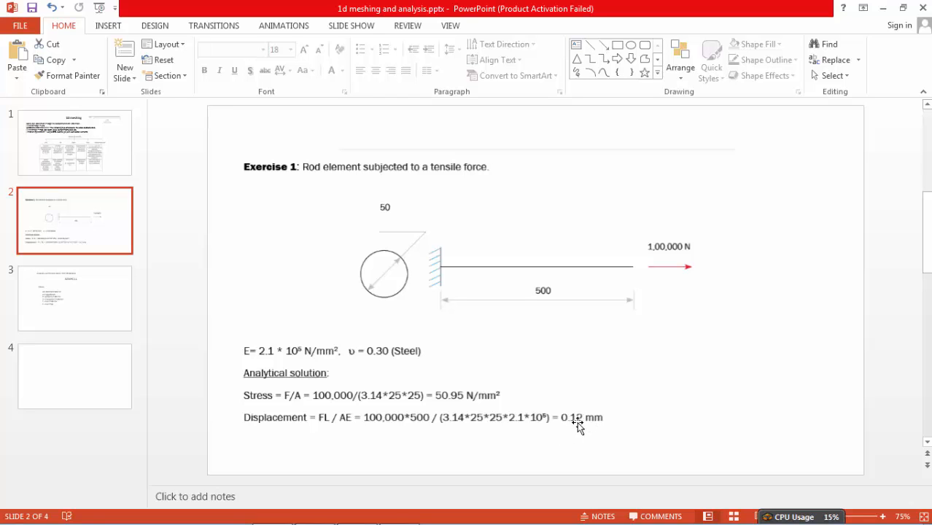
mouse_move(401, 515)
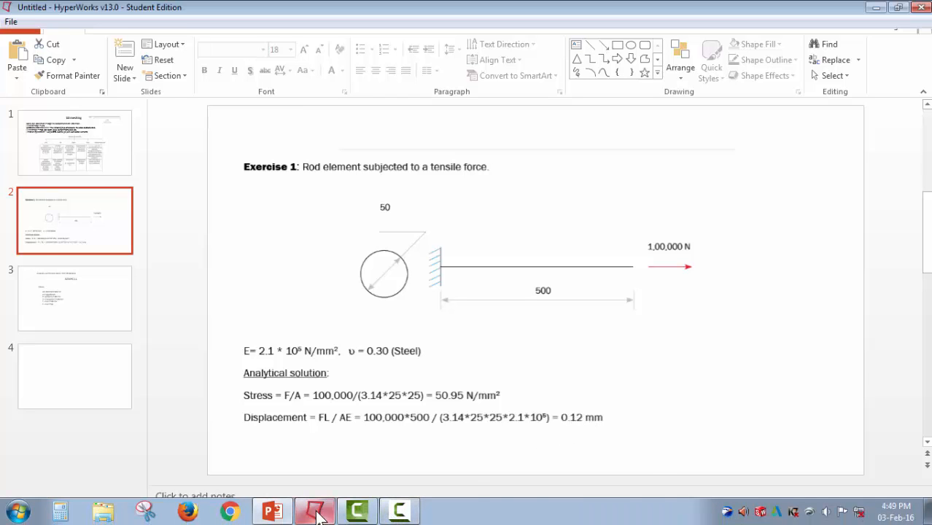
left_click(314, 512)
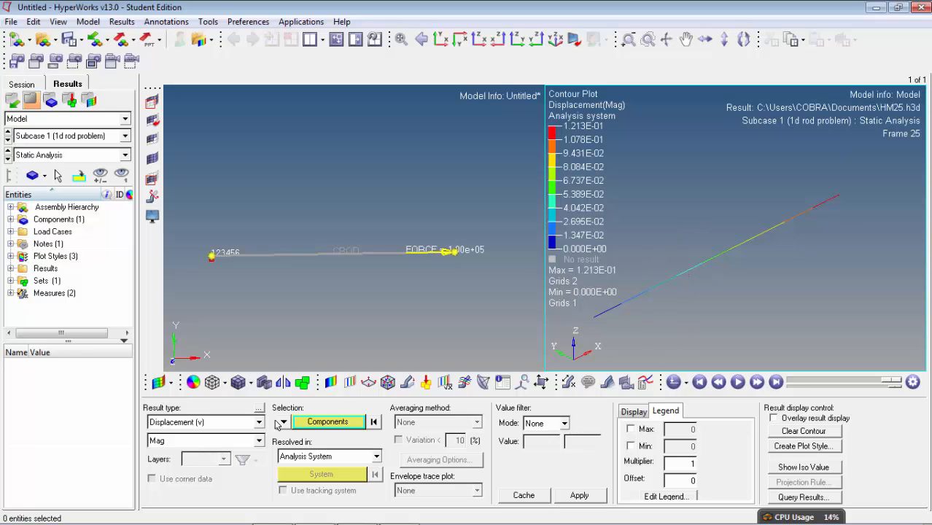
Contour the rod with result type Element Stresses (1D), component CROD Axial Stress and the Simple averaging method.
left_click(248, 423)
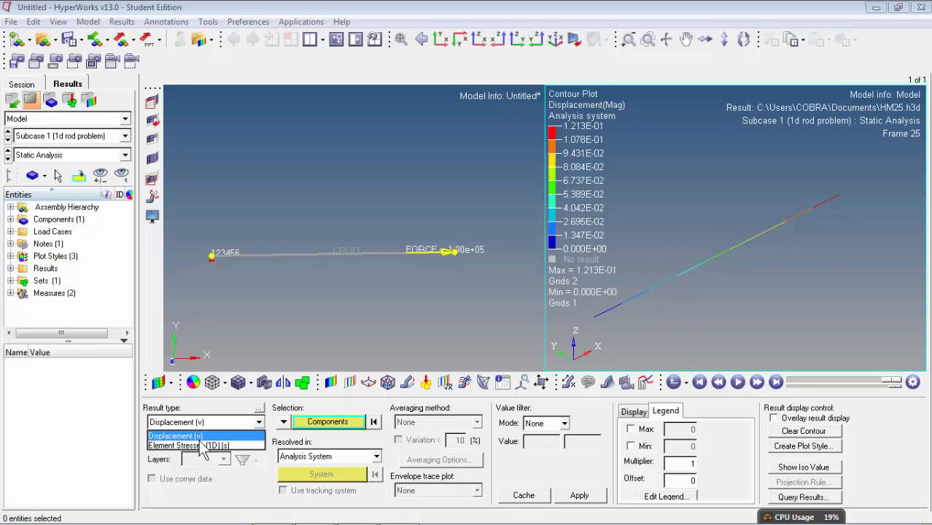
left_click(207, 445)
left_click(212, 441)
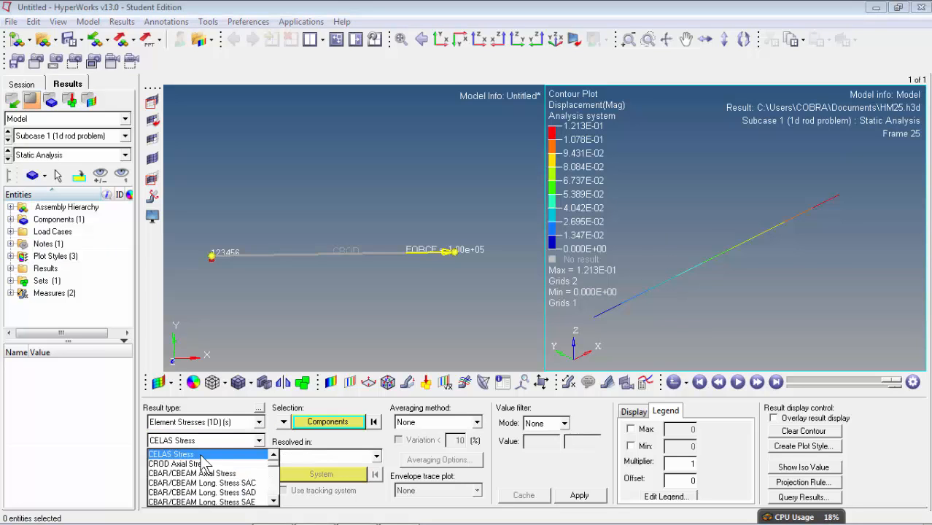
left_click(190, 464)
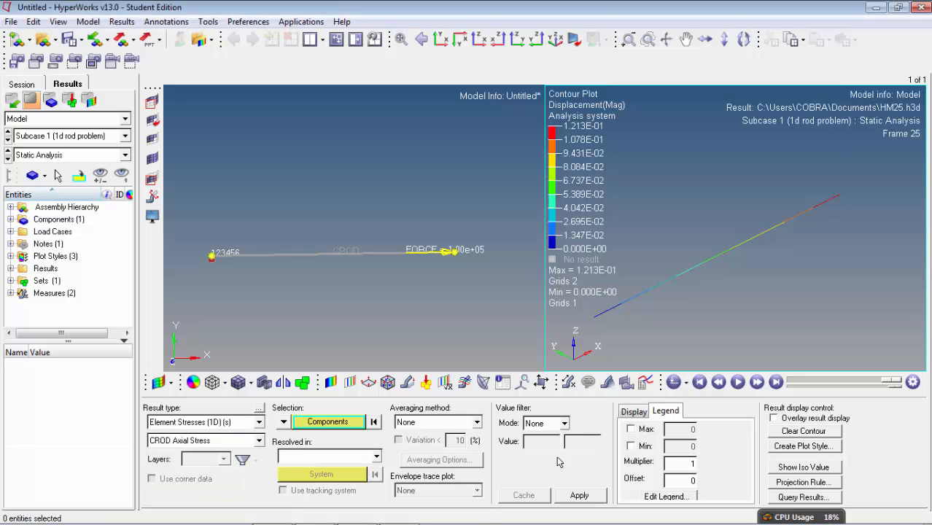
left_click(414, 430)
left_click(413, 445)
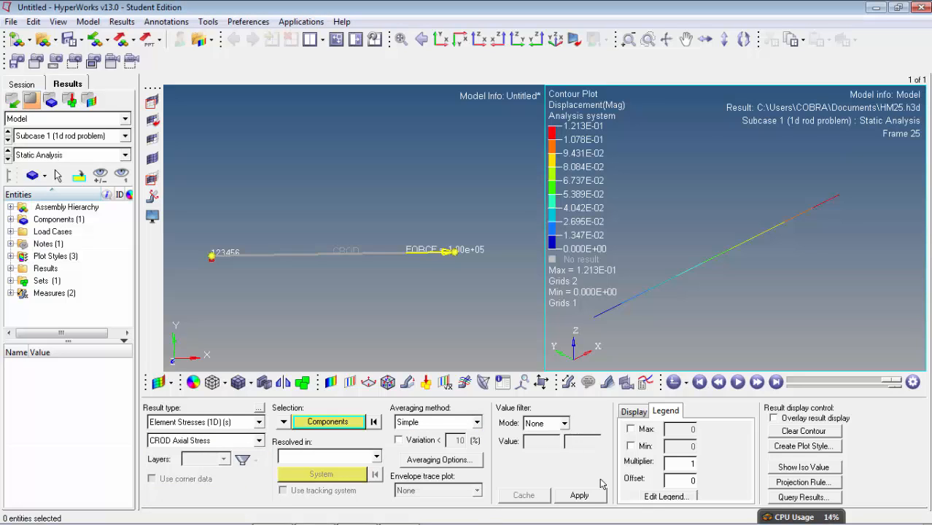
left_click(591, 497)
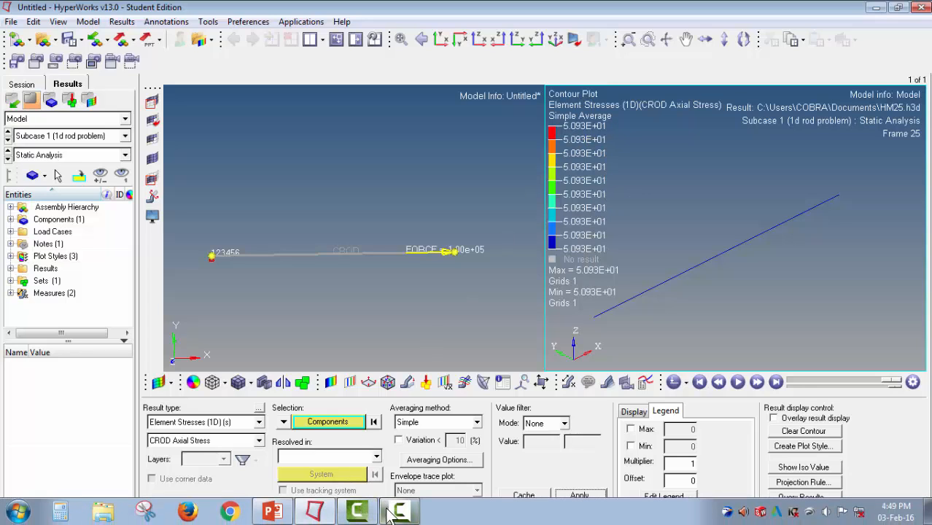
Compare the contoured axial stress with the analytical stress on the Exercise 1 slide in PowerPoint and return to HyperWorks.
mouse_move(392, 515)
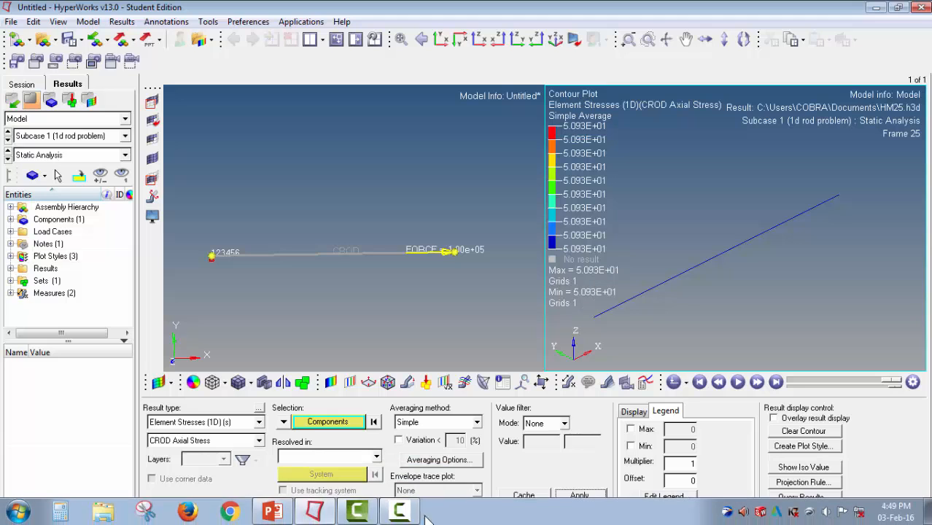
left_click(319, 514)
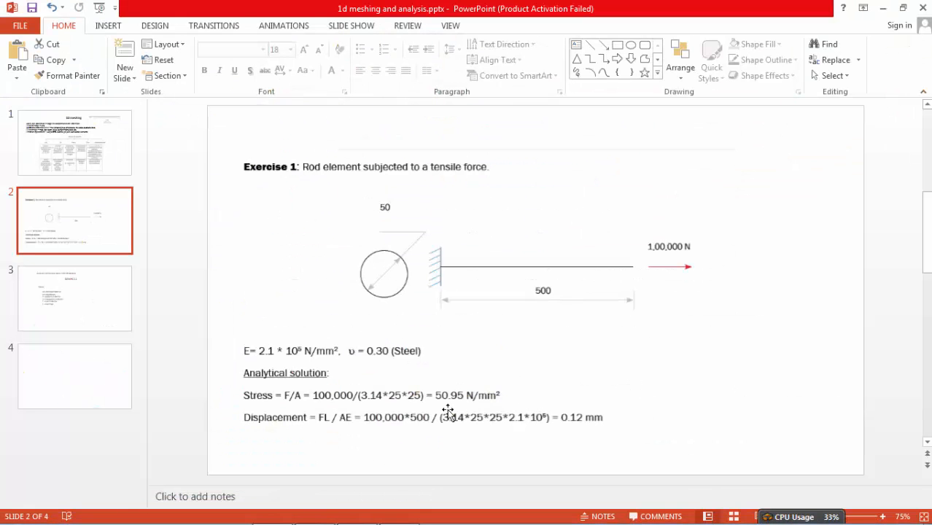
left_click(399, 511)
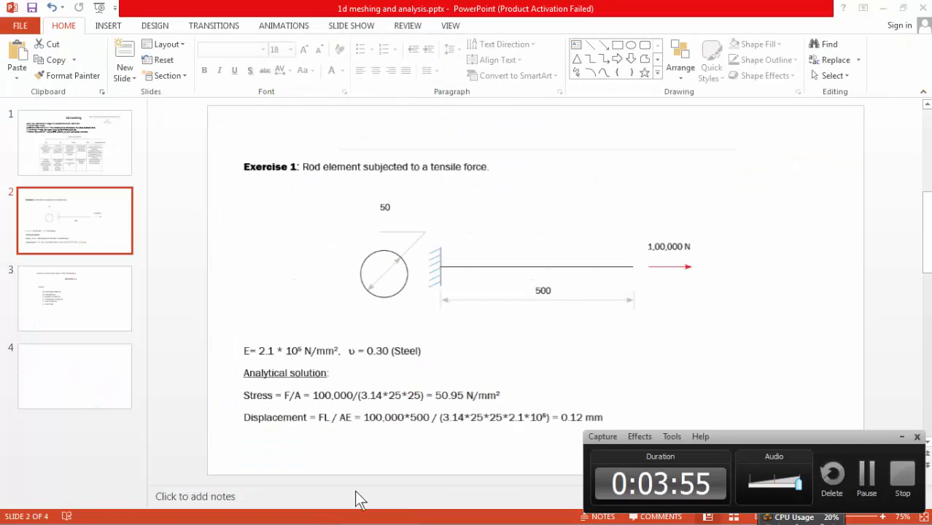
left_click(357, 511)
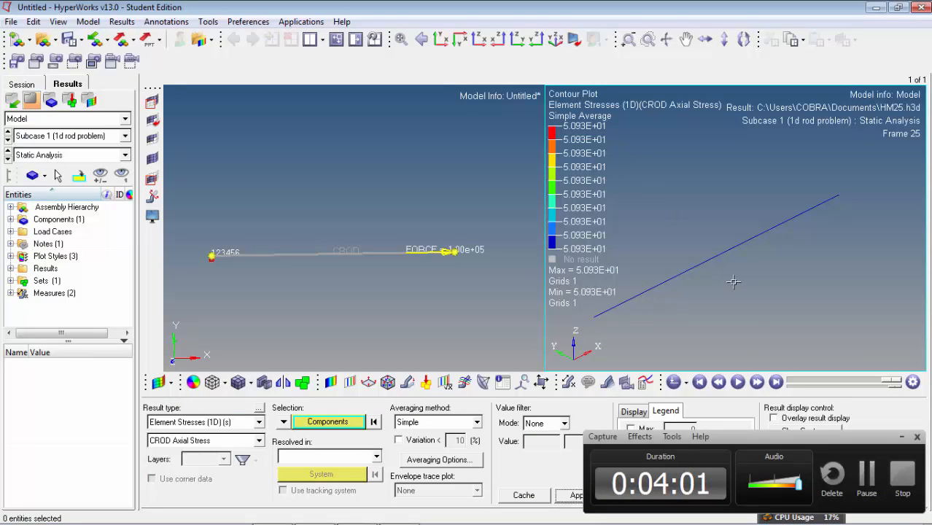
left_click(902, 437)
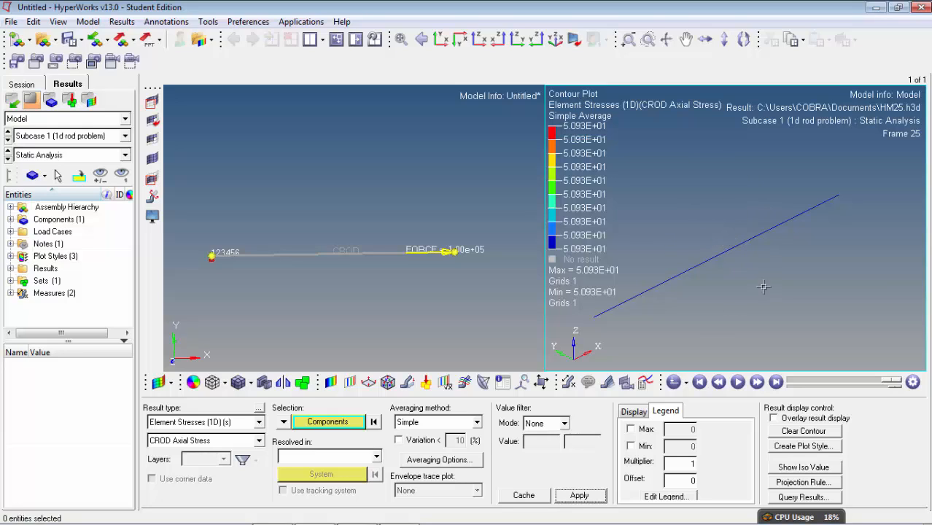
Update the existing constraint at the rod's fixed end in the model window so that only dof1 is constrained, clearing dof2 to dof6.
left_click(398, 220)
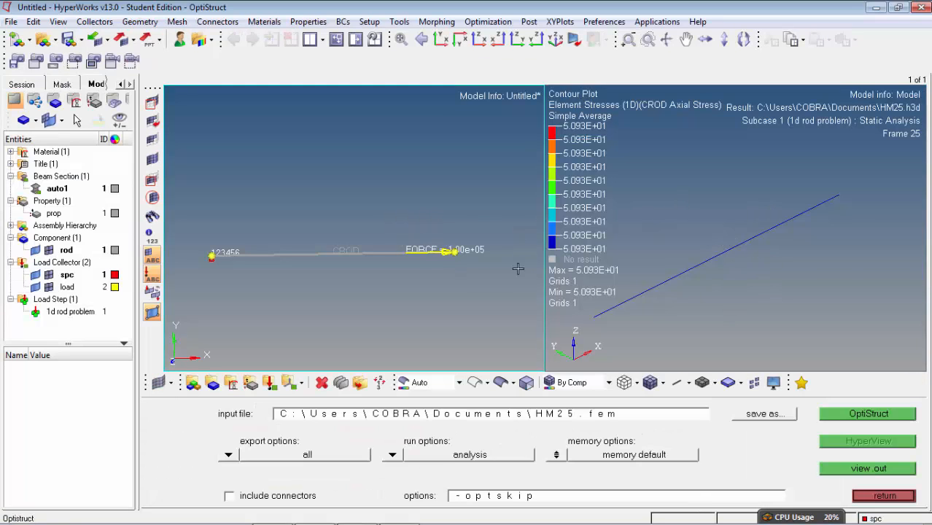
left_click(883, 496)
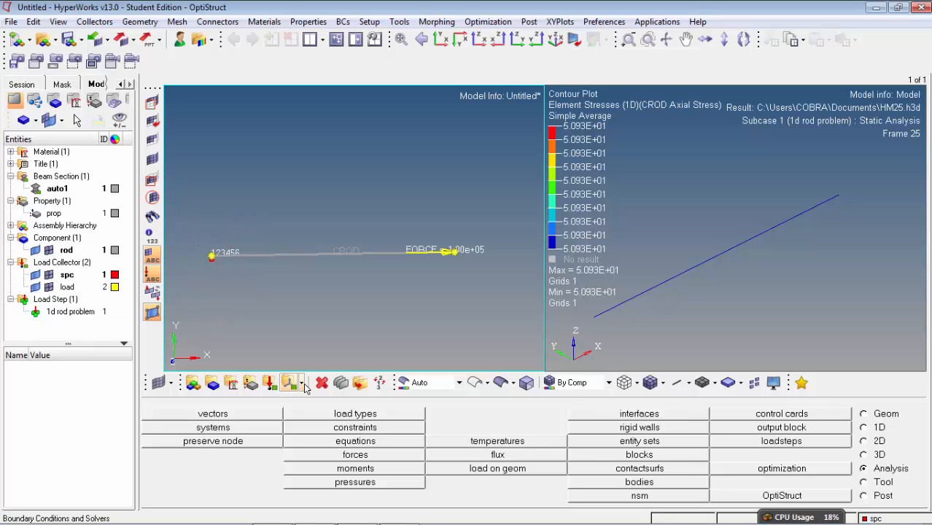
left_click(356, 428)
left_click(568, 429)
left_click(568, 441)
left_click(569, 455)
left_click(568, 469)
left_click(566, 483)
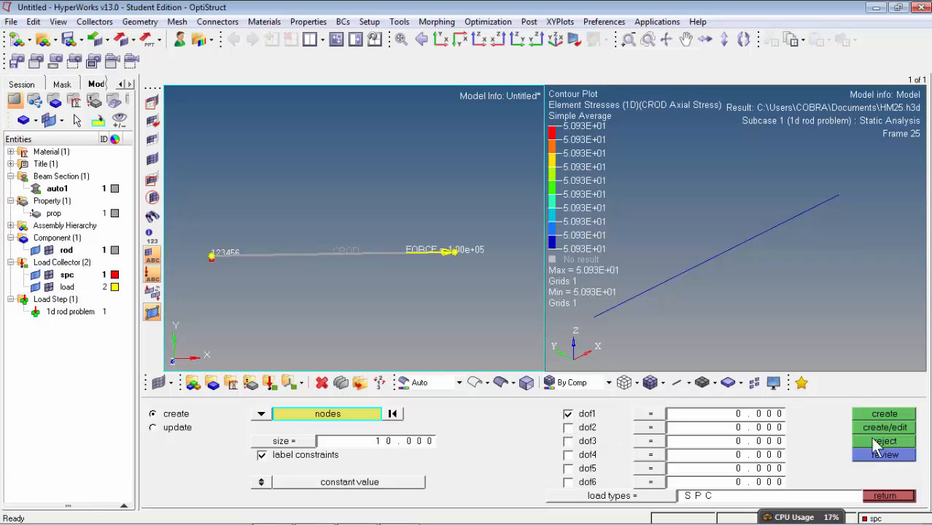
left_click(174, 429)
left_click(219, 255)
left_click(879, 424)
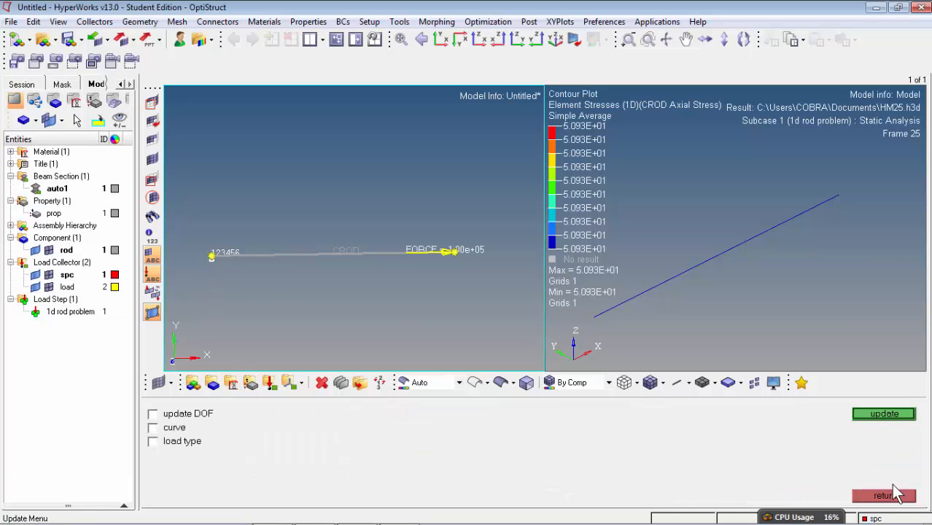
left_click(196, 416)
left_click(877, 419)
left_click(885, 496)
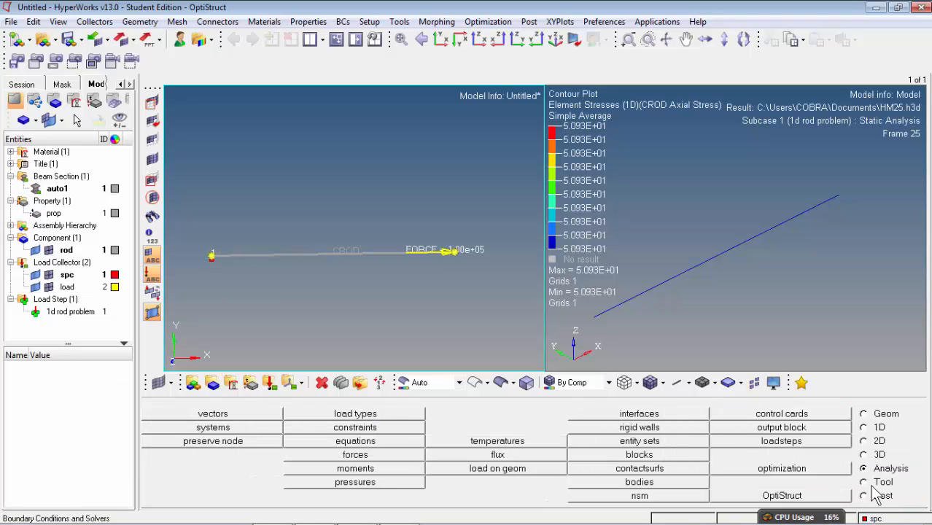
Run the OptiStruct analysis with the input file renamed to HM26.fem, and close the solver window once the job is done.
left_click(795, 495)
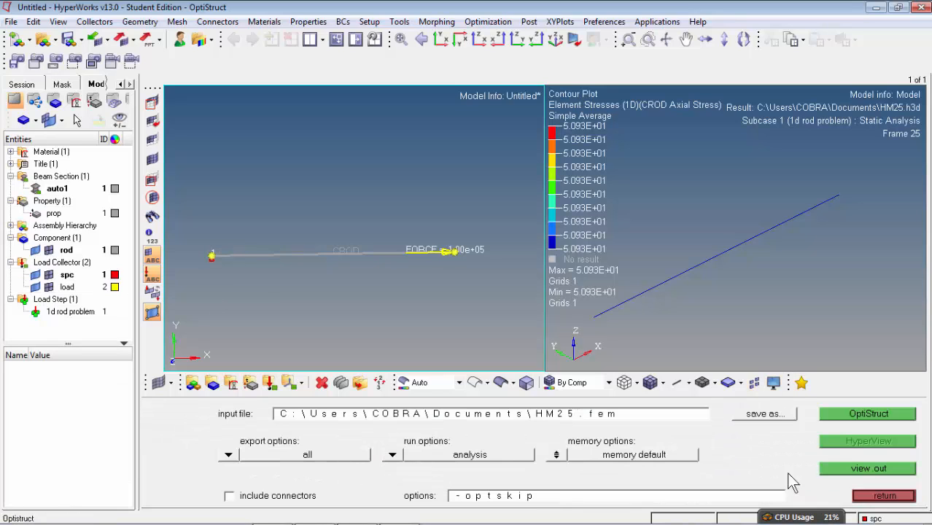
double_click(578, 415)
left_click(578, 415)
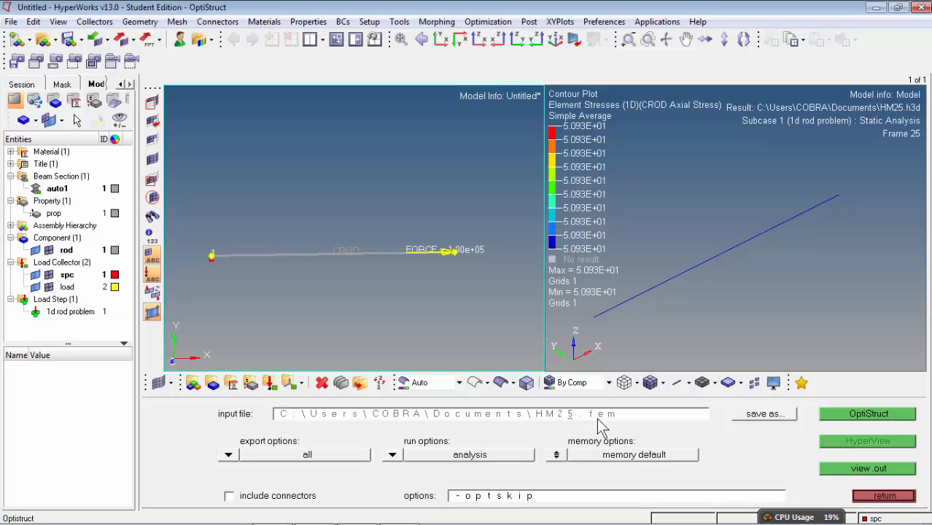
type("6")
left_click(854, 413)
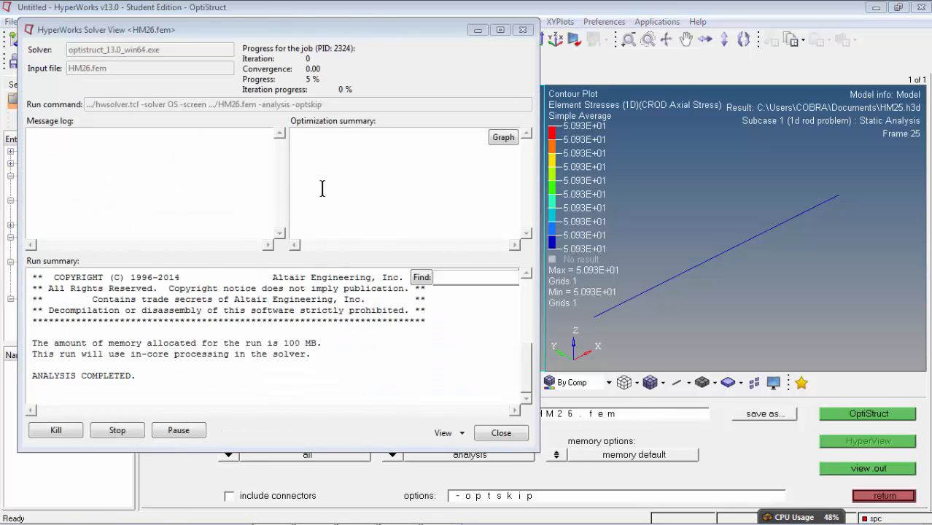
left_click(442, 433)
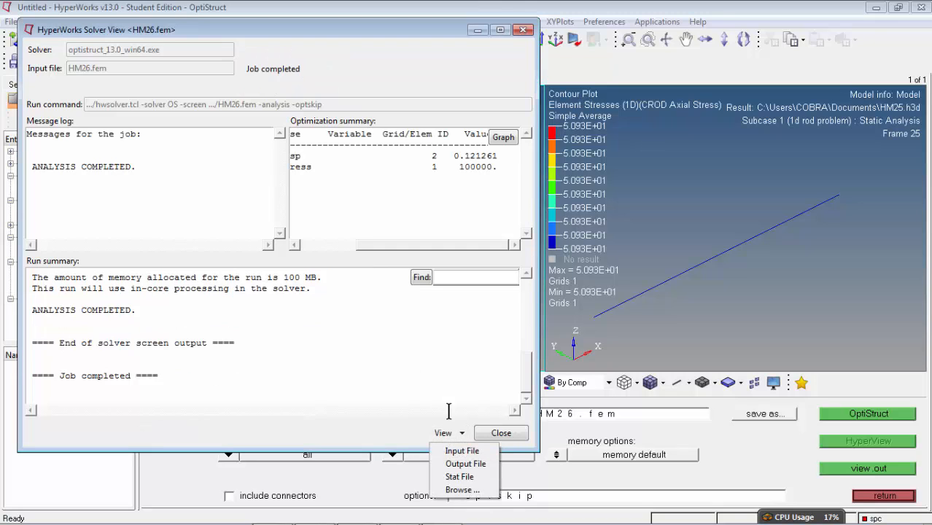
left_click(502, 433)
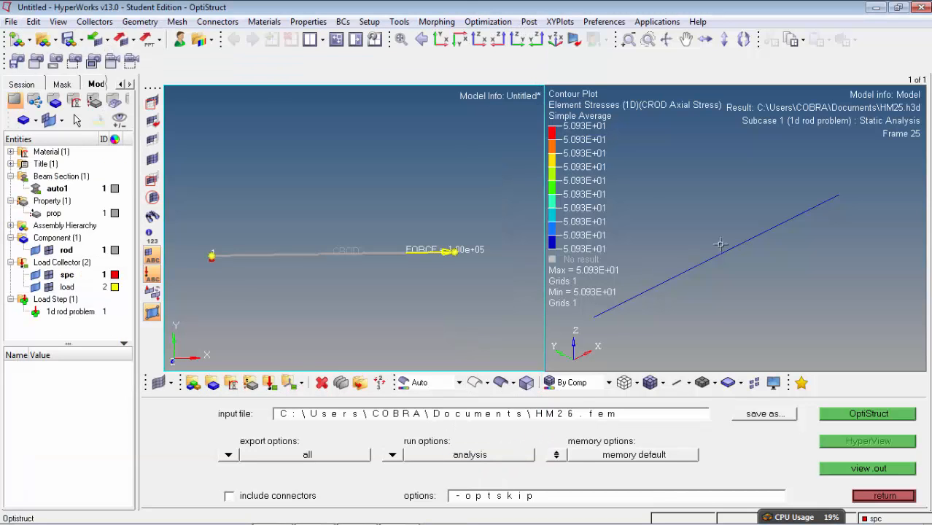
Change the page to a four-window layout and load HM26.h3d as model and results in the active empty window.
left_click(322, 41)
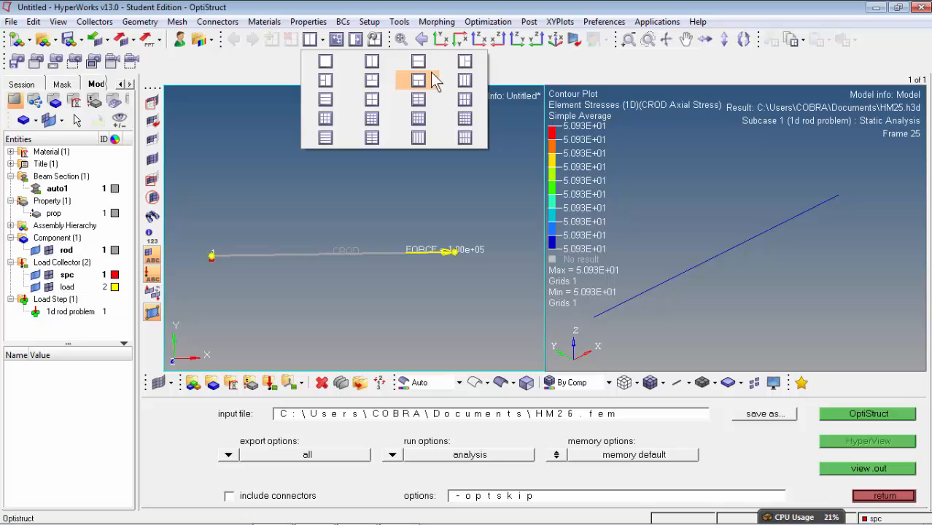
left_click(375, 98)
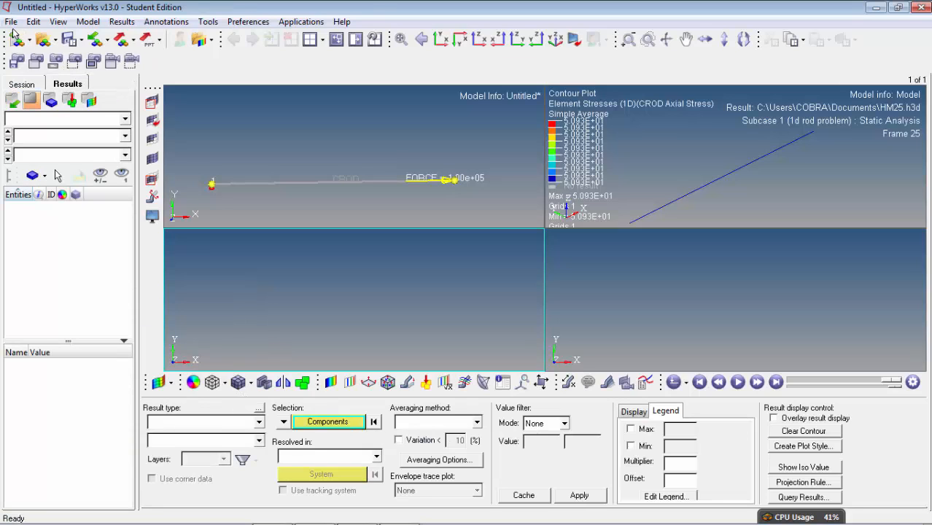
left_click(45, 40)
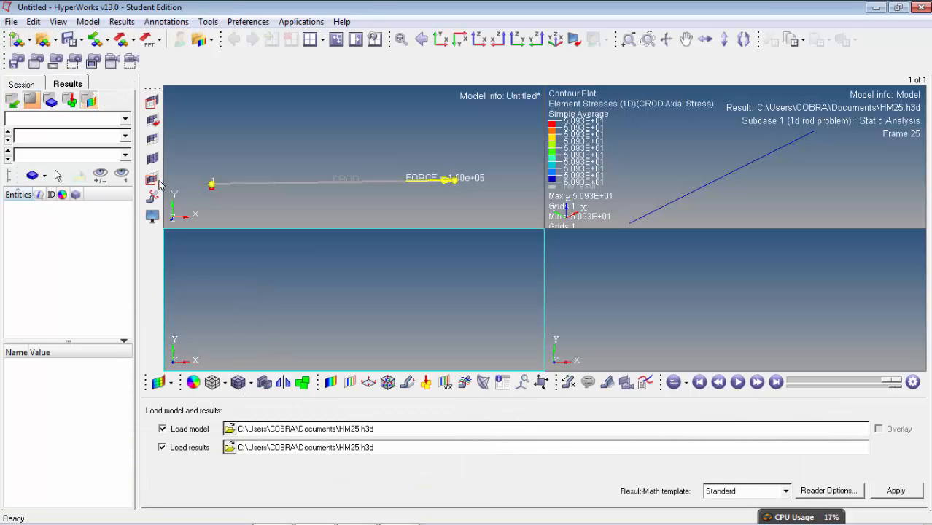
left_click(230, 429)
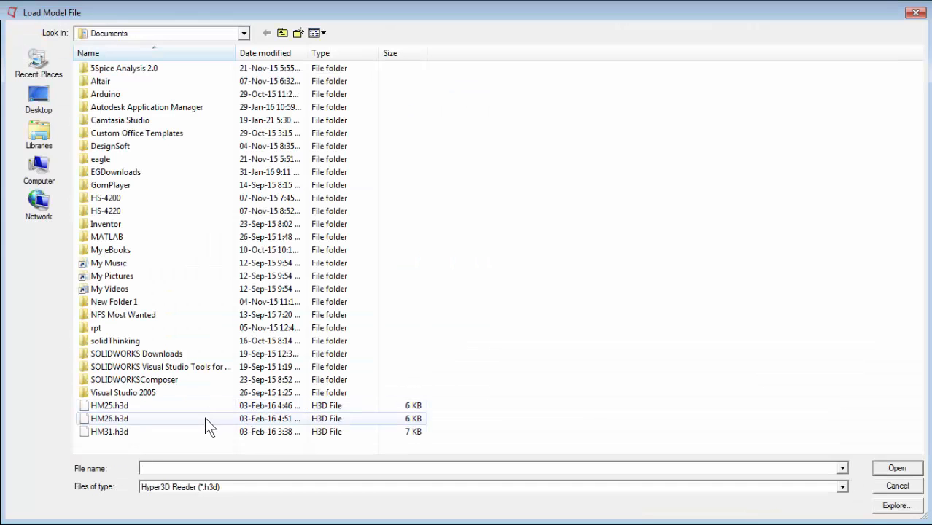
left_click(205, 418)
double_click(205, 417)
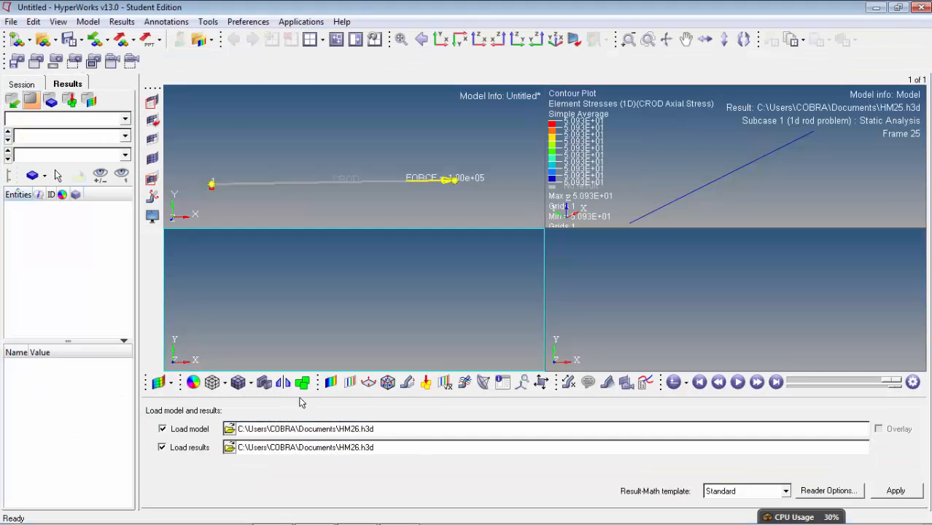
left_click(906, 496)
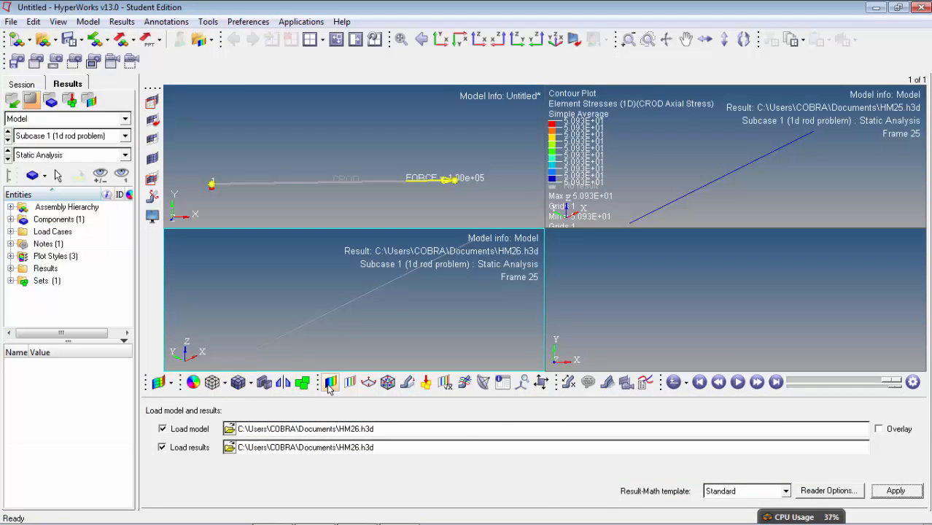
Contour the HM26 rod with result type Element Stresses (1D), component CELAS Stress and the Simple averaging method.
left_click(330, 383)
left_click(196, 423)
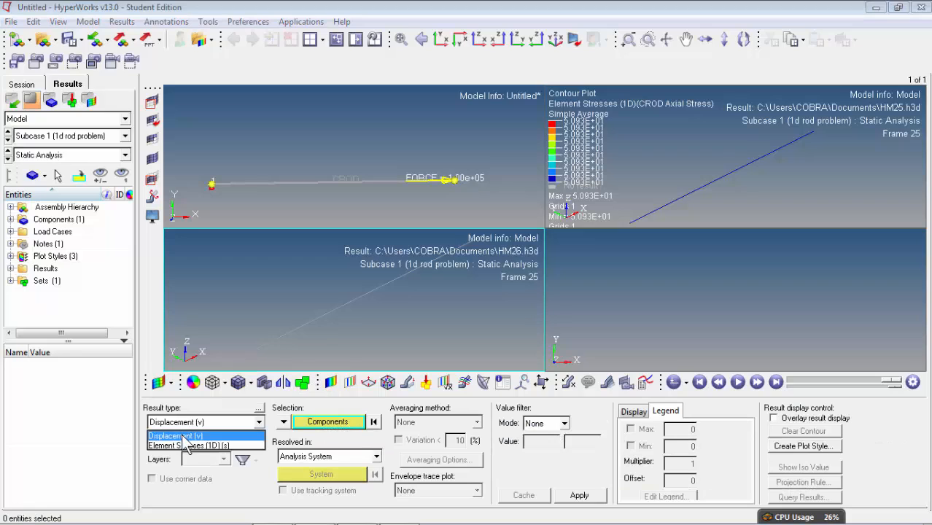
left_click(188, 445)
left_click(456, 423)
left_click(446, 444)
left_click(579, 497)
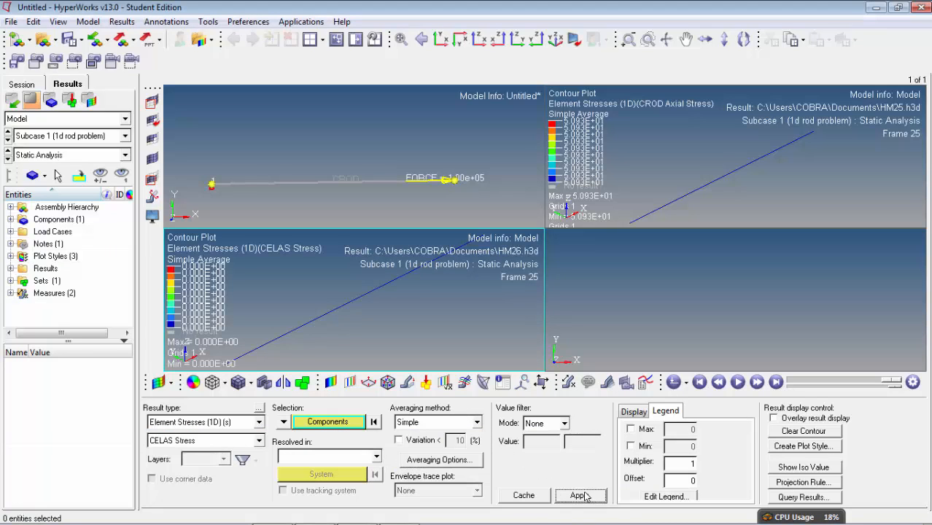
Change the HM26 stress contour's component to CROD Axial Stress and reapply the plot.
left_click(207, 424)
left_click(223, 435)
left_click(216, 441)
left_click(191, 454)
left_click(593, 496)
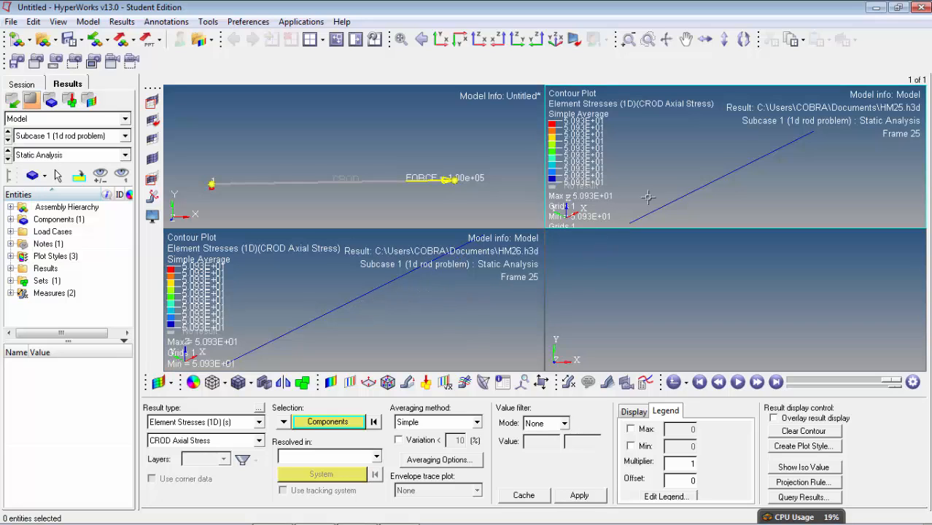
Return to the model window and select the force at the rod's end for updating by global-system components.
left_click(626, 196)
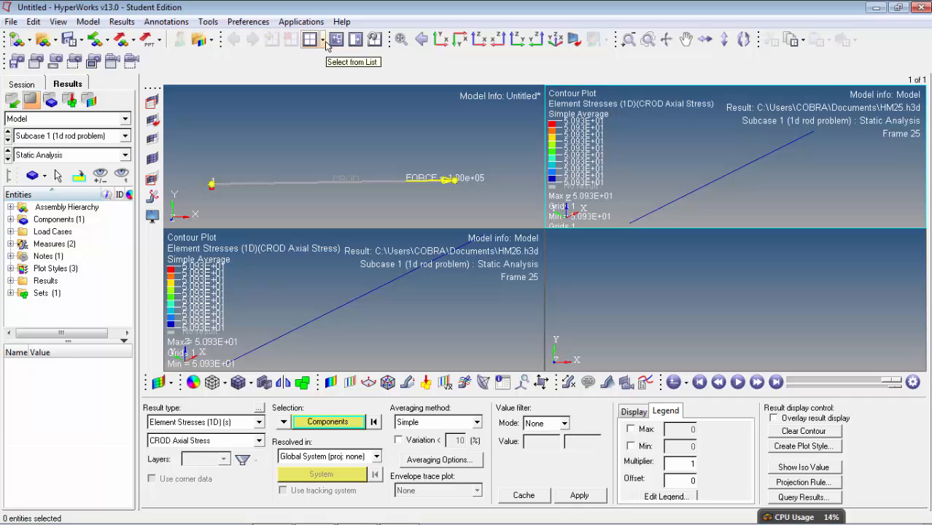
left_click(806, 365)
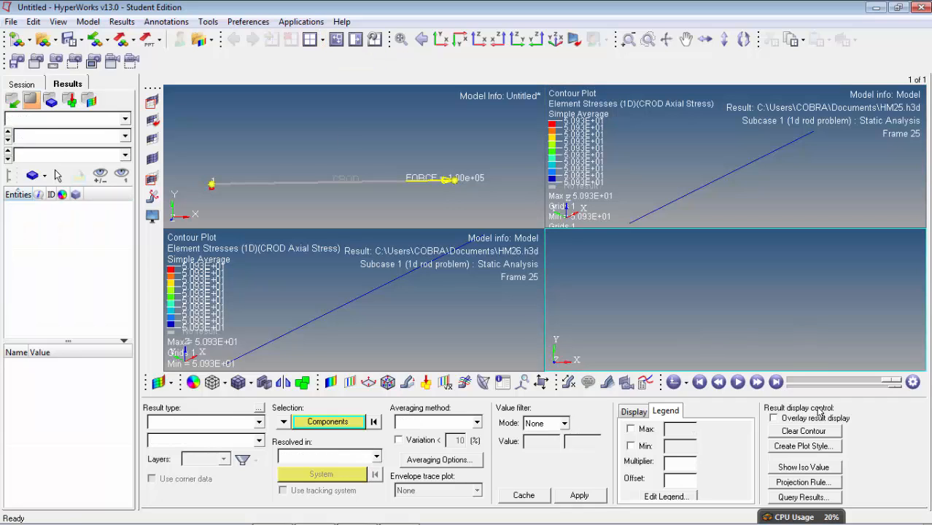
left_click(330, 188)
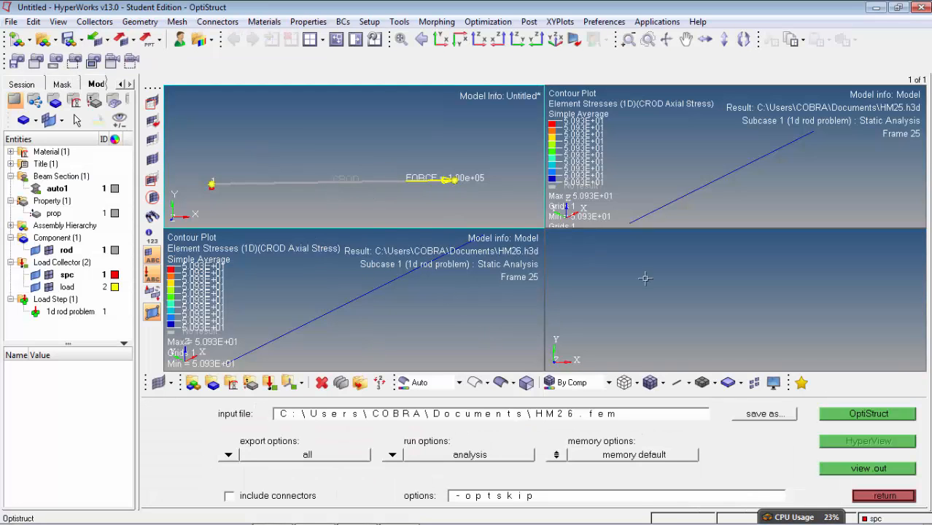
left_click(884, 496)
left_click(889, 413)
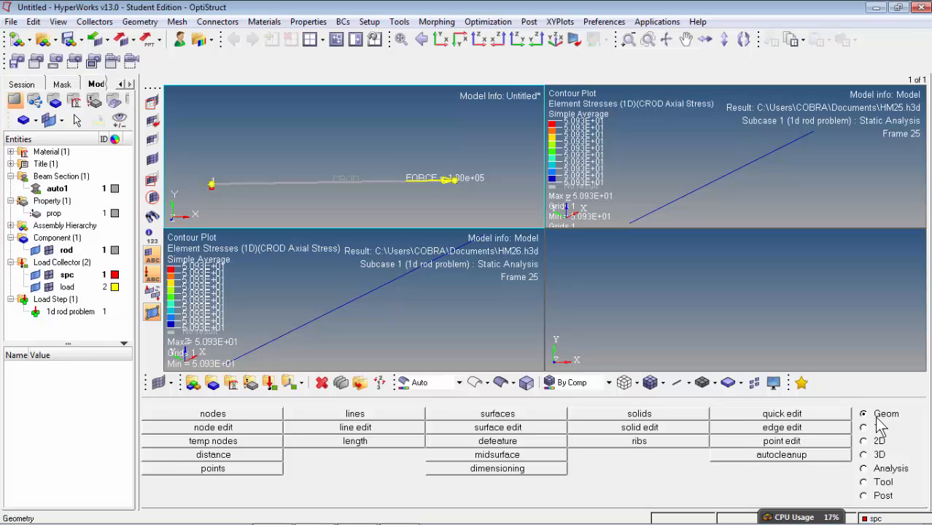
left_click(884, 470)
left_click(332, 456)
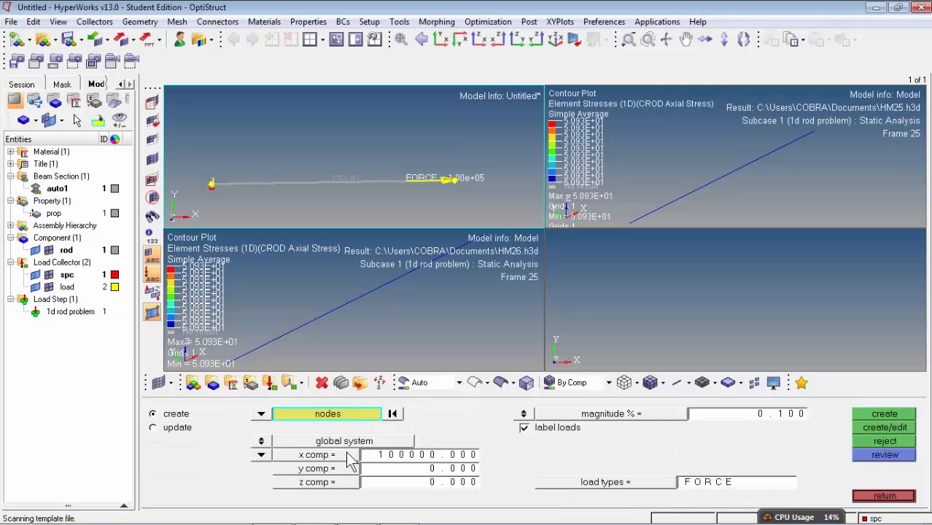
left_click(169, 429)
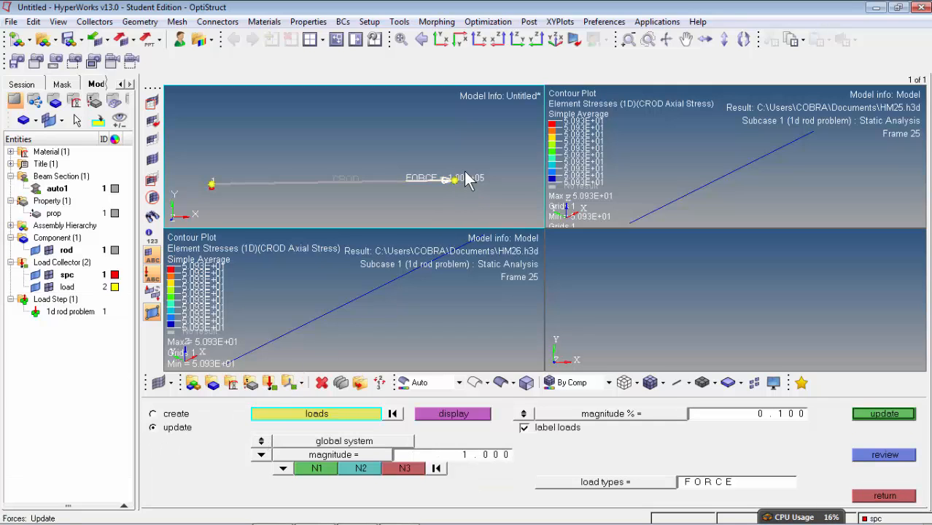
left_click(260, 441)
left_click(260, 441)
left_click(261, 455)
left_click(317, 455)
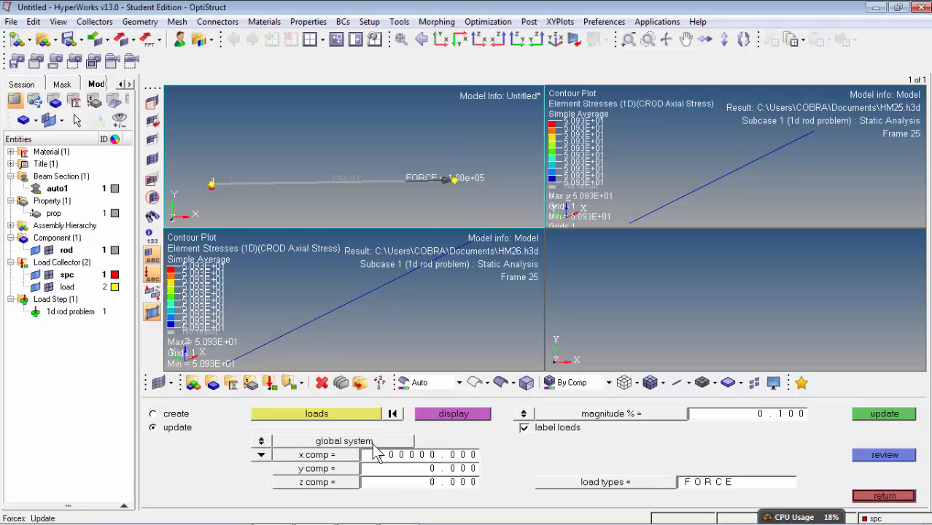
Set the force's x component to 0 and y component to 100000, and update the load's vector and magnitude.
left_click(423, 455)
type("0")
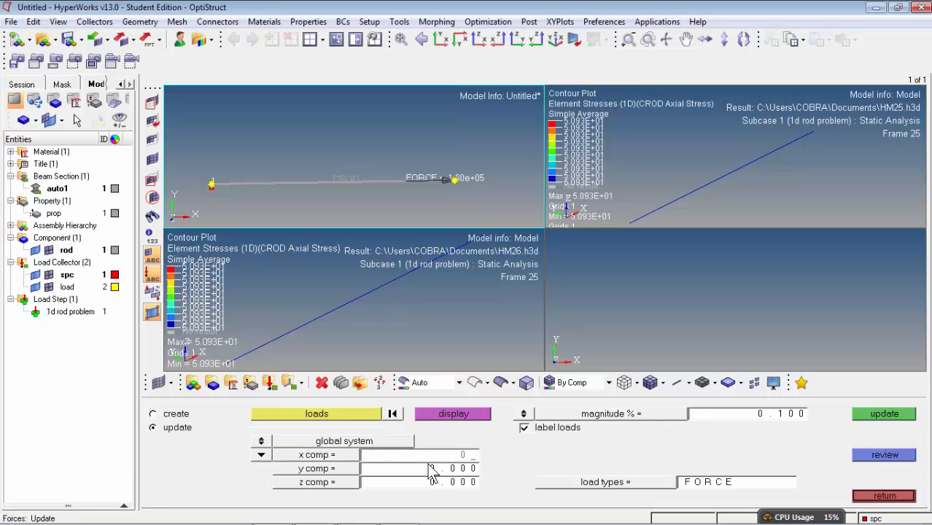
left_click(431, 469)
type("1")
type("00000")
key("Return")
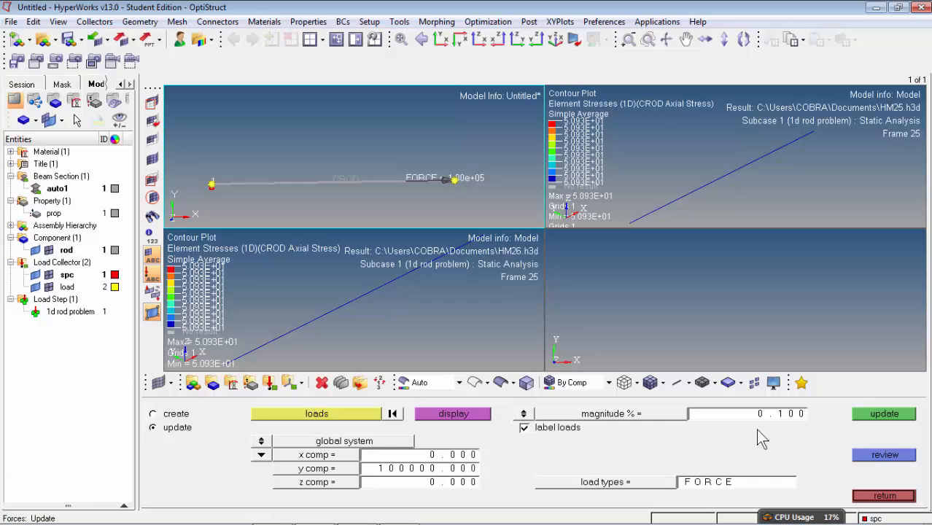
left_click(885, 413)
left_click(200, 430)
left_click(177, 418)
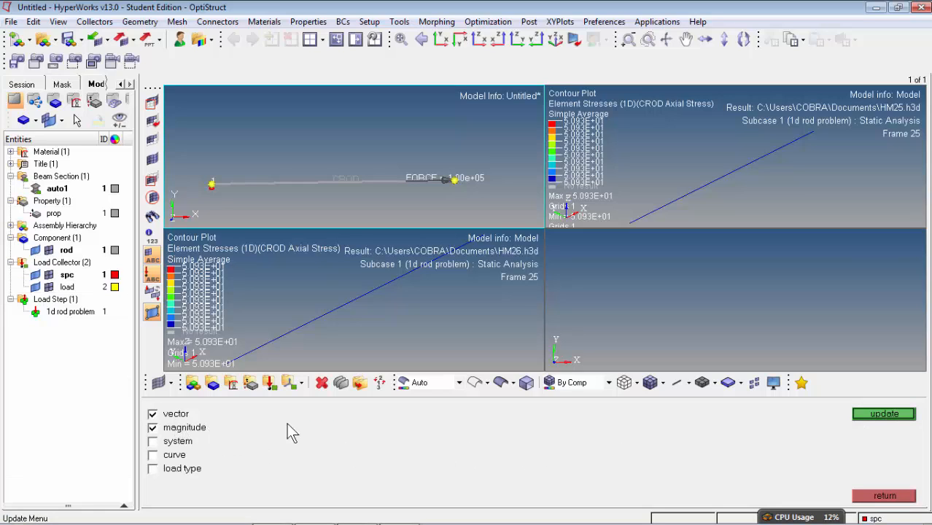
left_click(891, 415)
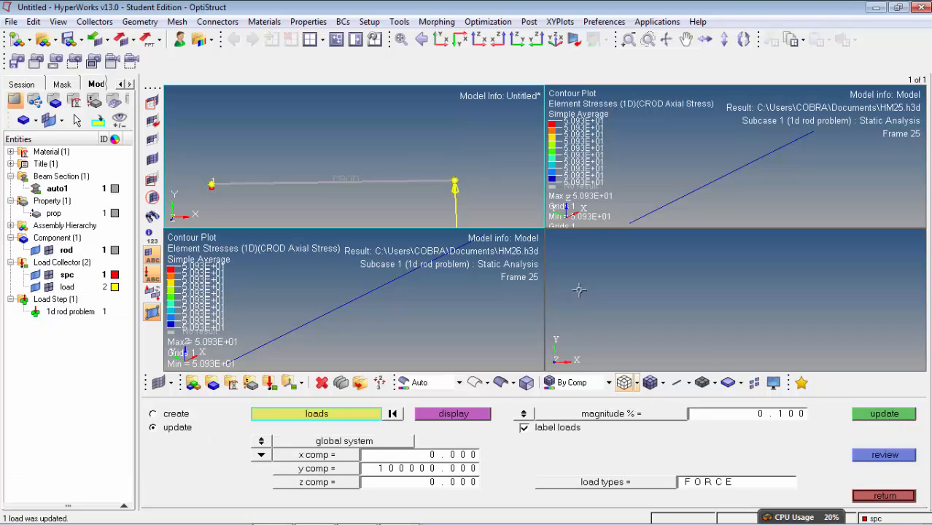
left_click(885, 496)
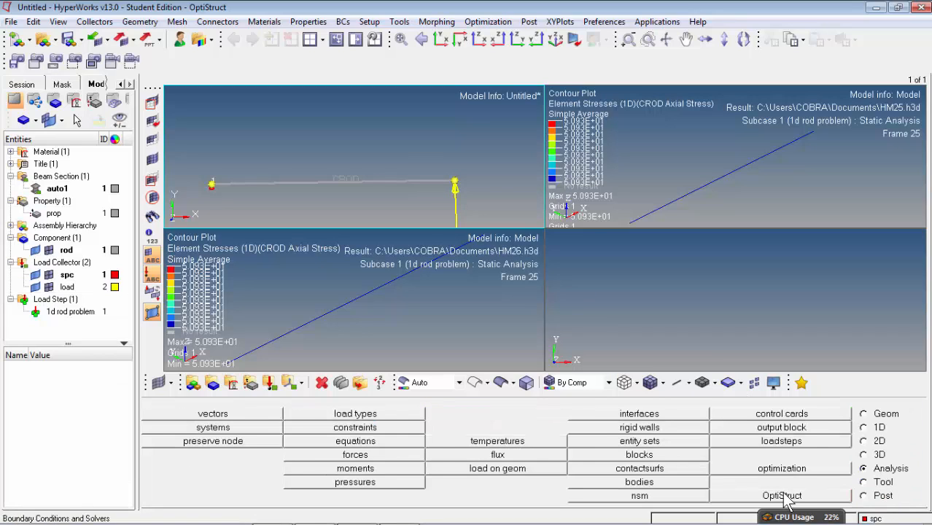
Run the OptiStruct analysis with the input file renamed to HM27.fem, and close the solver window once the job is done.
left_click(784, 495)
left_click(570, 420)
left_click(568, 417)
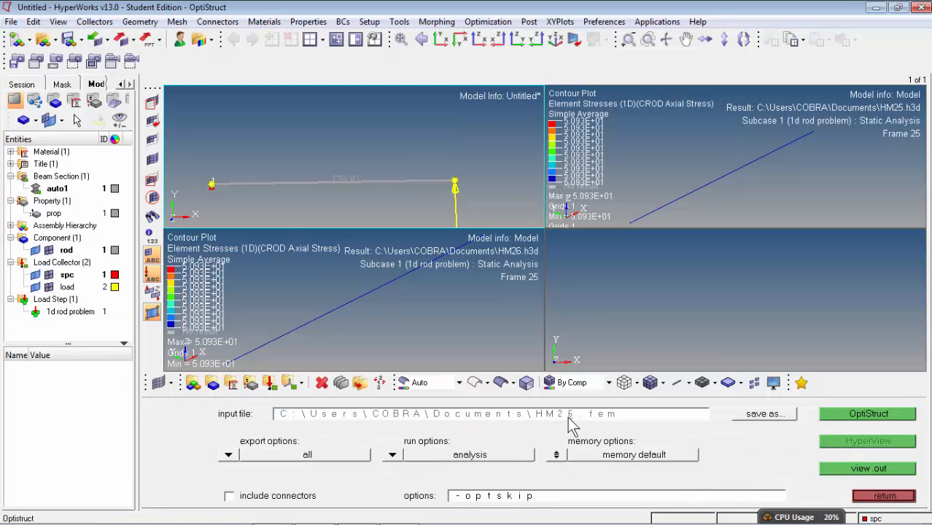
key("BackSpace")
type("7")
left_click(825, 413)
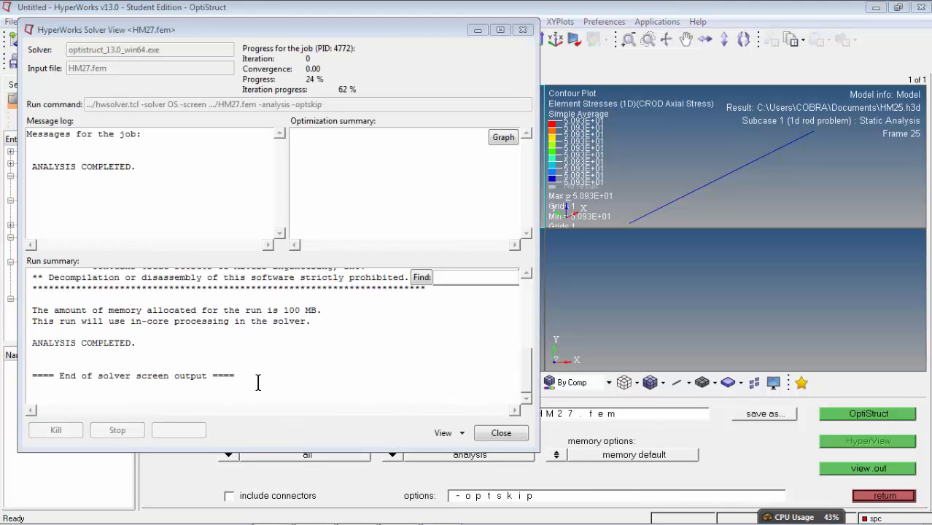
left_click(501, 433)
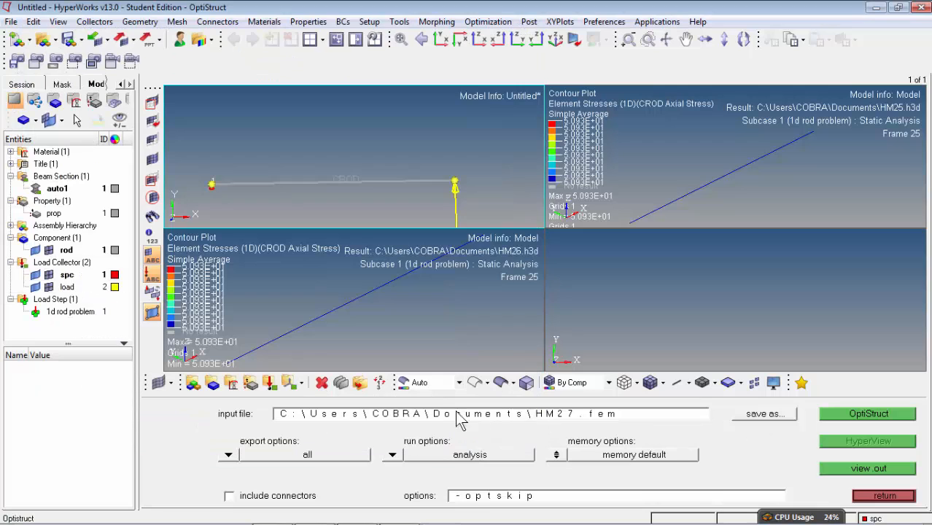
Load HM27.h3d as model and results in the remaining empty window.
left_click(763, 292)
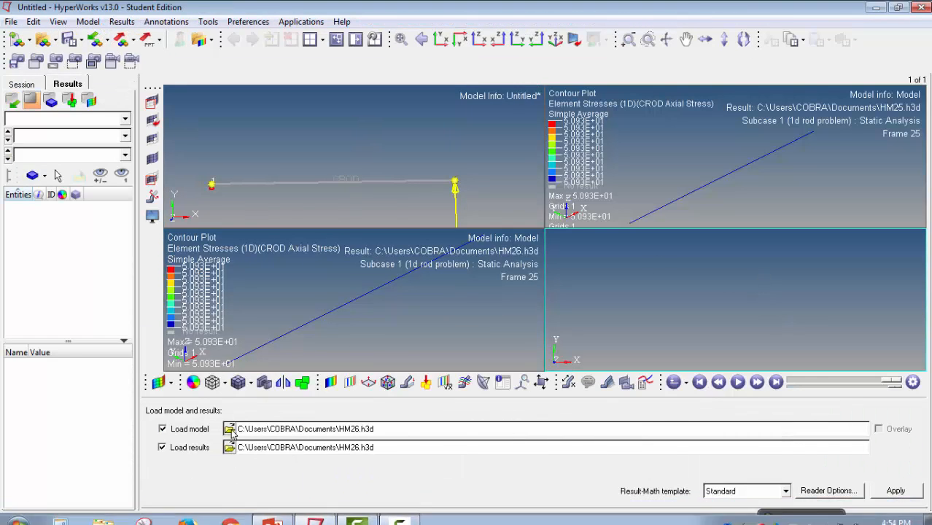
left_click(229, 429)
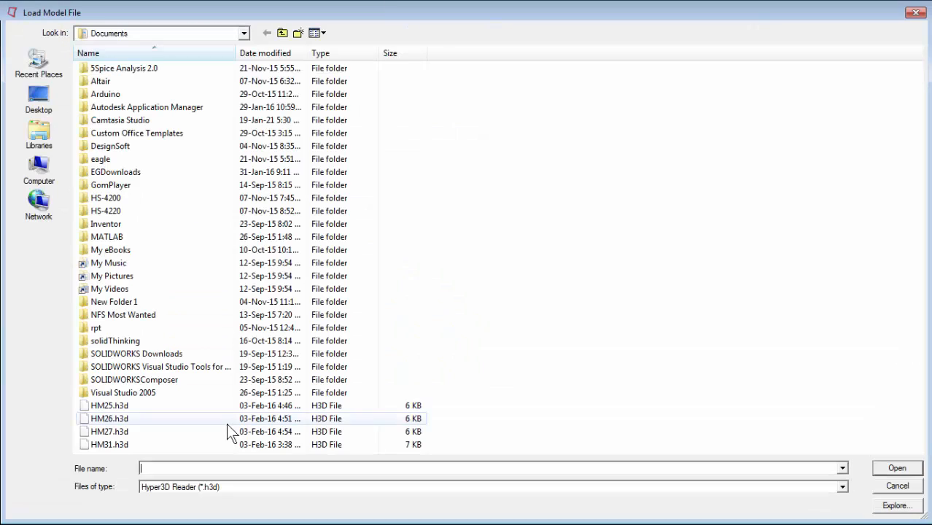
double_click(183, 432)
left_click(895, 491)
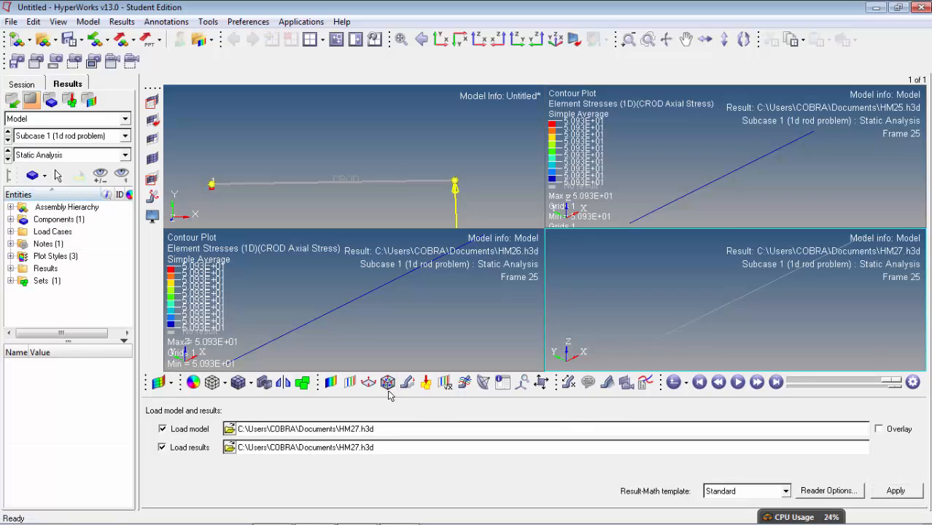
Contour the HM27 rod with result type Element Stresses (1D) and Simple averaging, applying CELAS Stress first and CROD Axial Stress as the final component.
left_click(330, 383)
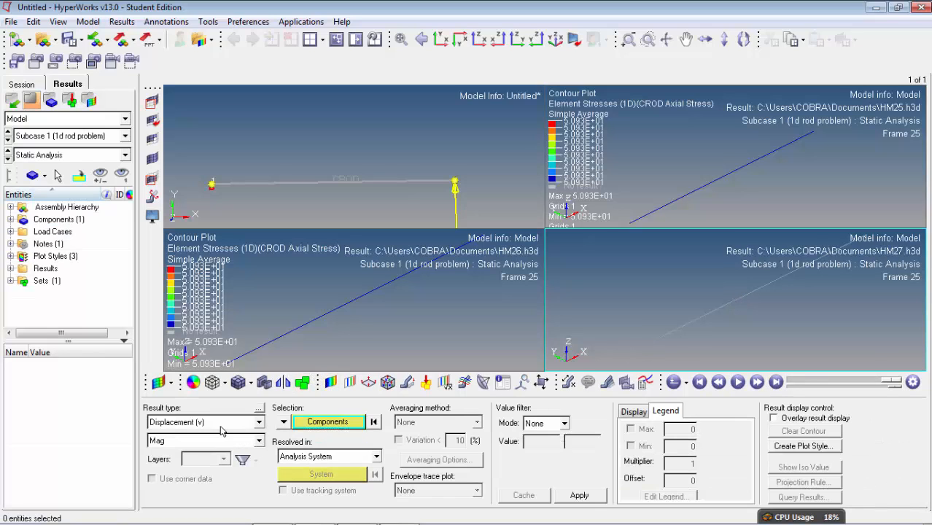
left_click(223, 422)
left_click(215, 445)
left_click(410, 422)
left_click(413, 443)
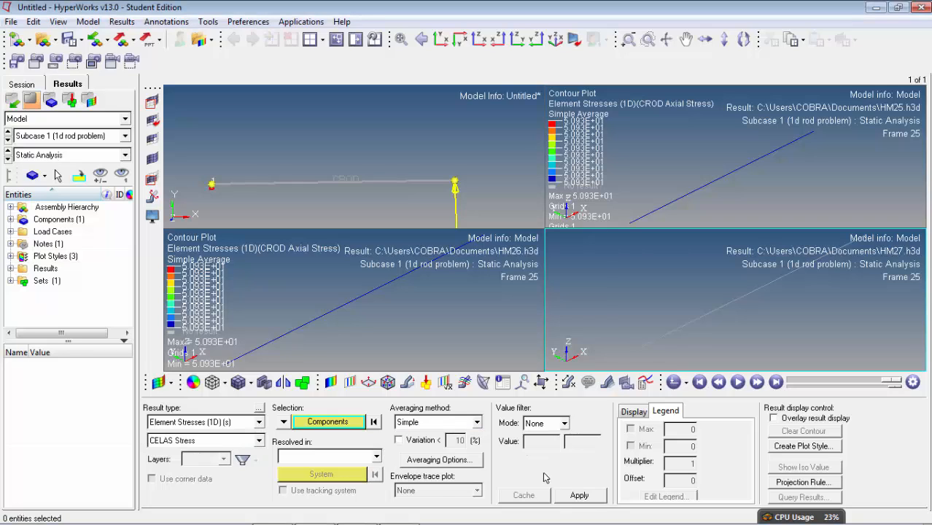
left_click(580, 496)
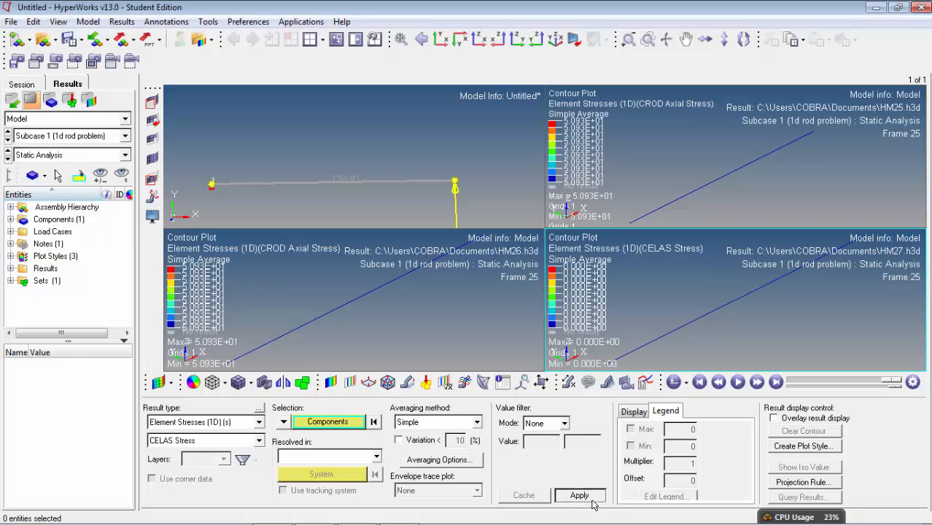
left_click(215, 441)
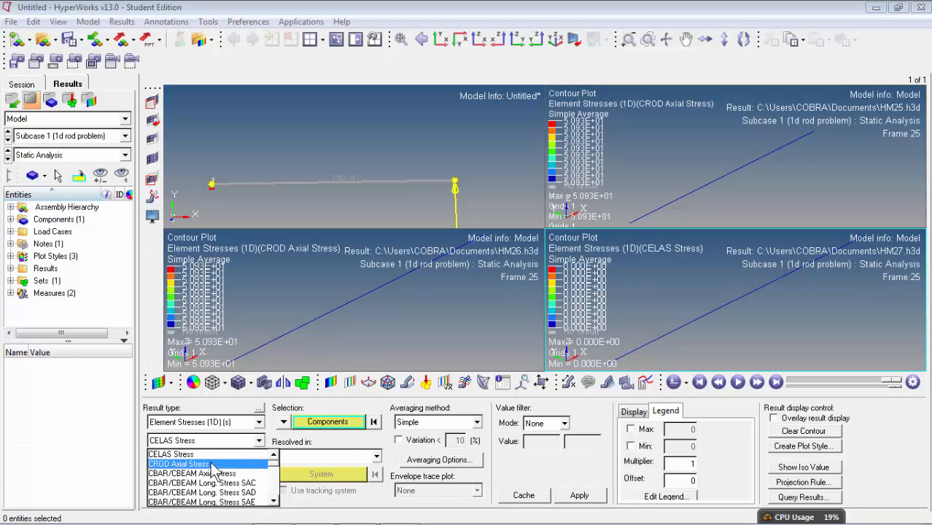
left_click(179, 464)
left_click(571, 496)
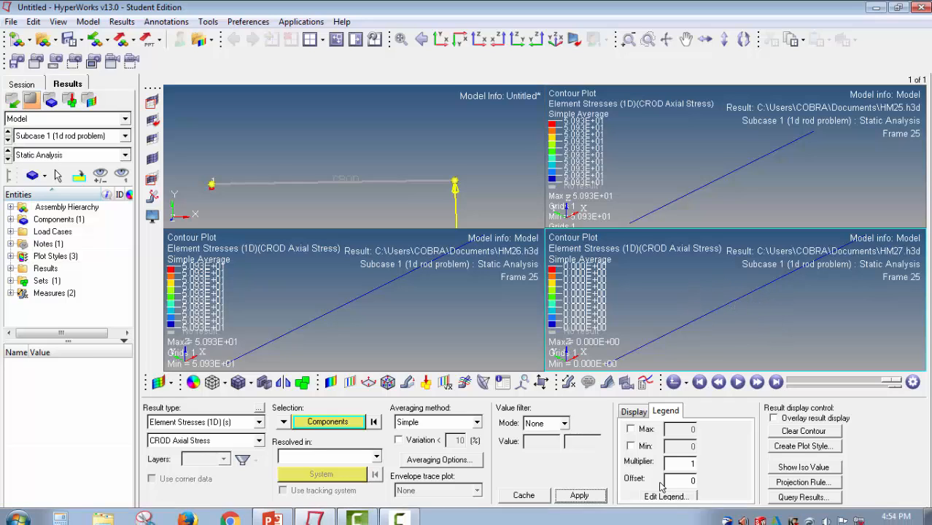
left_click(403, 512)
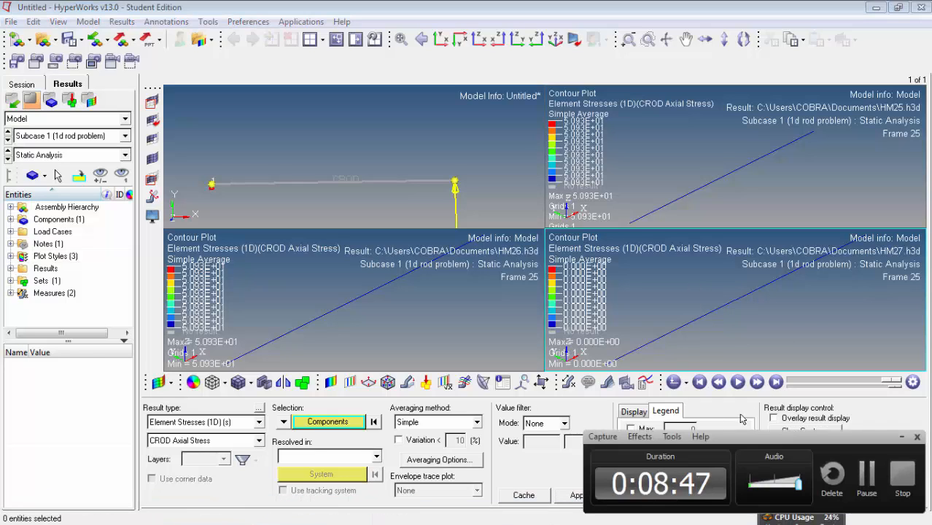
left_click(867, 480)
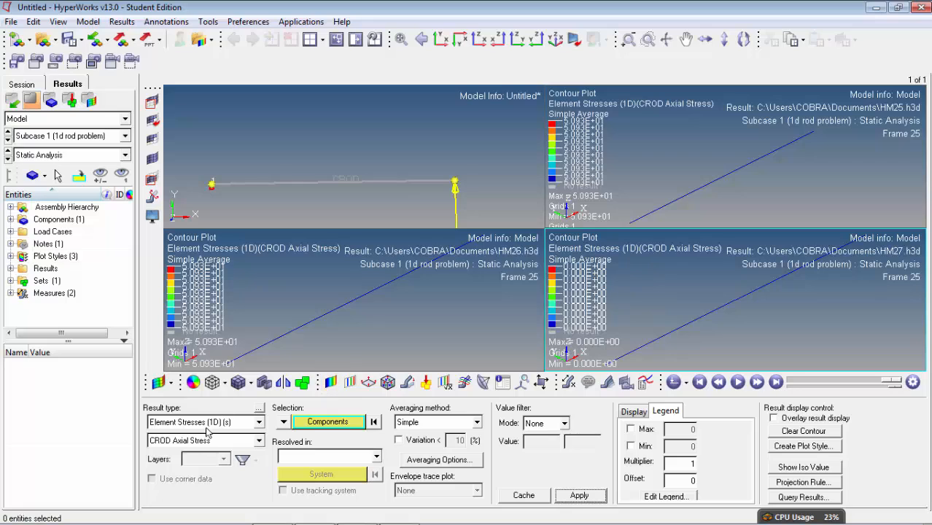
Change the HM27 contour to result type Displacement with component Mag and reapply the plot.
left_click(237, 424)
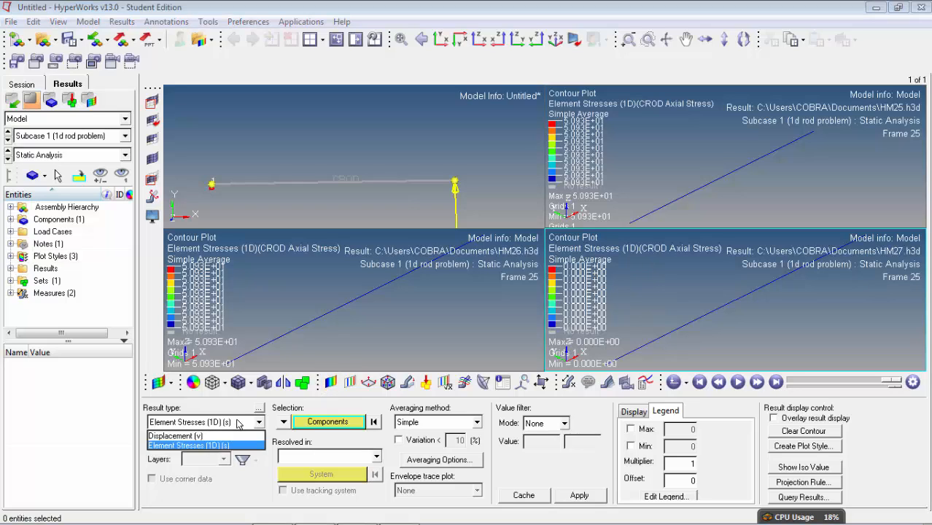
left_click(219, 433)
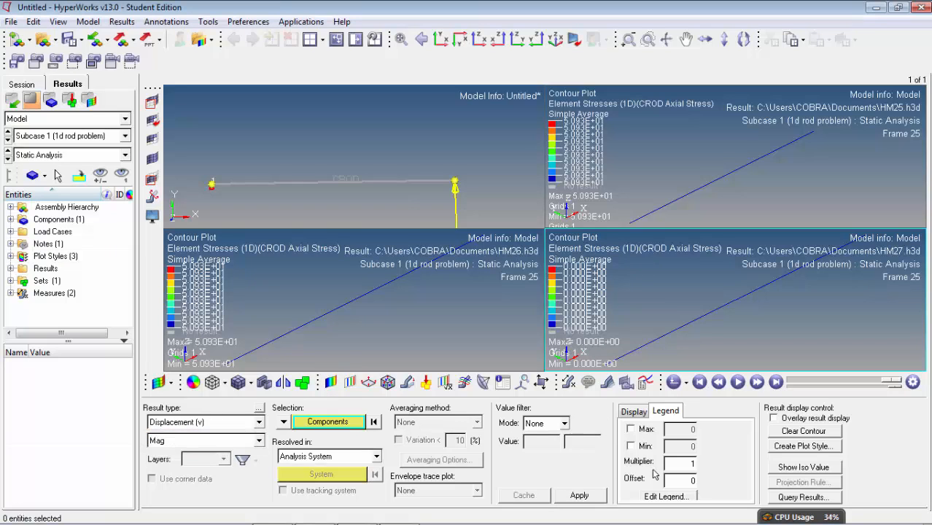
left_click(579, 496)
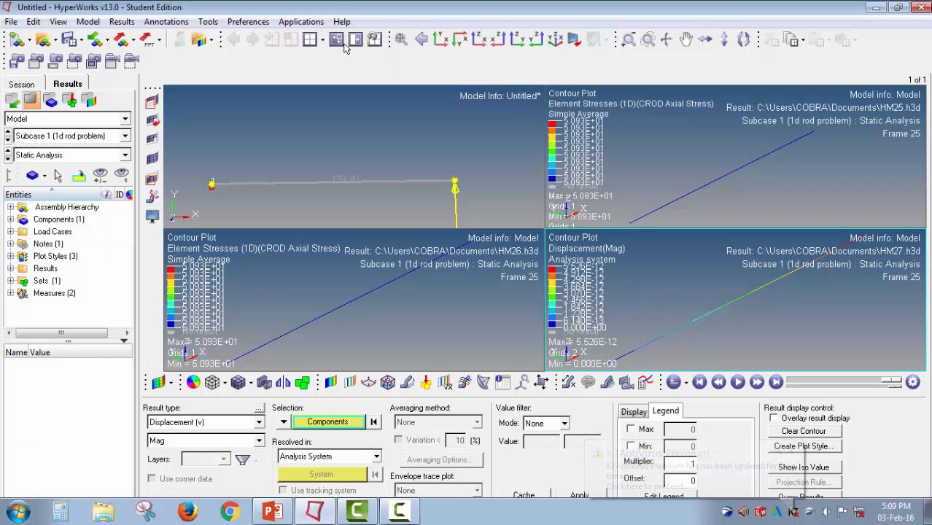
Switch the HM25 window's contour to Displacement magnitude and apply it for comparison with HM27.
left_click(650, 167)
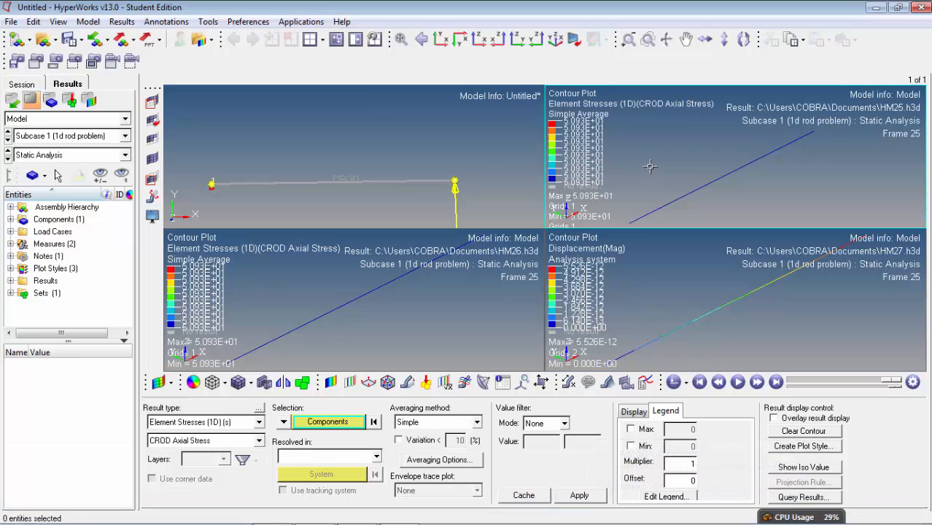
left_click(211, 427)
left_click(194, 435)
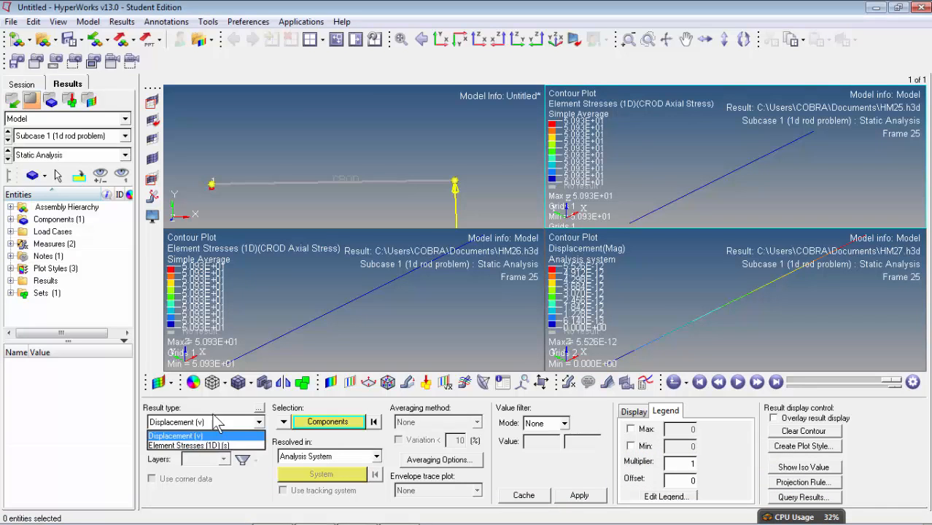
left_click(588, 496)
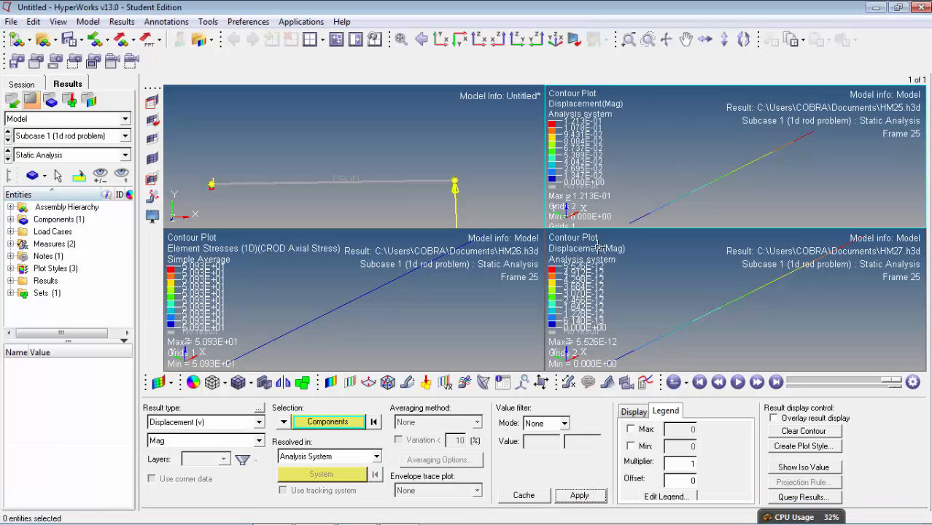
View the model alone in a single-window layout and restore the four-window layout.
left_click(326, 40)
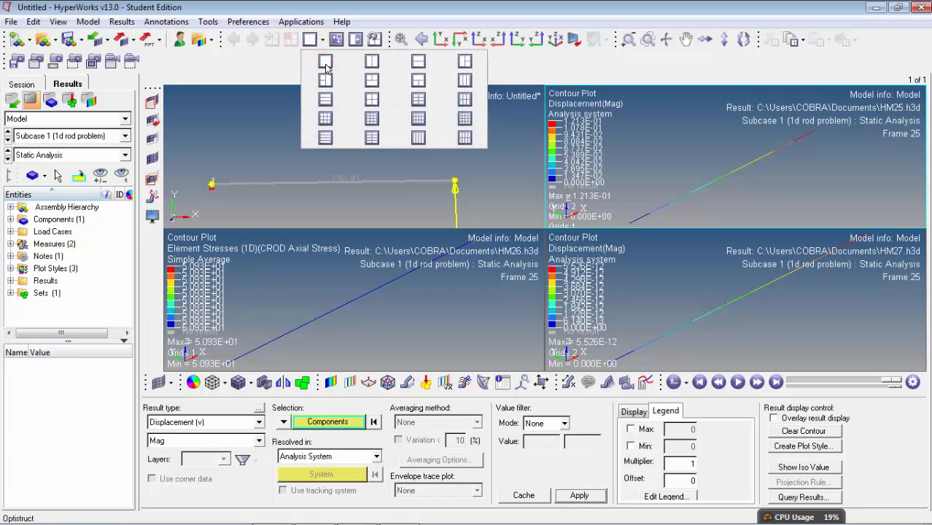
left_click(327, 63)
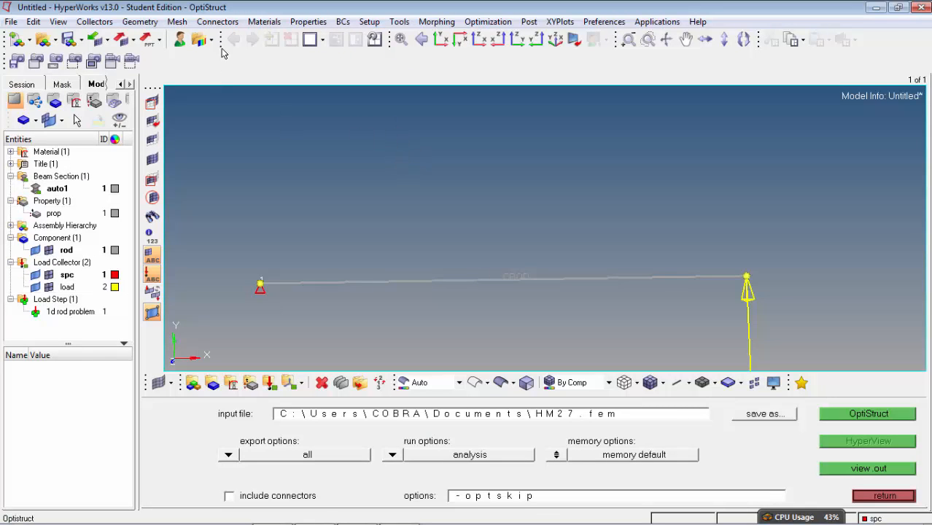
left_click(324, 40)
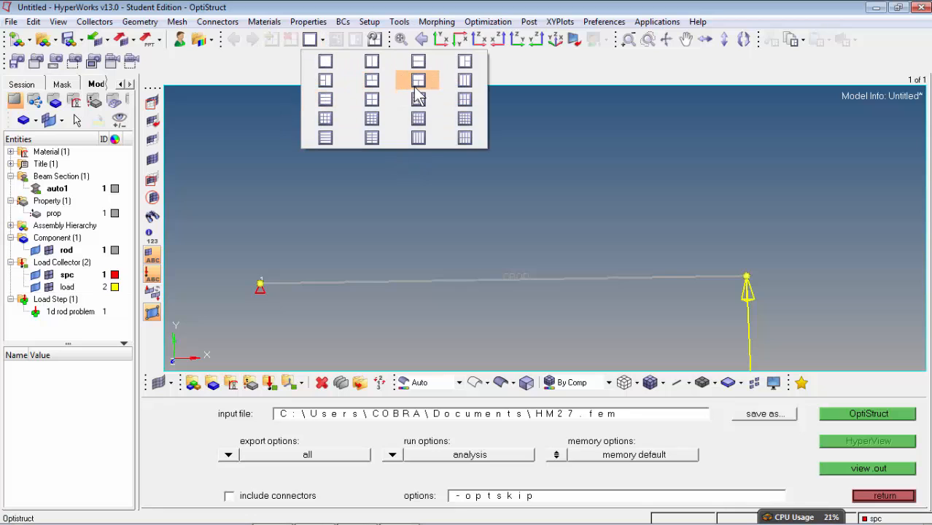
left_click(372, 100)
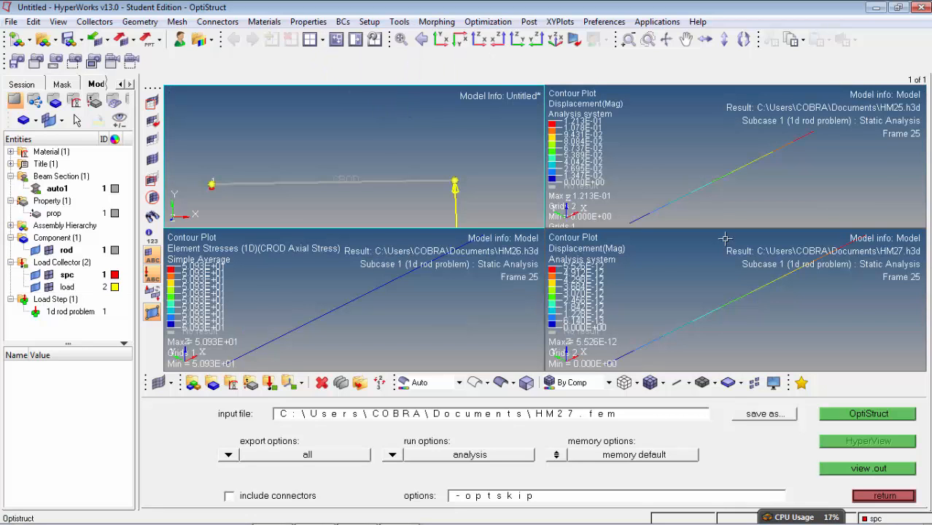
Enlarge the HM27 results window to inspect the full rod's displacement contour.
left_click(722, 269)
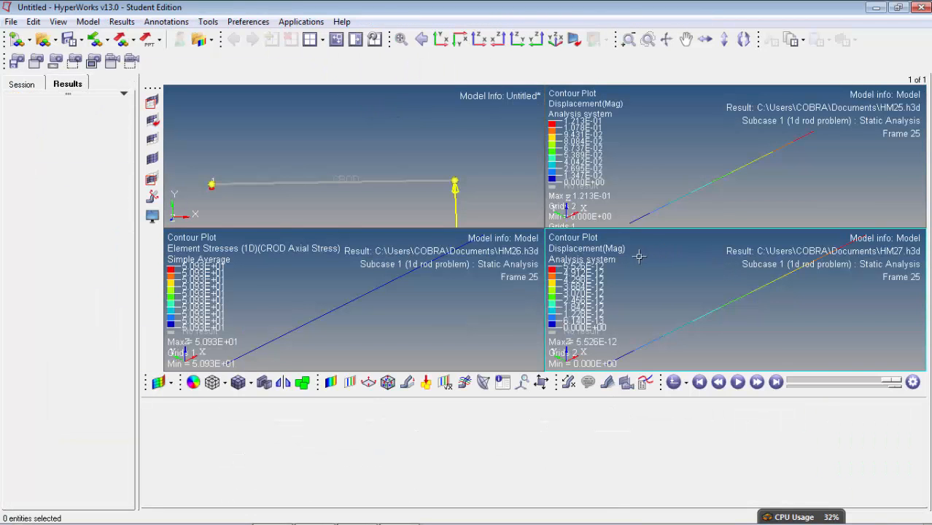
left_click(341, 41)
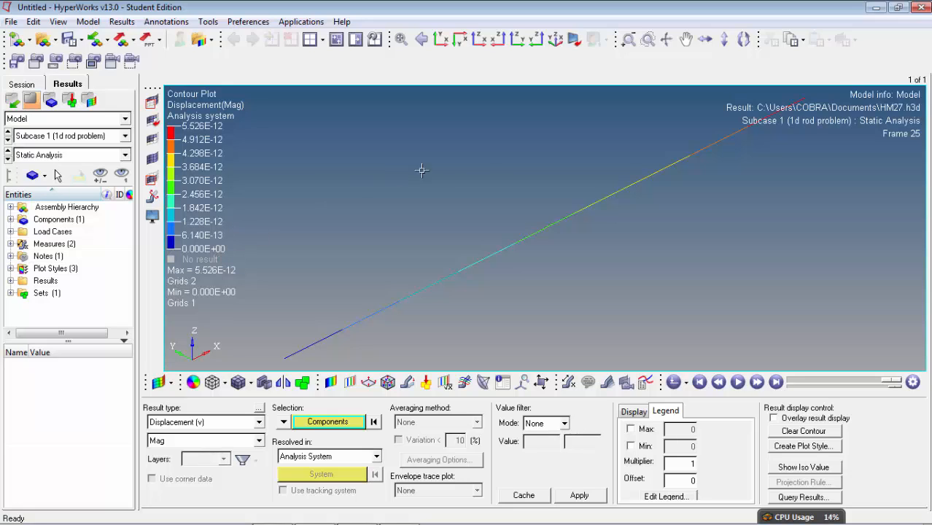
scroll(543, 177, "down", 3)
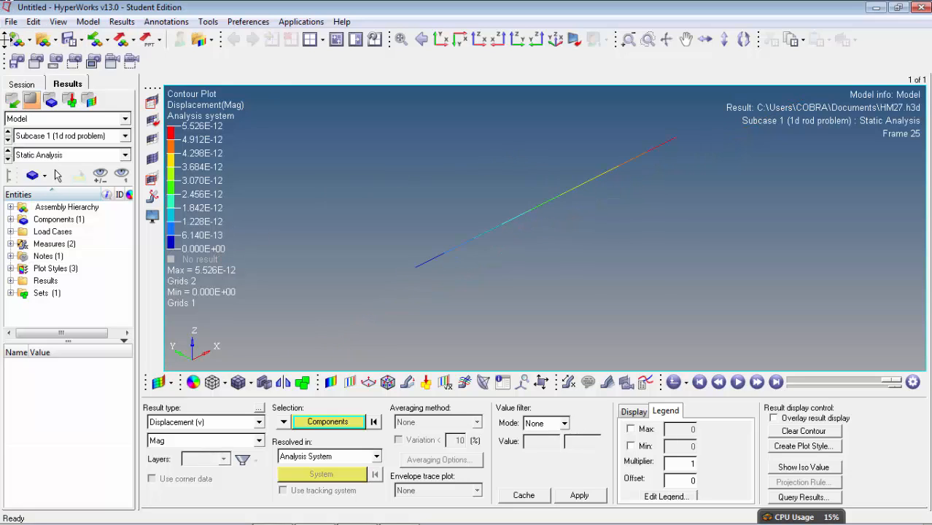
View the model alone in a single-window layout, leave the OptiStruct solver panel and return to the four-window layout.
left_click(321, 41)
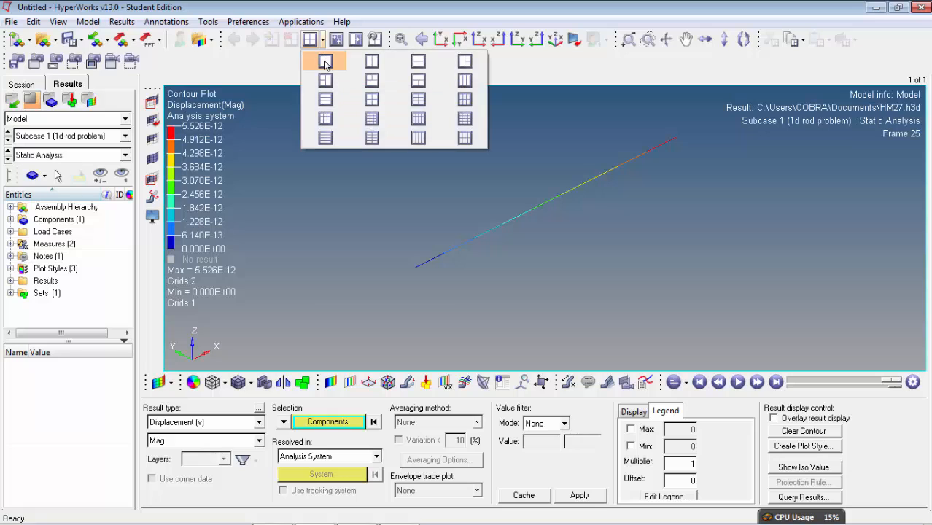
left_click(324, 60)
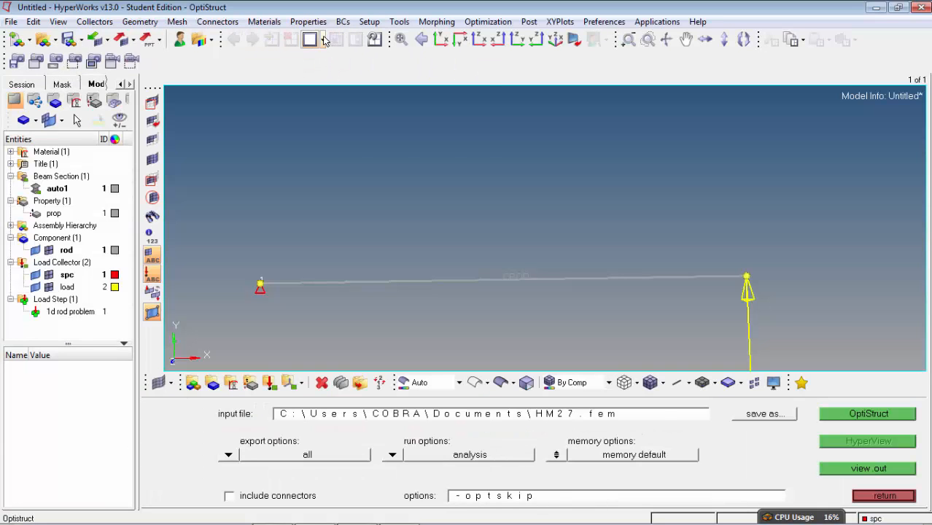
left_click(322, 40)
left_click(372, 100)
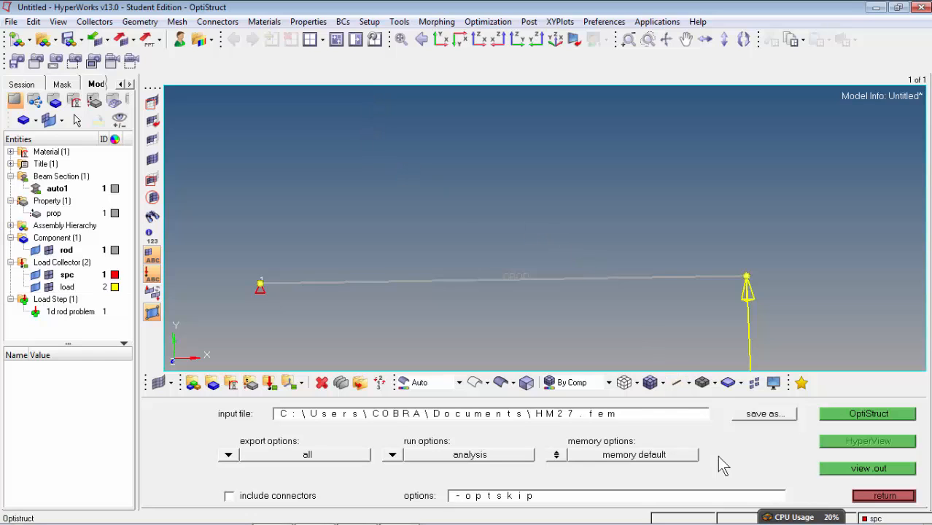
left_click(861, 496)
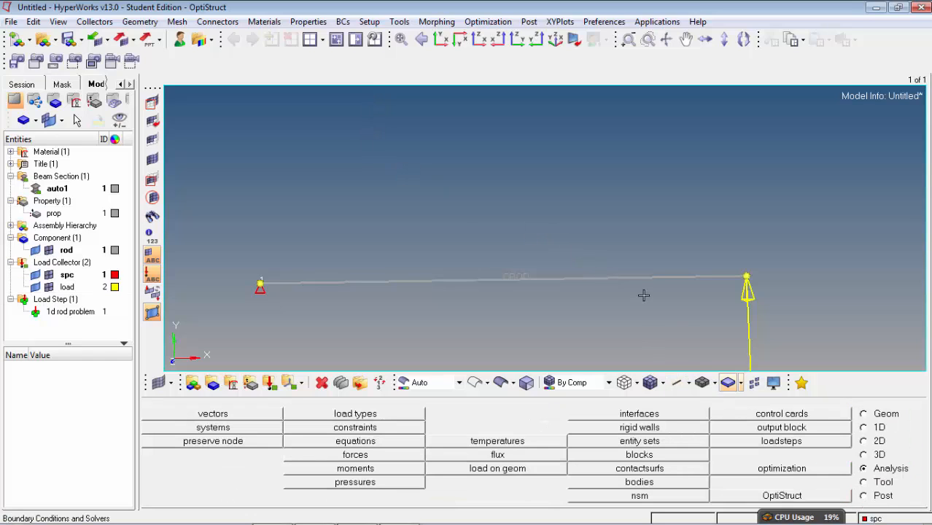
left_click(325, 41)
left_click(465, 62)
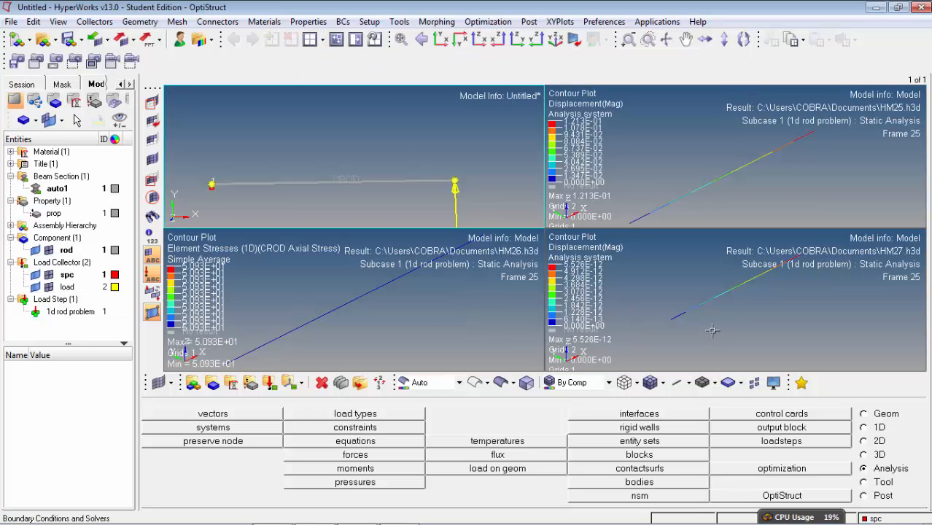
Contour the HM27 window with Element Stresses (1D), component CELAS Stress and Maximum averaging.
left_click(710, 334)
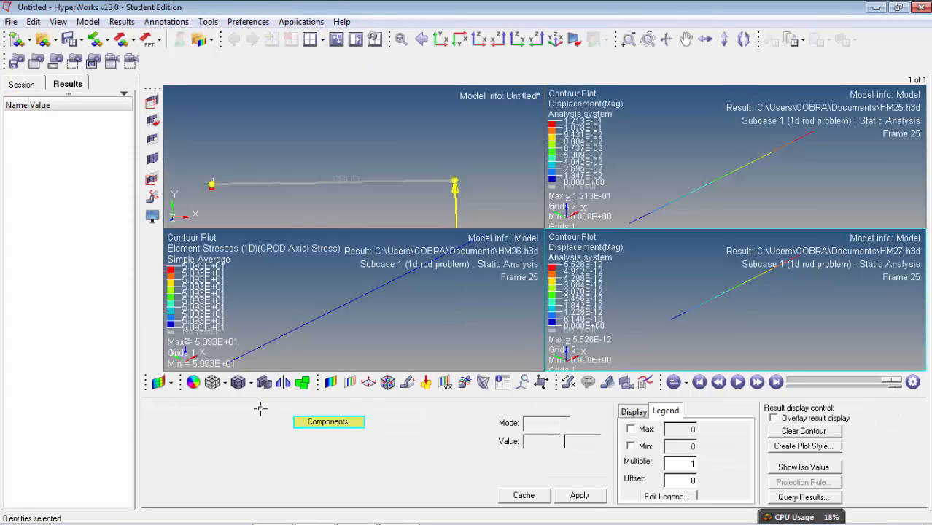
left_click(232, 423)
left_click(202, 441)
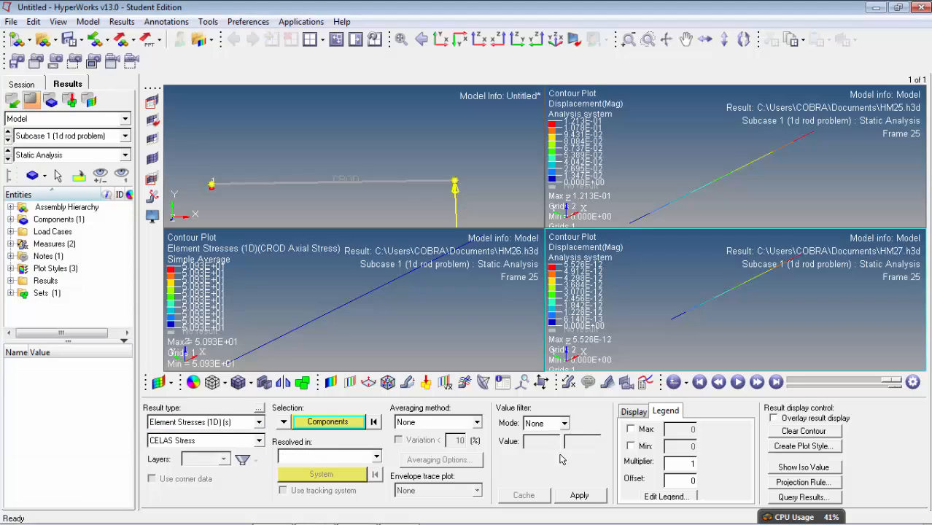
left_click(438, 422)
left_click(416, 453)
left_click(592, 495)
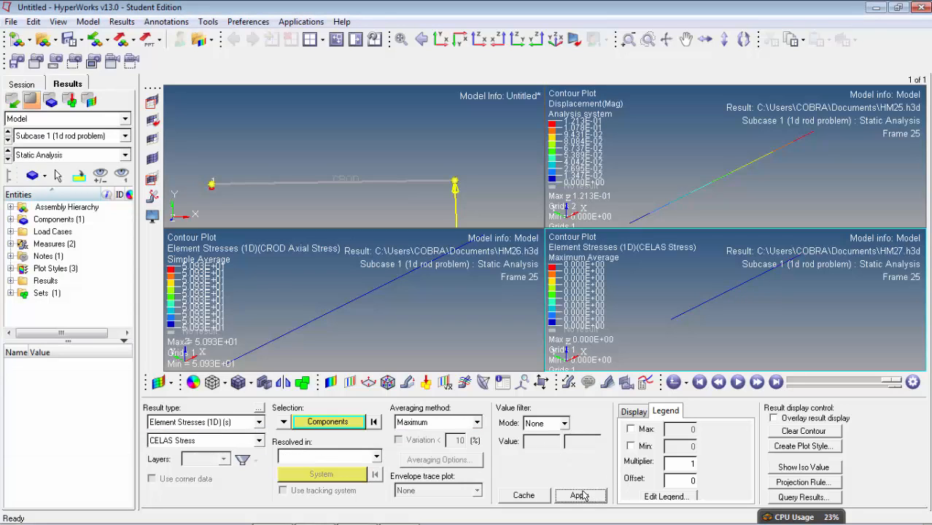
Change the HM27 stress component to CROD Axial Stress and reapply the contour.
left_click(237, 443)
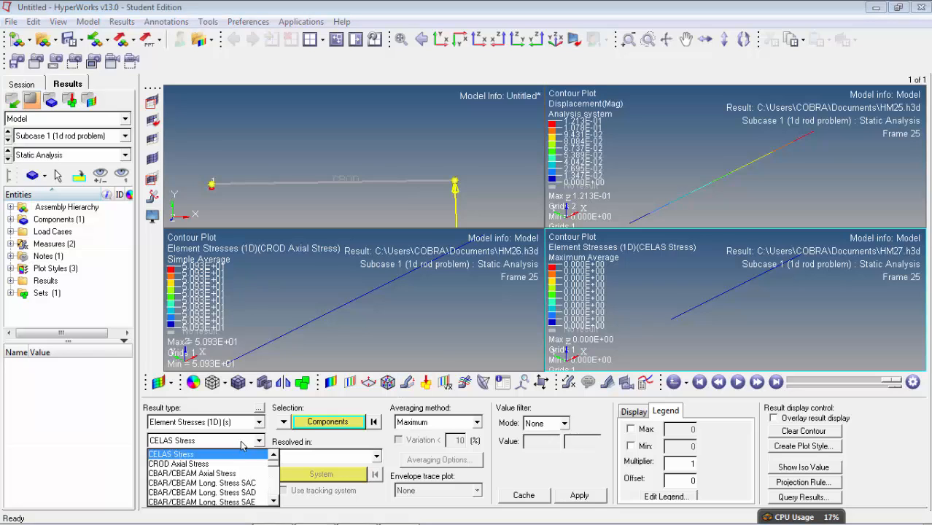
left_click(182, 464)
left_click(210, 442)
left_click(202, 464)
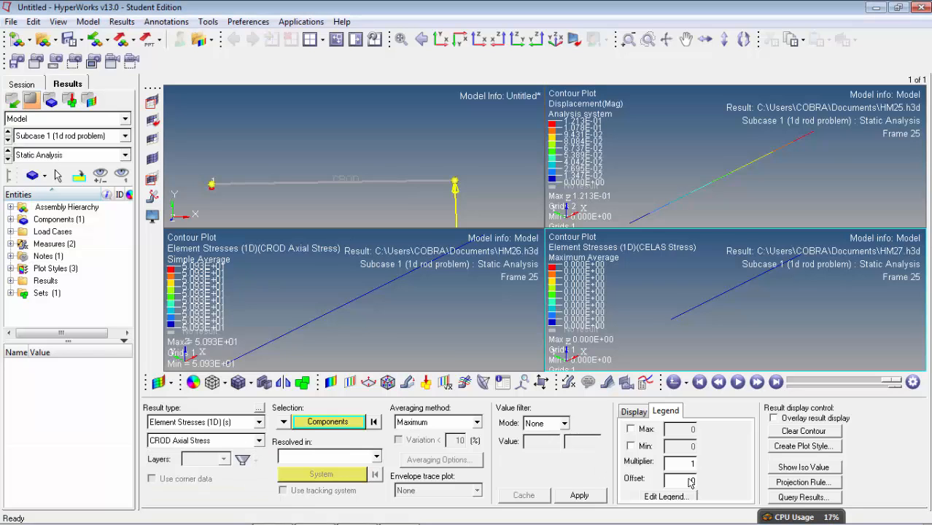
left_click(568, 496)
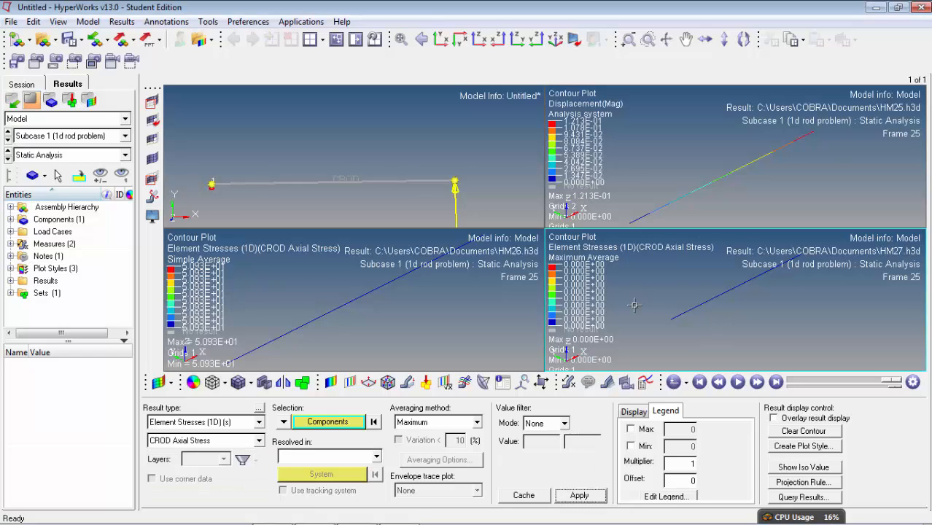
Contour the HM25 window with Element Stresses (1D), component CROD Axial Stress, without averaging.
left_click(620, 223)
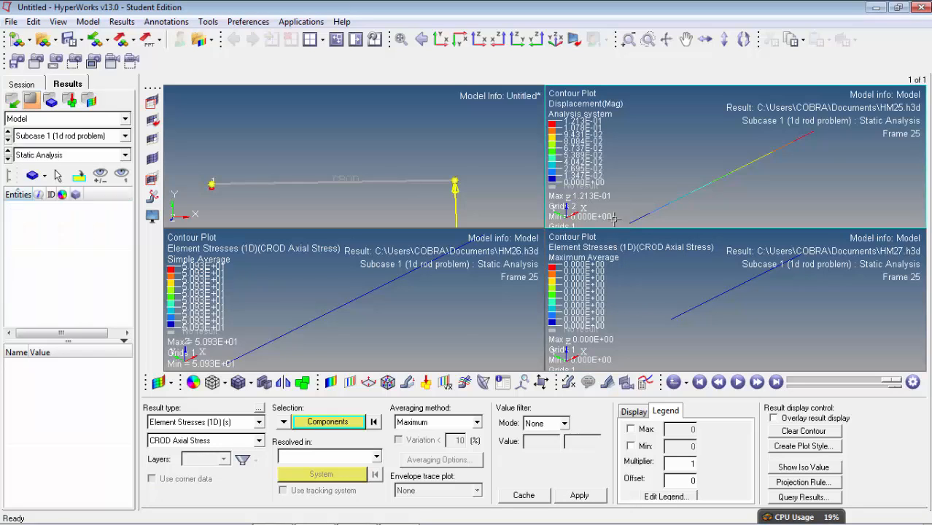
left_click(236, 422)
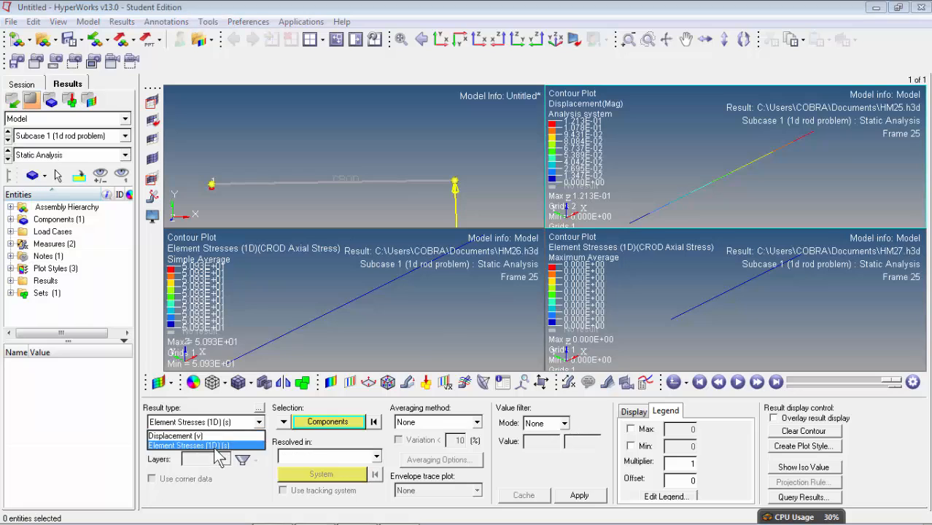
left_click(219, 446)
left_click(260, 441)
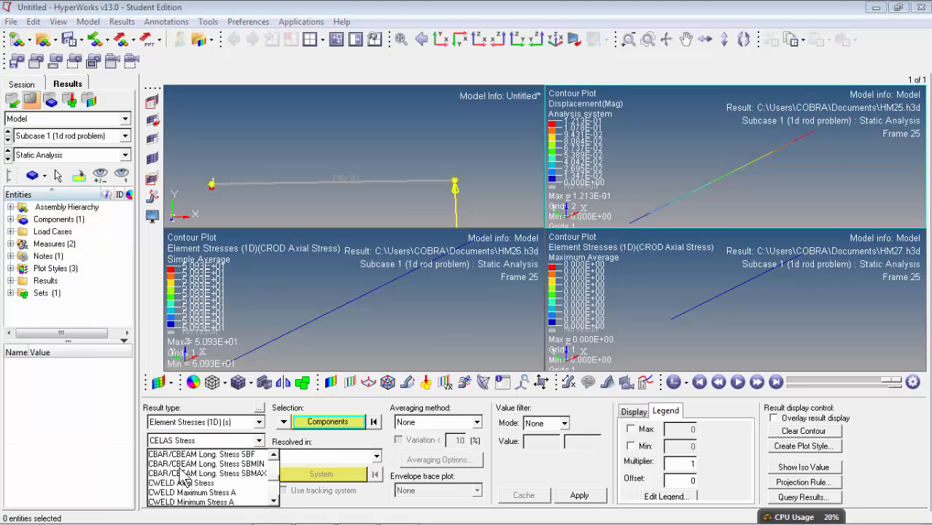
left_click(181, 464)
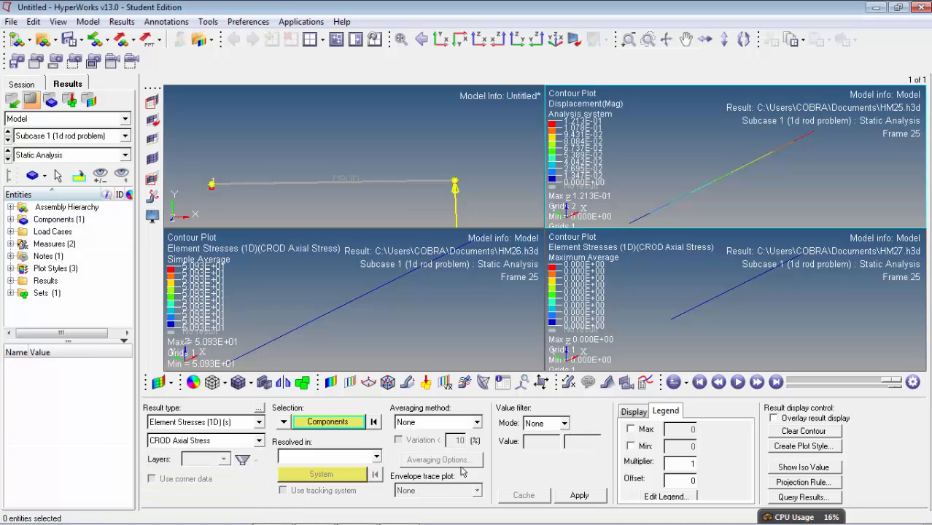
left_click(580, 495)
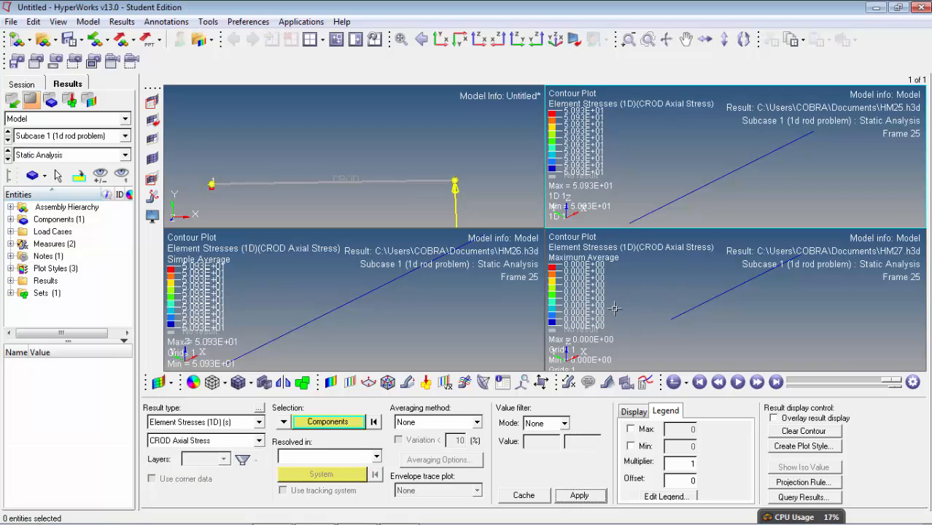
left_click(402, 512)
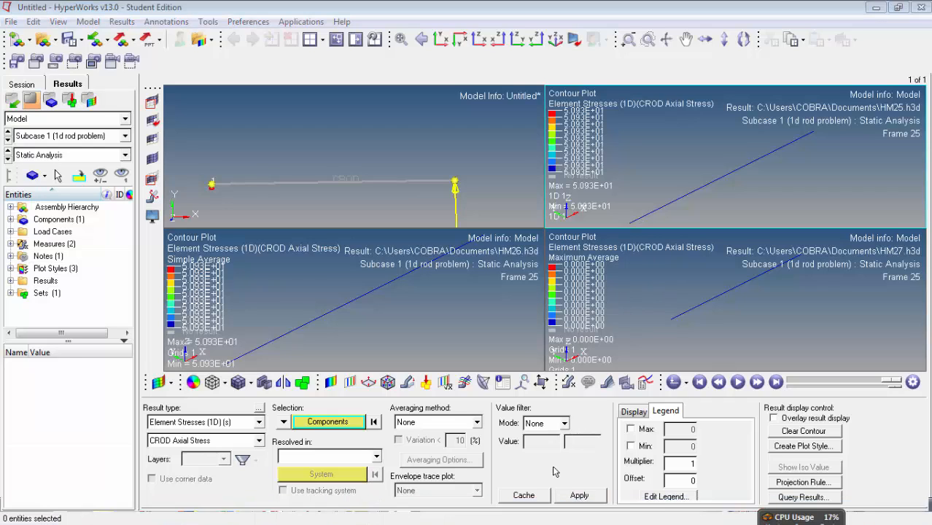